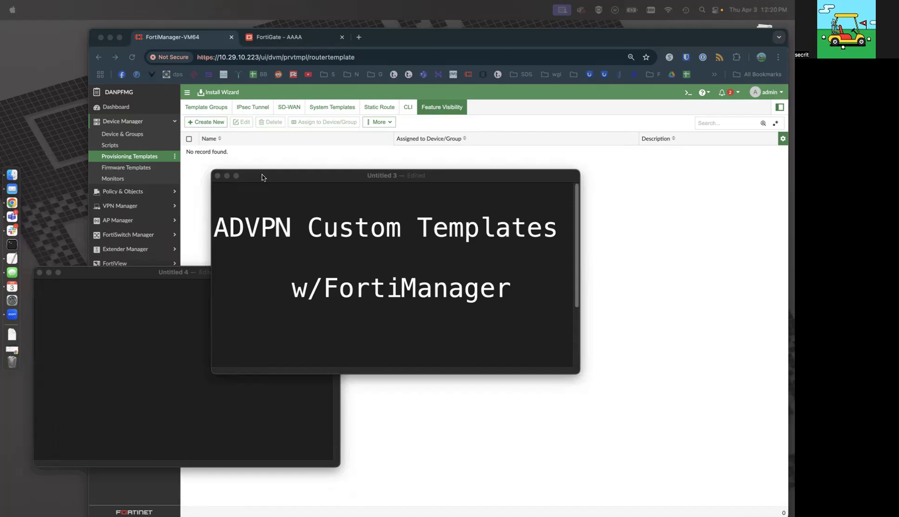
# - Review the SD-WAN zones, rules and performance SLAs configured on the FortiGate AAAA
pyautogui.click(227, 175)
pyautogui.click(299, 38)
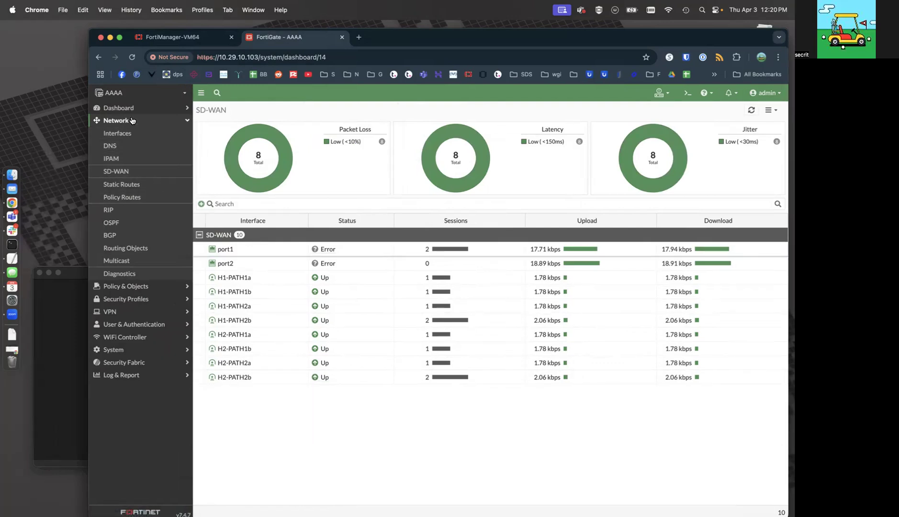
pyautogui.click(115, 171)
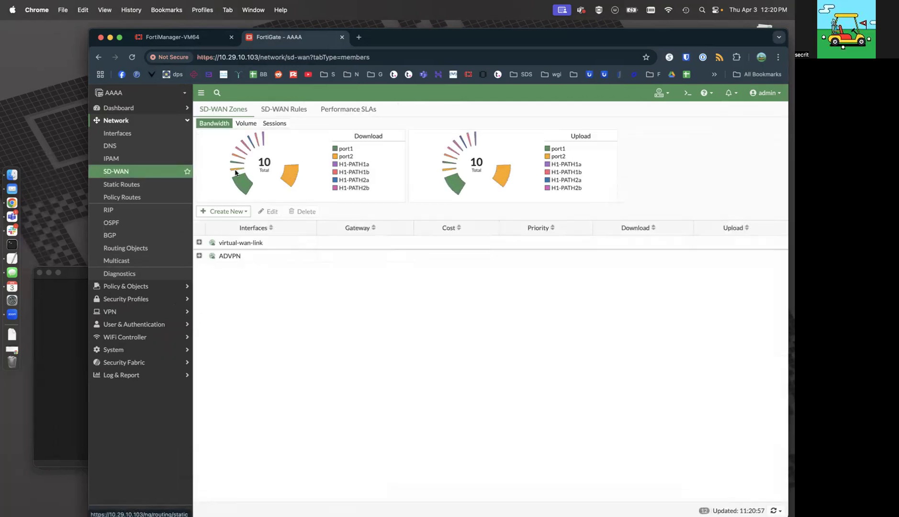
pyautogui.click(298, 111)
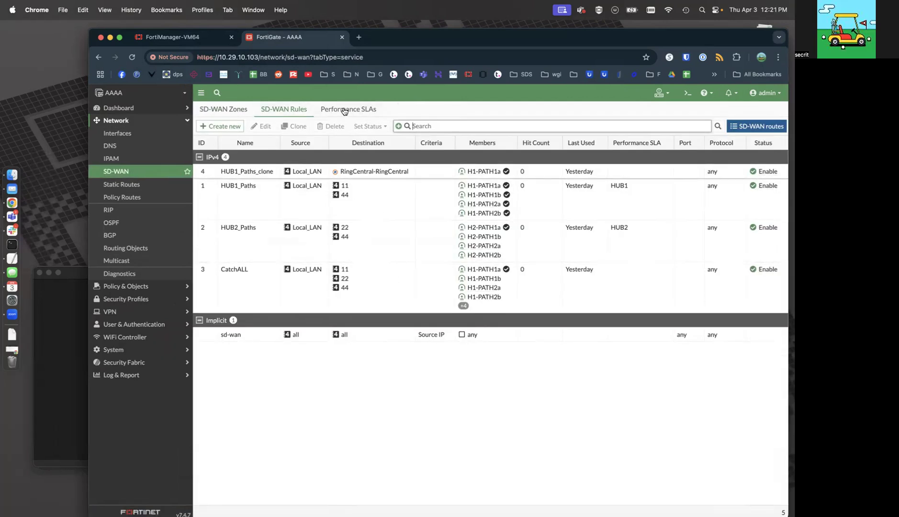
pyautogui.click(344, 111)
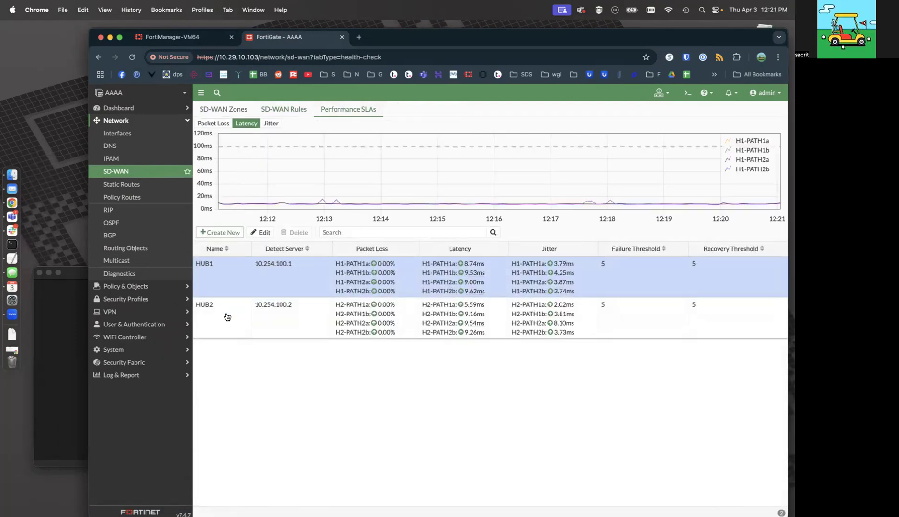
# - Switch to FortiManager and import an IPsec tunnel template named ipsec_SPOKE from managed device AAAA
pyautogui.click(191, 37)
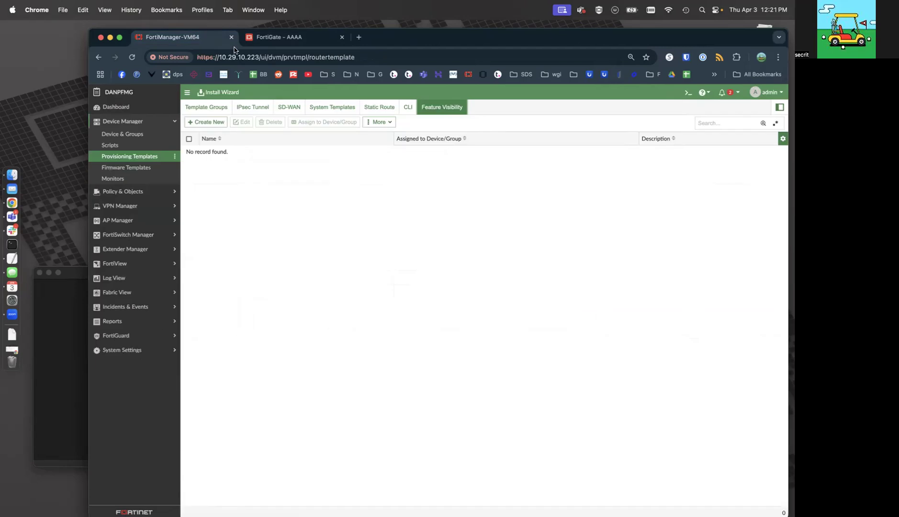
pyautogui.click(132, 134)
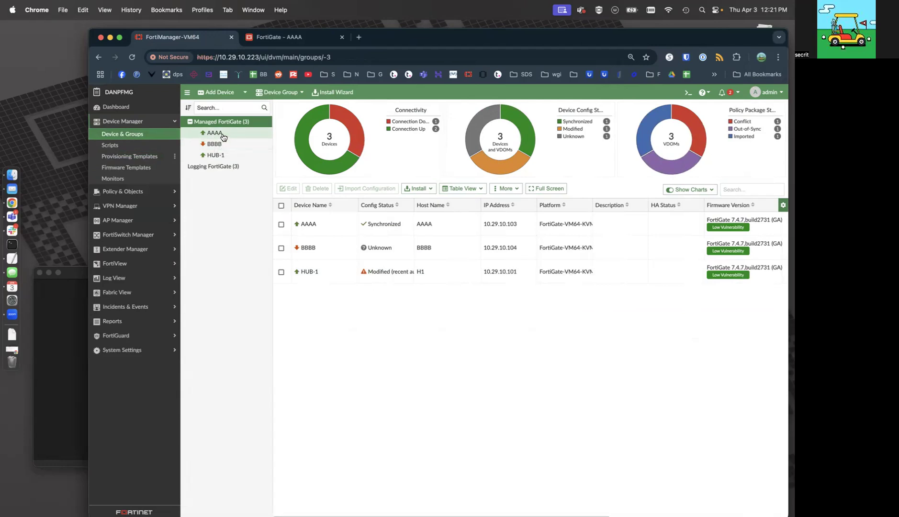
pyautogui.click(155, 158)
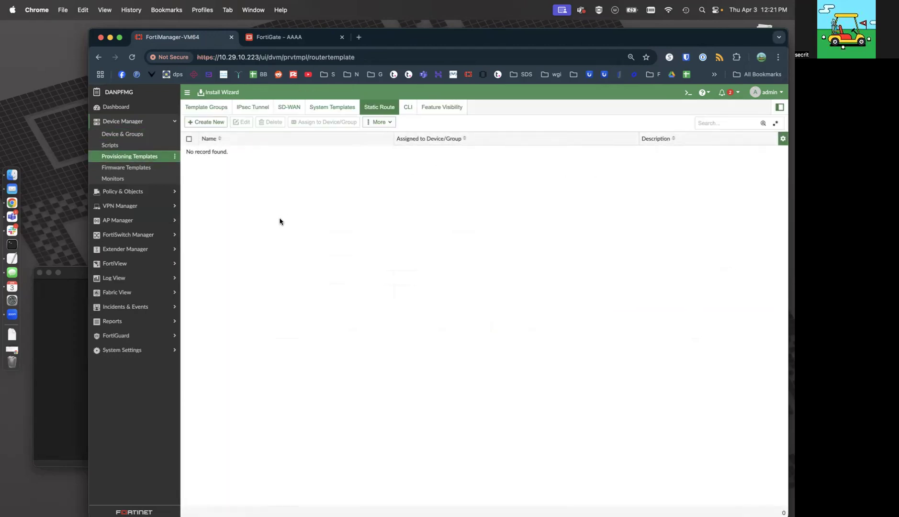
pyautogui.click(254, 107)
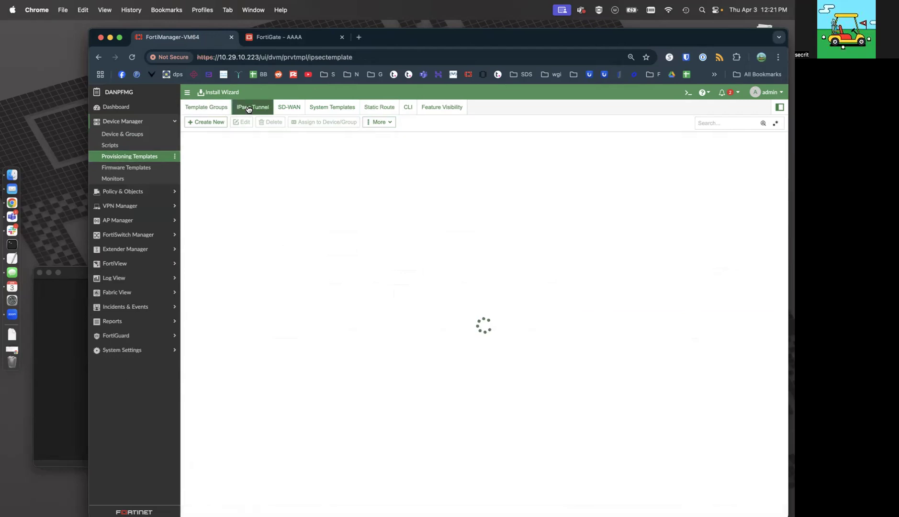
pyautogui.click(378, 123)
pyautogui.click(383, 159)
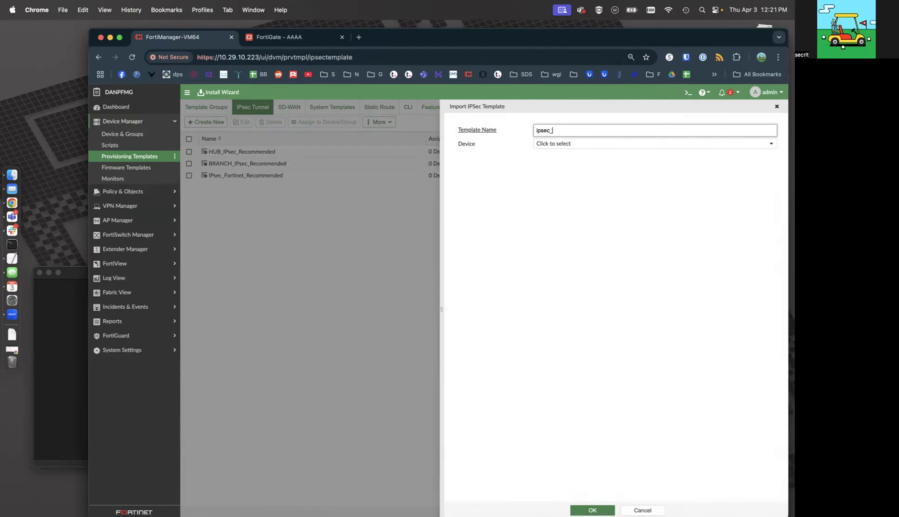
pyautogui.click(606, 144)
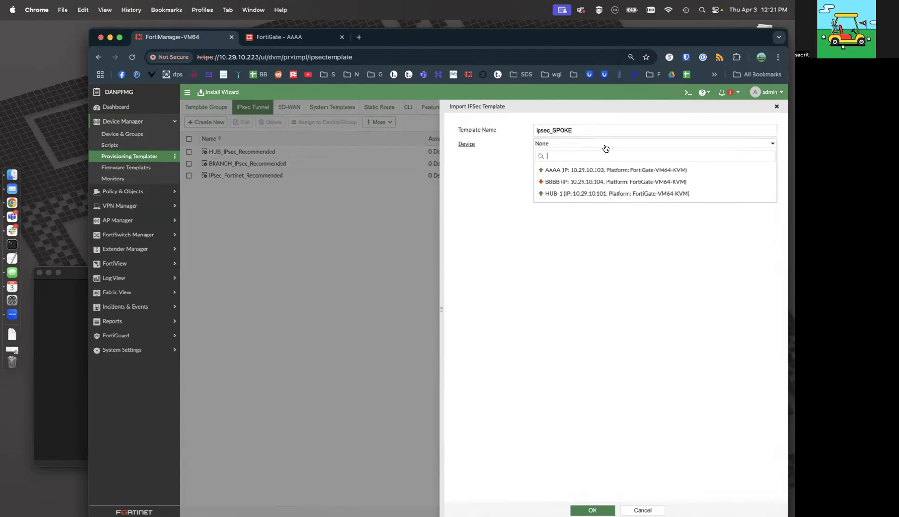
pyautogui.click(600, 170)
pyautogui.click(593, 511)
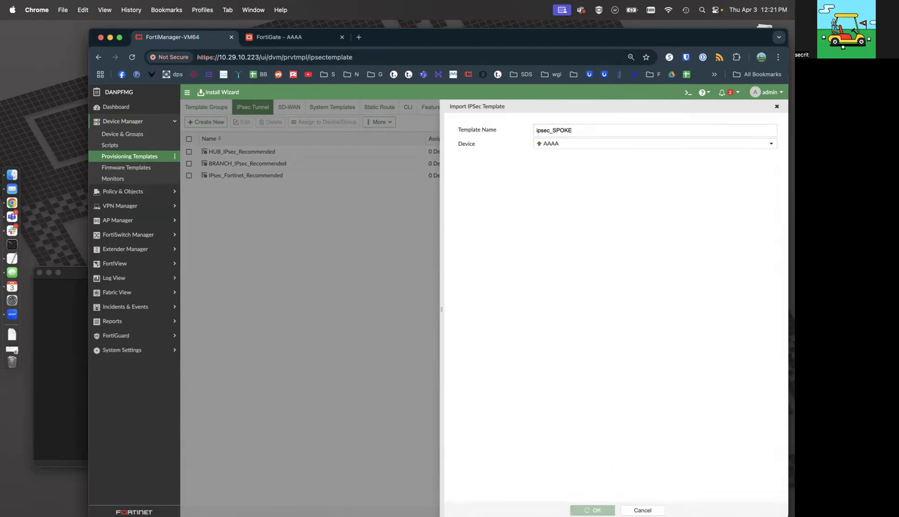
# - Import an SD-WAN template named sdwan_SPOKE from device AAAA
pyautogui.click(289, 109)
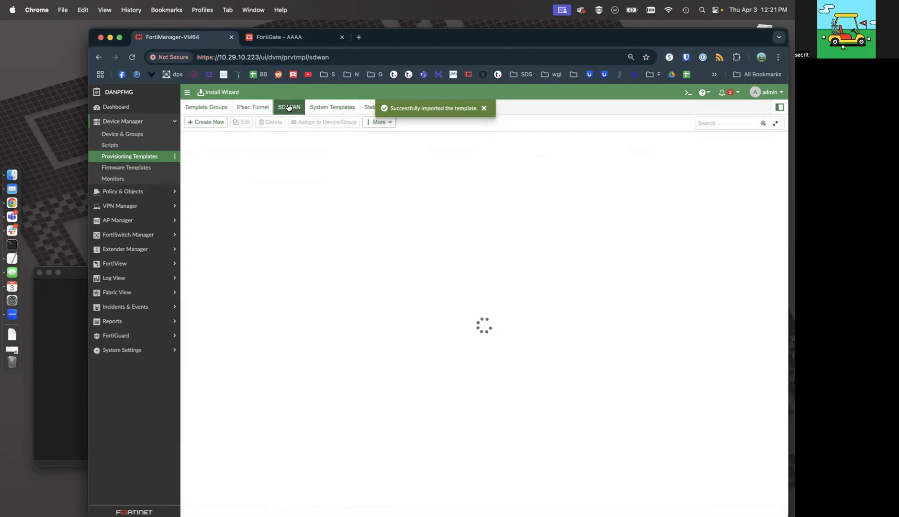
pyautogui.click(483, 108)
pyautogui.click(377, 123)
pyautogui.click(379, 159)
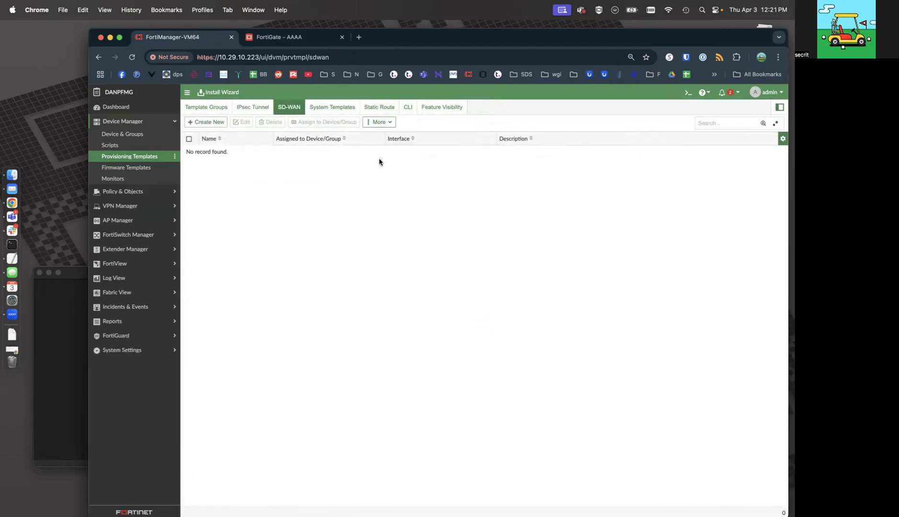
pyautogui.click(554, 131)
pyautogui.write('sdwan_SPOKE')
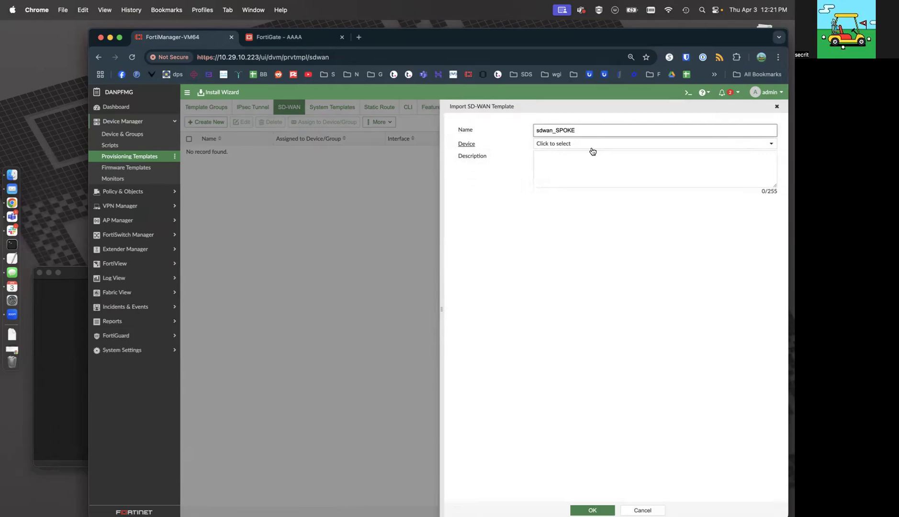
pyautogui.click(591, 145)
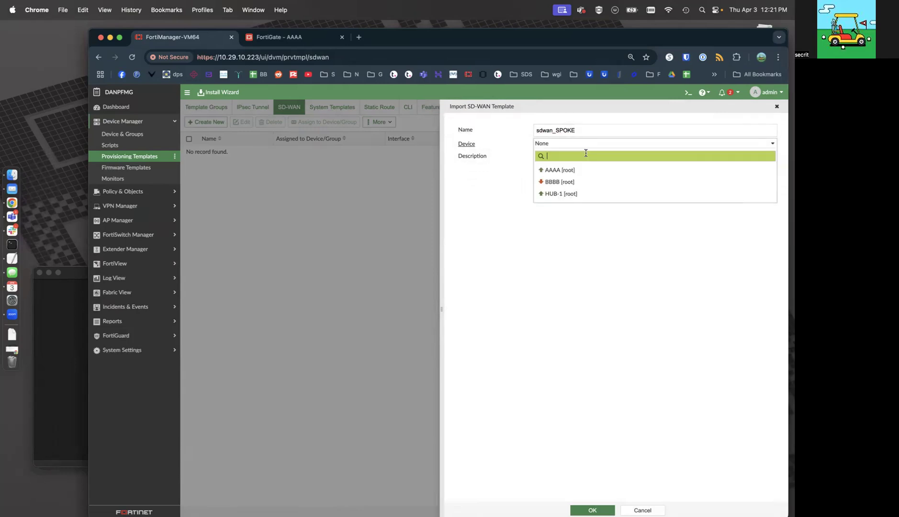
pyautogui.click(579, 169)
pyautogui.press('Return')
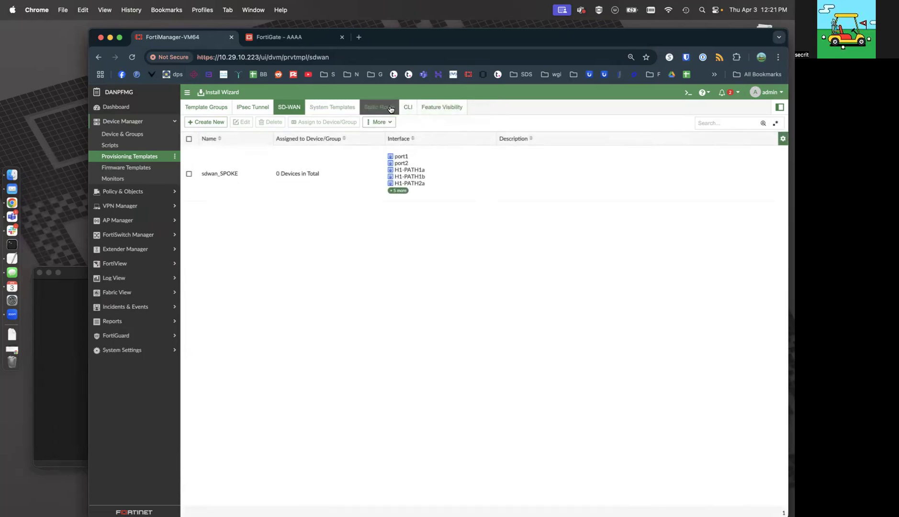
# - Enable BGP in the feature visibility settings of the provisioning templates
pyautogui.click(442, 107)
pyautogui.click(461, 153)
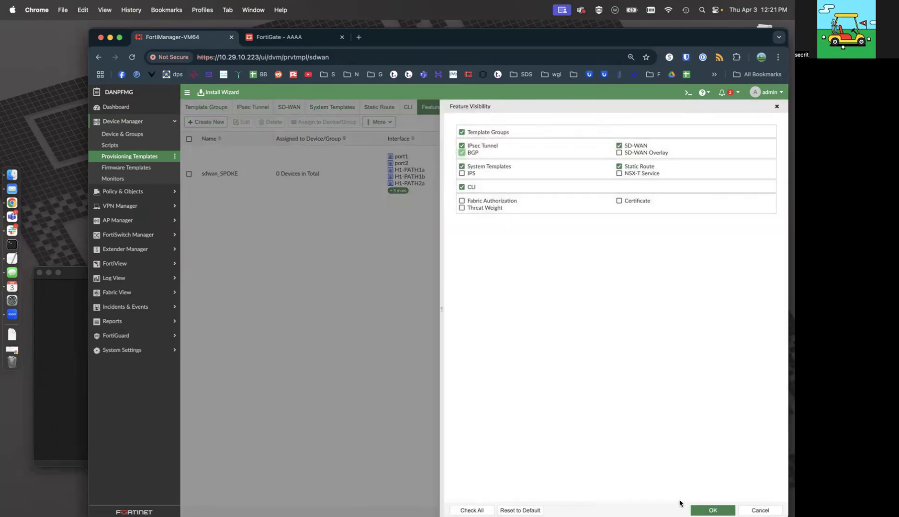
pyautogui.click(699, 510)
# - Import a BGP template named bgp_SPOKE from device AAAA
pyautogui.click(315, 108)
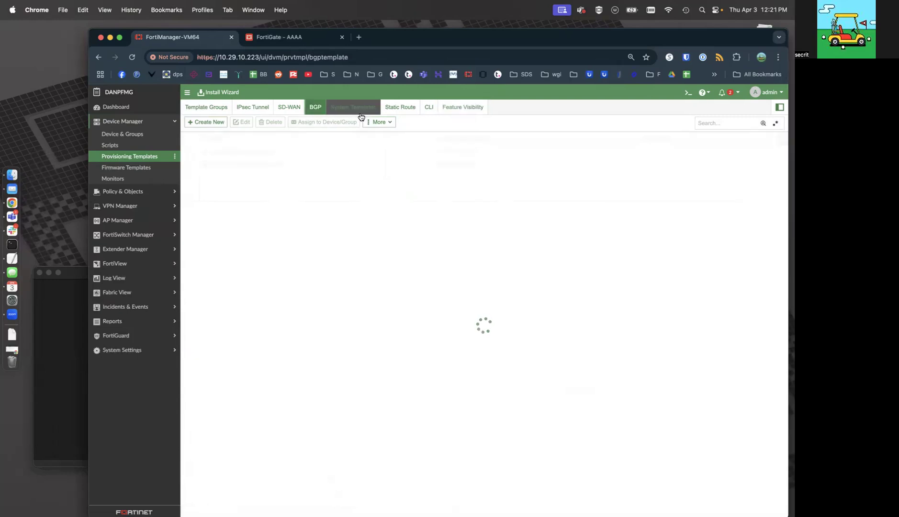
pyautogui.click(378, 122)
pyautogui.click(383, 163)
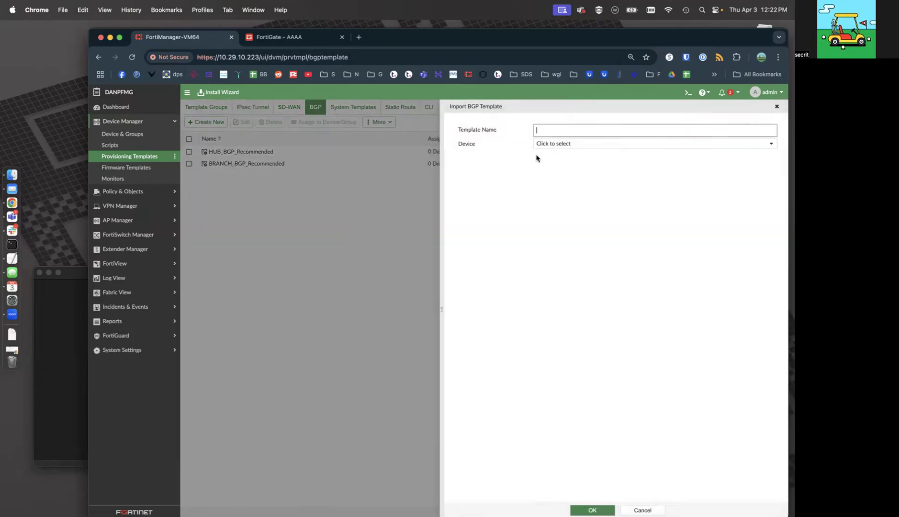
pyautogui.write('bgp_SPOKE')
pyautogui.click(592, 510)
pyautogui.click(576, 144)
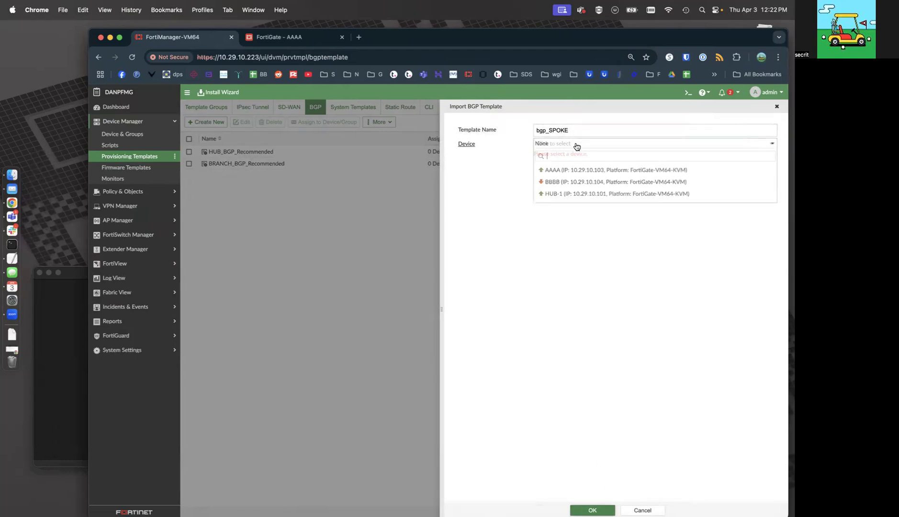
pyautogui.click(570, 171)
pyautogui.click(612, 507)
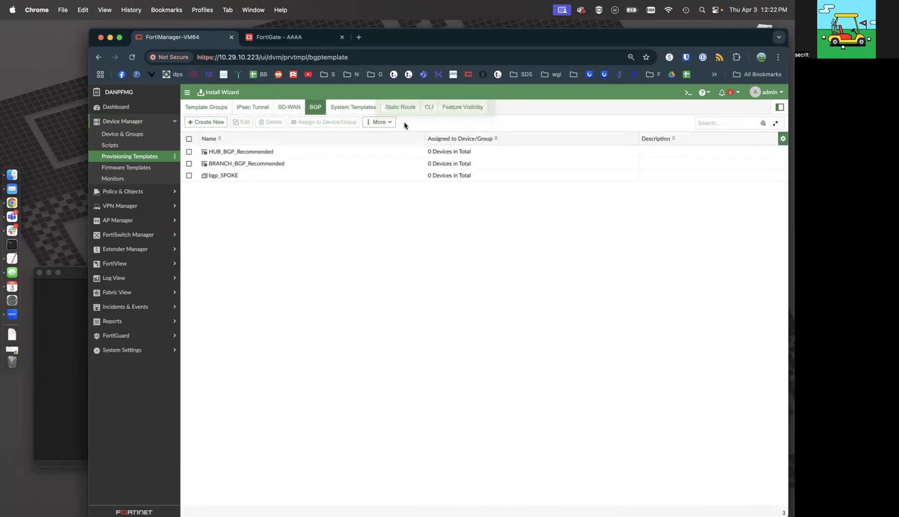
# - Import a static route template named static_SPOKE from device AAAA
pyautogui.click(401, 109)
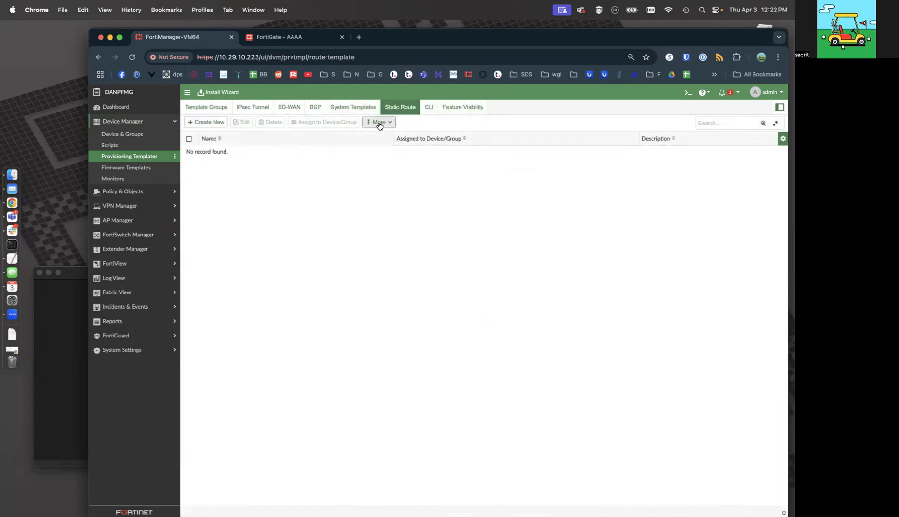
pyautogui.click(379, 123)
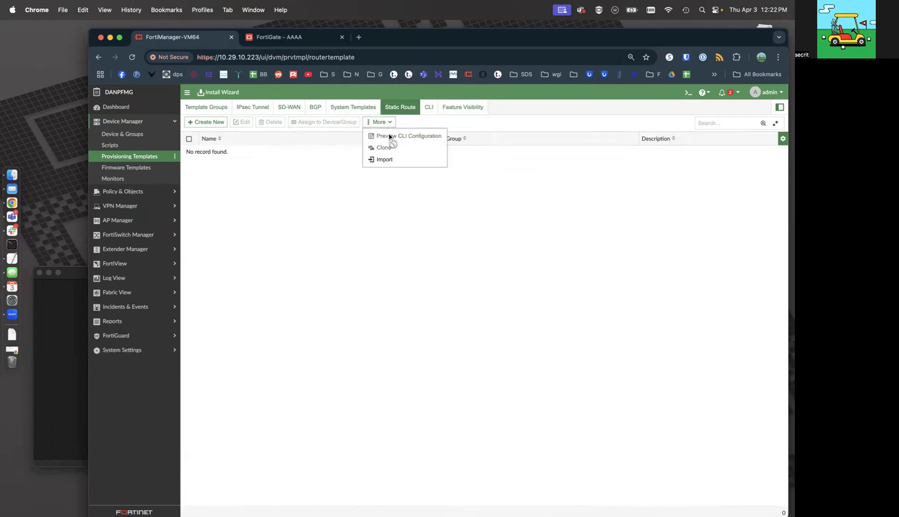
pyautogui.click(390, 161)
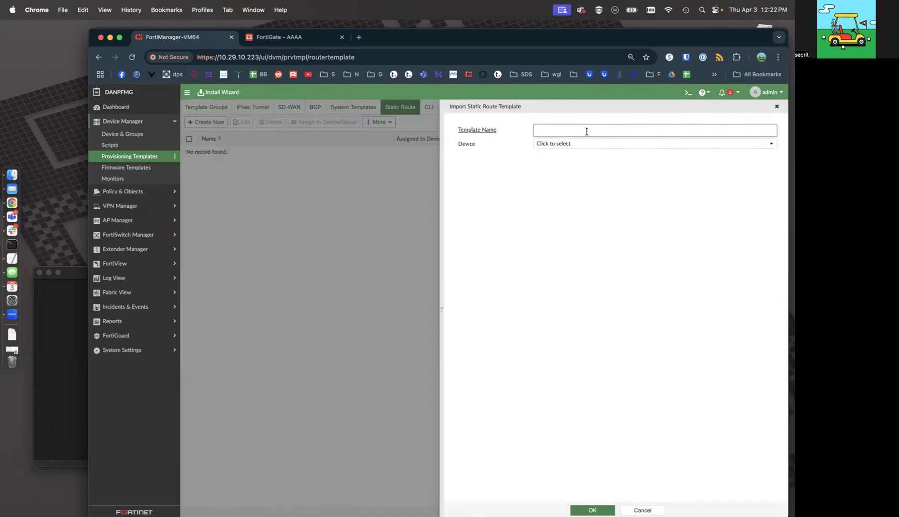
pyautogui.write('static_SPOKE')
pyautogui.click(597, 145)
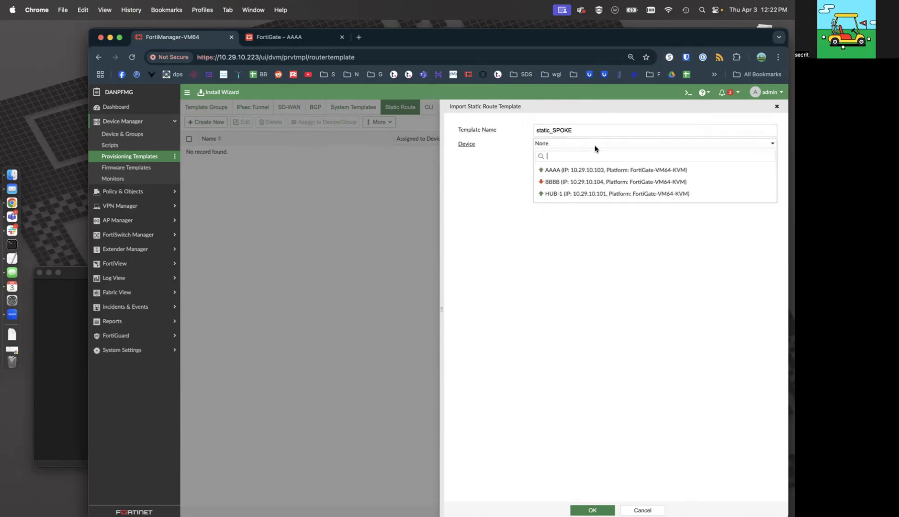
pyautogui.click(618, 171)
pyautogui.click(594, 510)
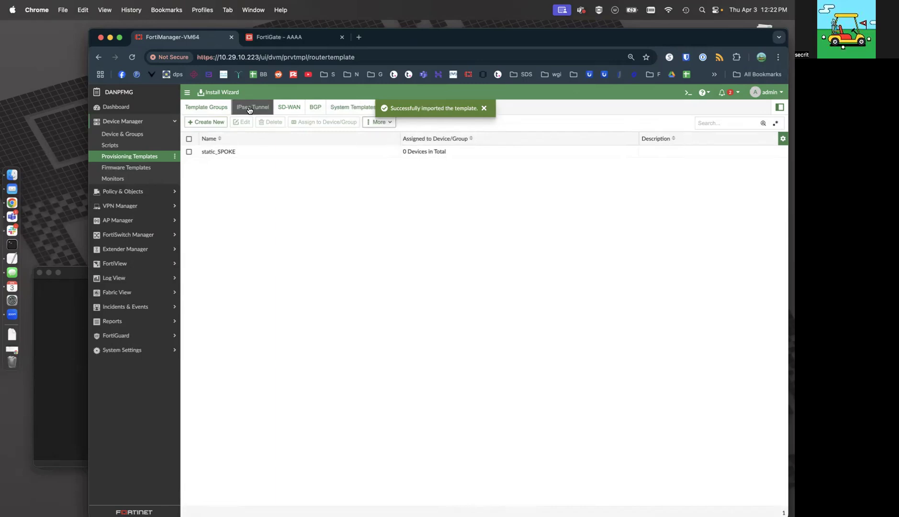
# - Open tunnel H1-PATH1a in the ipsec_SPOKE template and note the variable names wan1_int and site_name in the TextEdit document
pyautogui.click(249, 108)
pyautogui.doubleClick(224, 187)
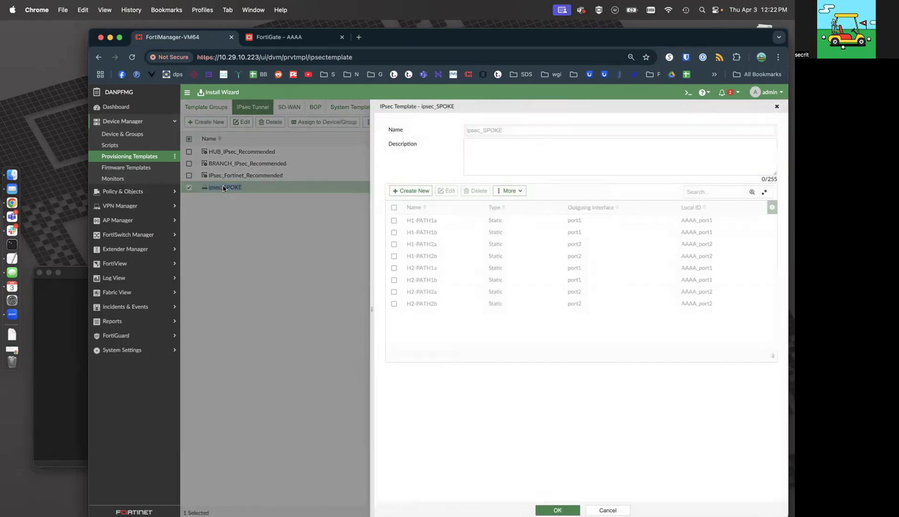
pyautogui.click(438, 222)
pyautogui.doubleClick(438, 223)
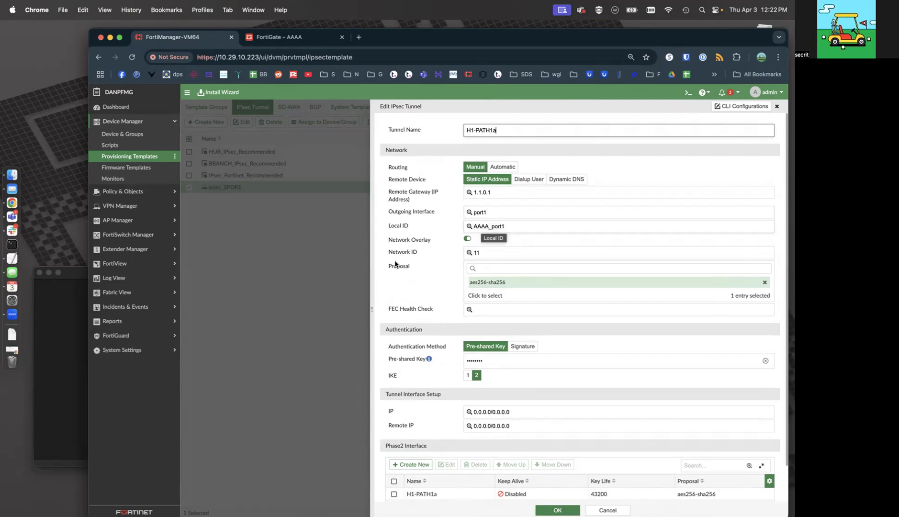
pyautogui.click(65, 308)
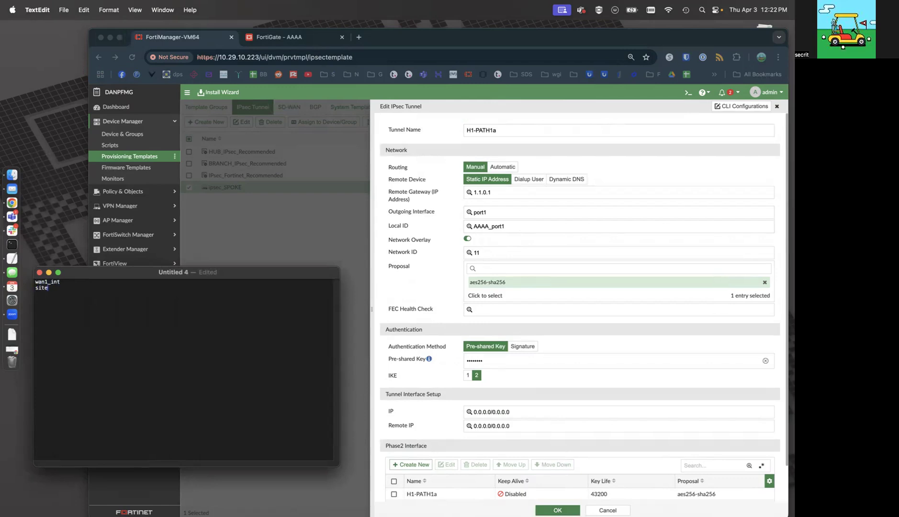
# - Find the tunnel's exchange-ip-addr4 among the advanced options and add the variable name site_id to the TextEdit note
pyautogui.scroll(-2, 586, 309)
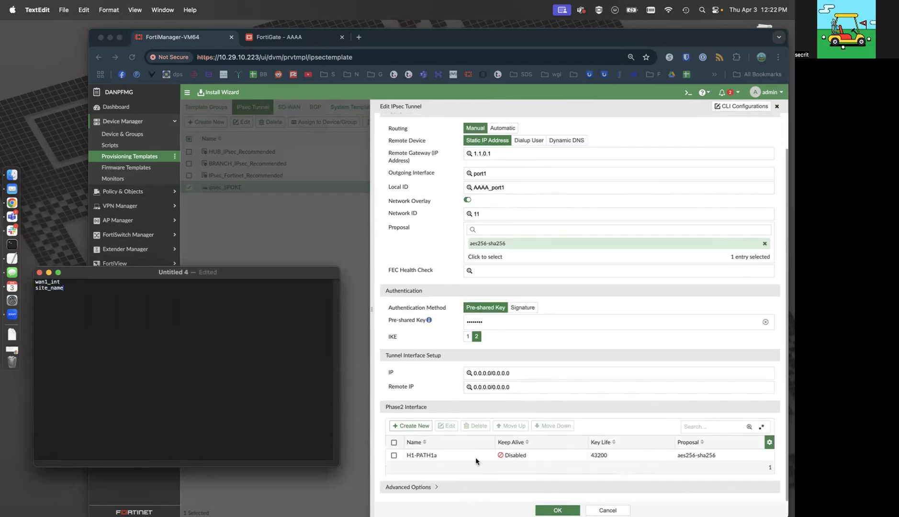
pyautogui.click(426, 488)
pyautogui.scroll(-15, 522, 364)
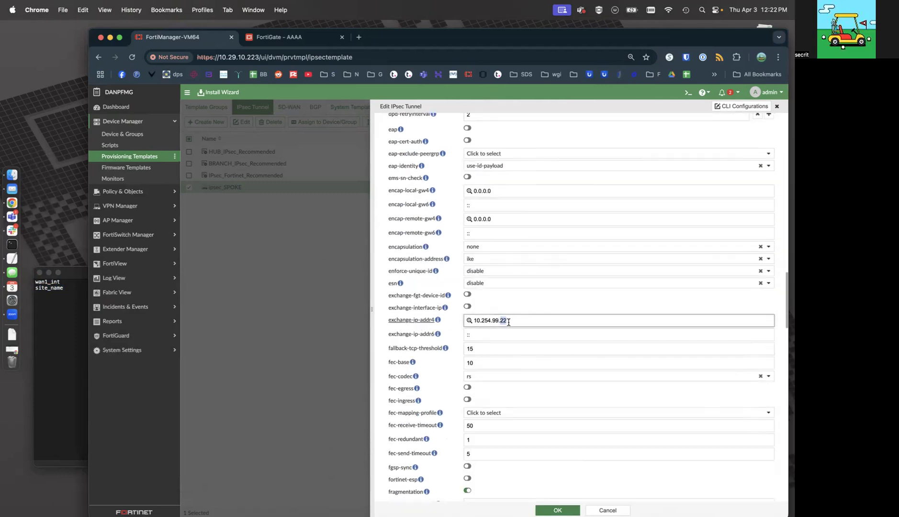
pyautogui.click(77, 316)
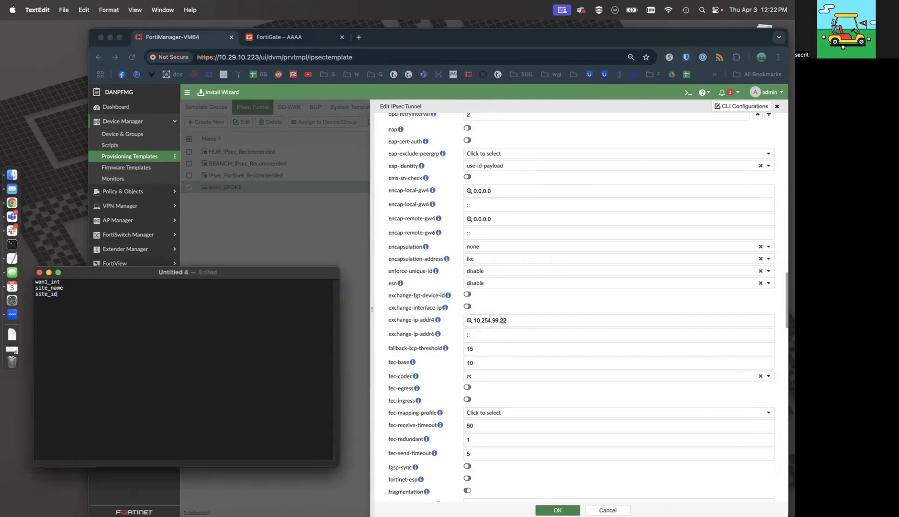
# - Return to FortiManager, leave the tunnel editor without saving, and open the metadata variables list in the advanced policy objects
pyautogui.click(251, 256)
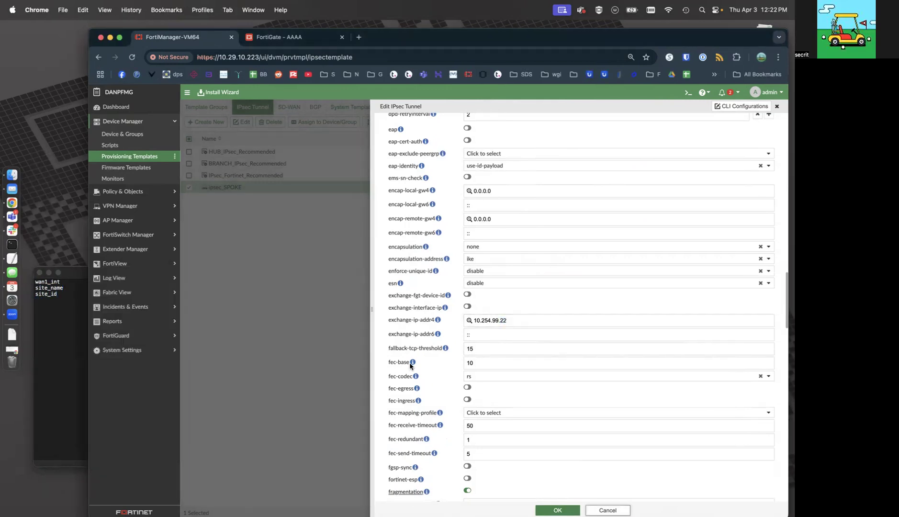
pyautogui.click(144, 193)
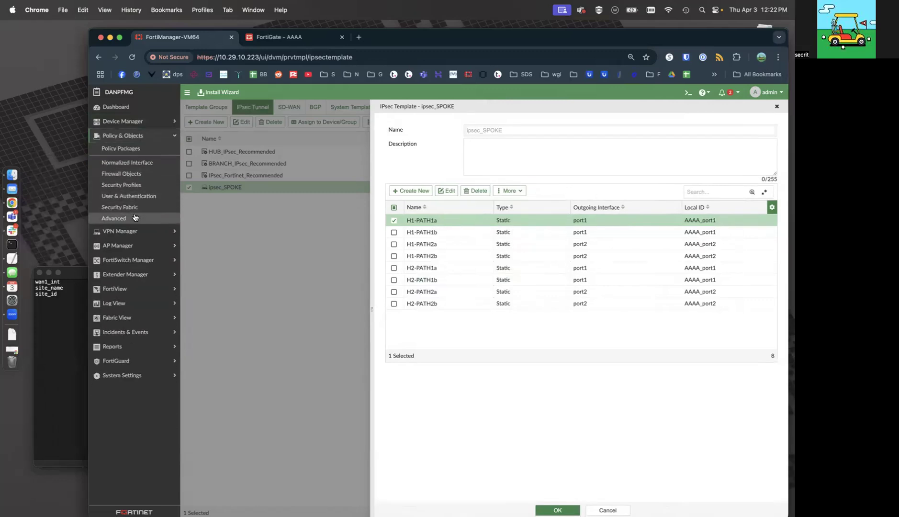
pyautogui.click(115, 218)
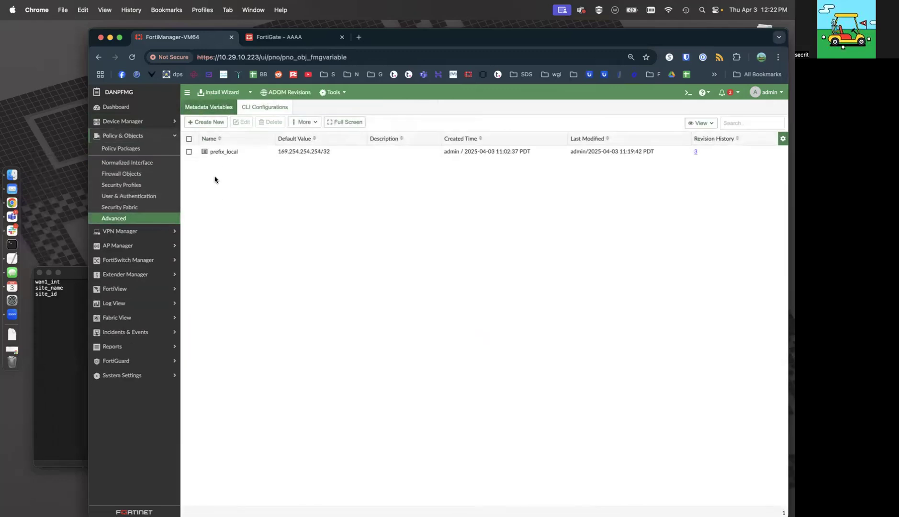
# - Create a metadata variable named wan1_int with default value port1 and change note sdf
pyautogui.click(224, 153)
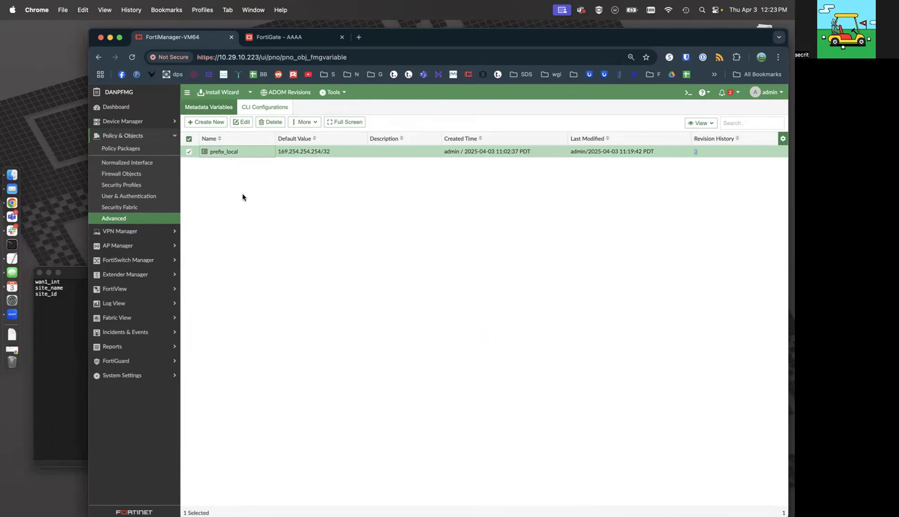
pyautogui.click(206, 123)
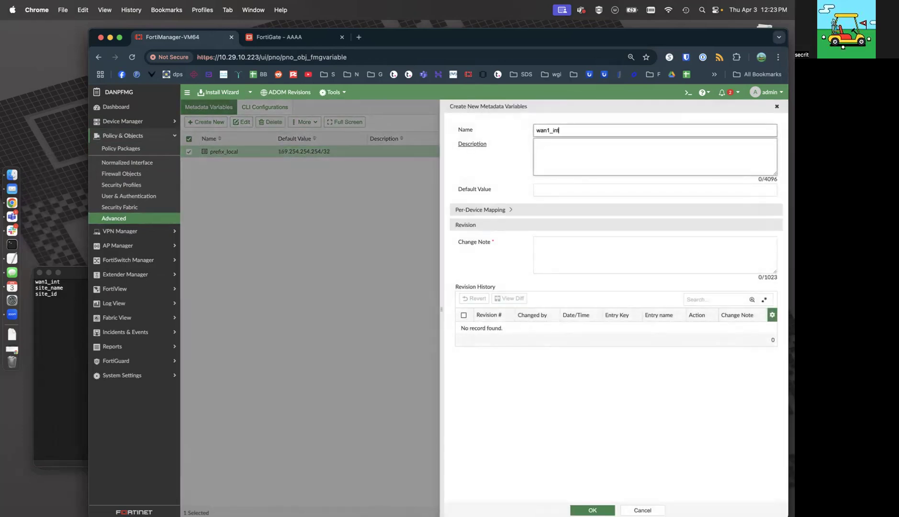
pyautogui.click(565, 190)
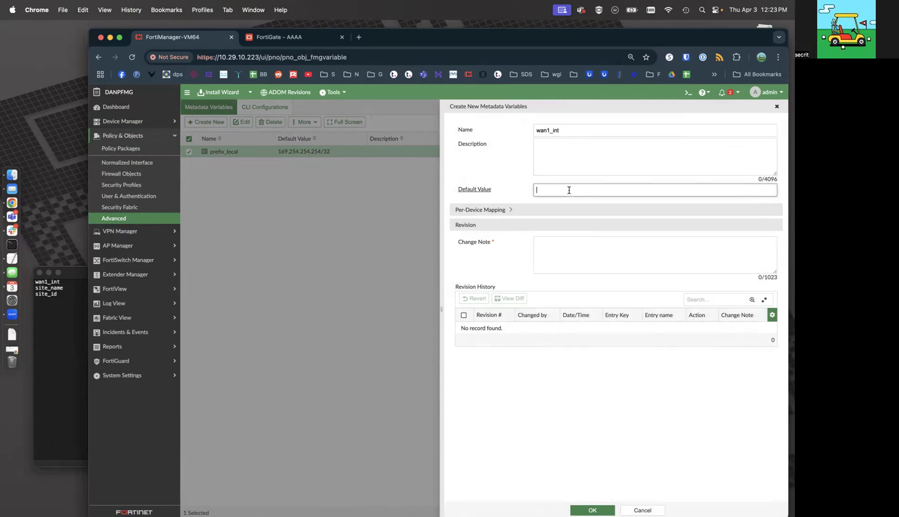
pyautogui.write('port1')
pyautogui.click(549, 240)
pyautogui.write('sdf')
pyautogui.click(590, 507)
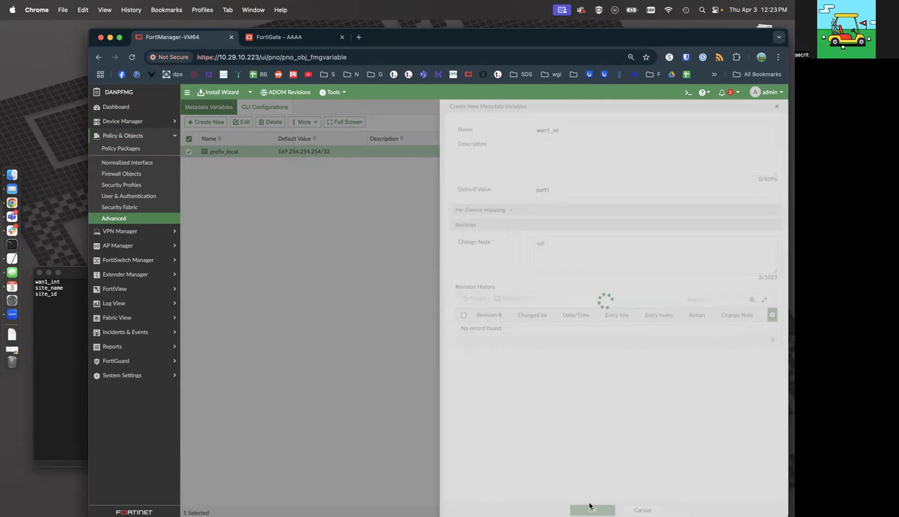
# - Add wan2_int to the TextEdit note and create a FortiManager metadata variable wan2_int with default value port2 and change note ssdfsd
pyautogui.click(79, 304)
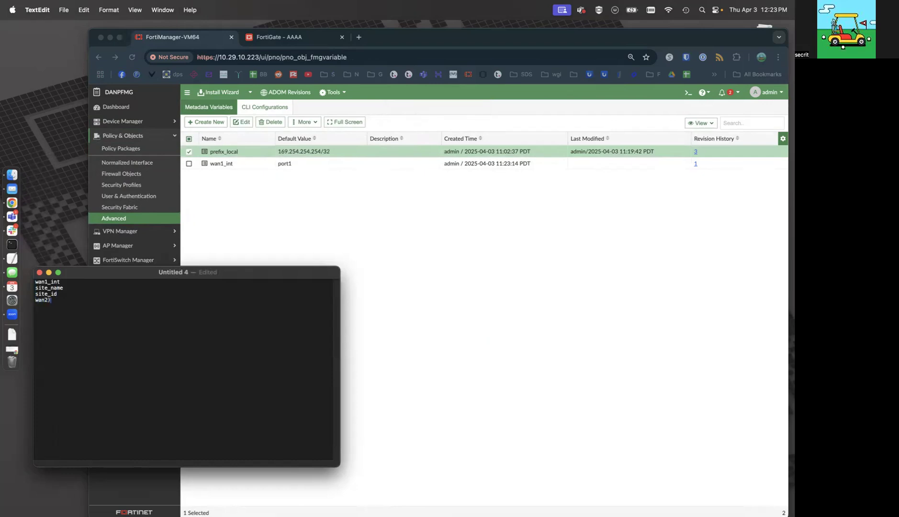
pyautogui.click(361, 214)
pyautogui.click(219, 123)
pyautogui.write('wan2_int')
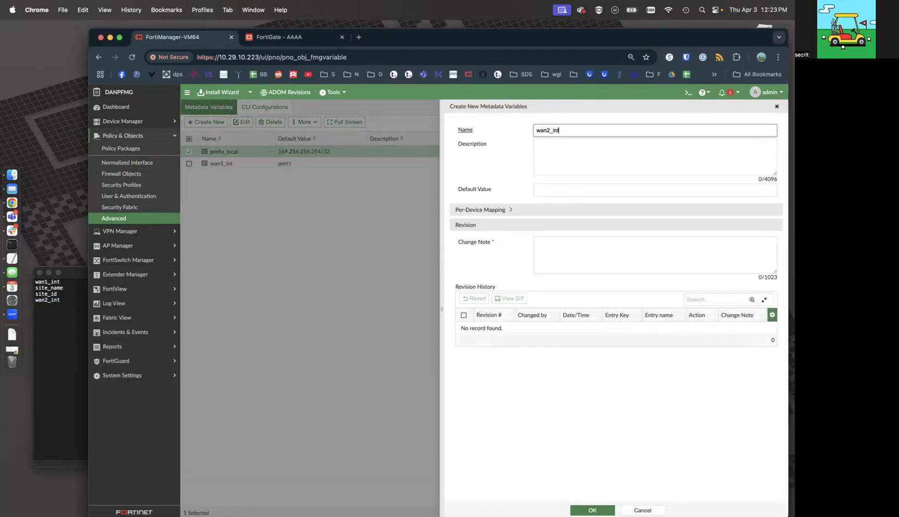
pyautogui.click(554, 174)
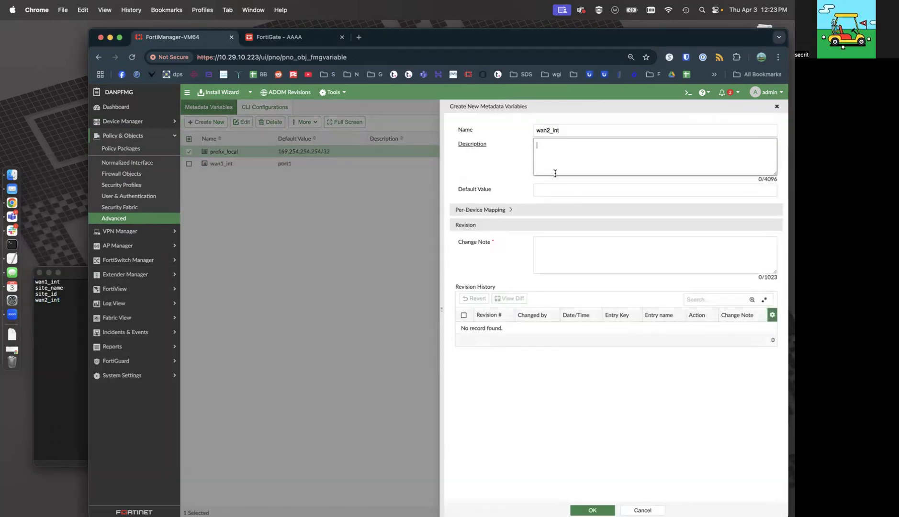
pyautogui.click(554, 190)
pyautogui.write('port2')
pyautogui.click(563, 253)
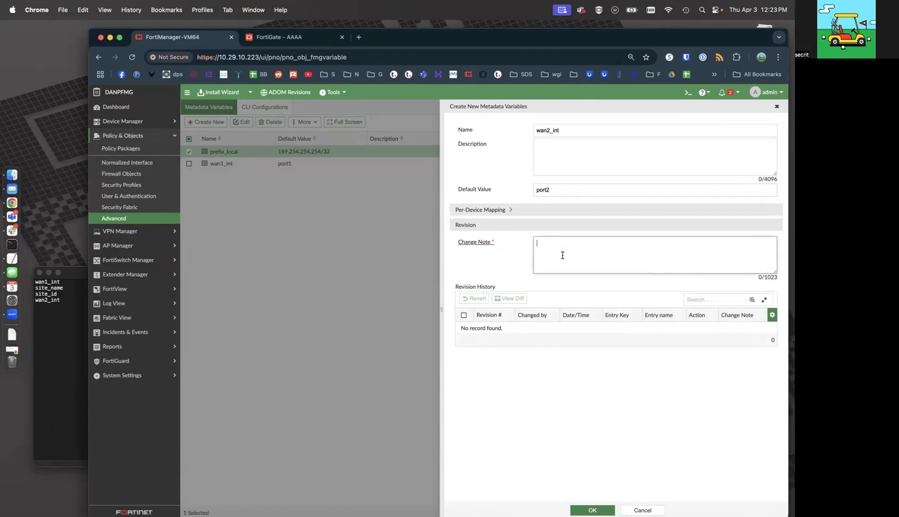
pyautogui.write('ssdfsd')
pyautogui.click(592, 510)
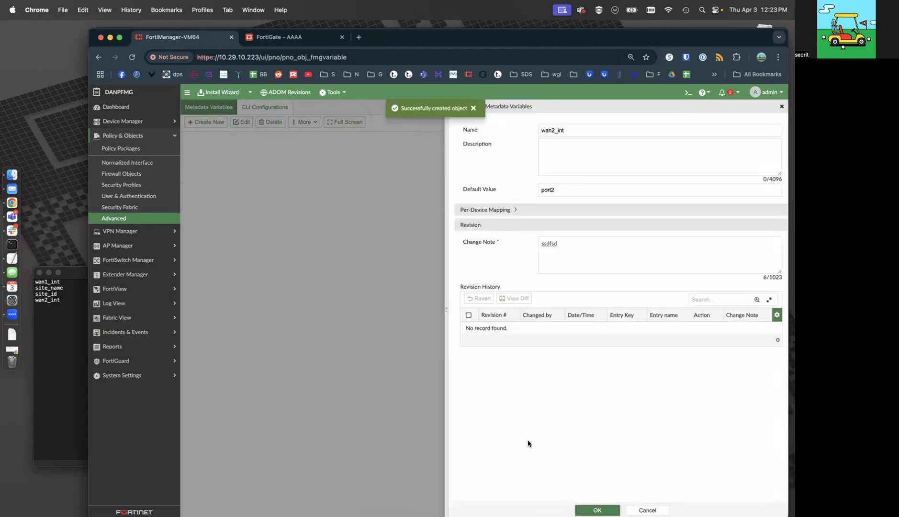
# - Create a metadata variable named site_name with no default value and change note sdf
pyautogui.click(206, 122)
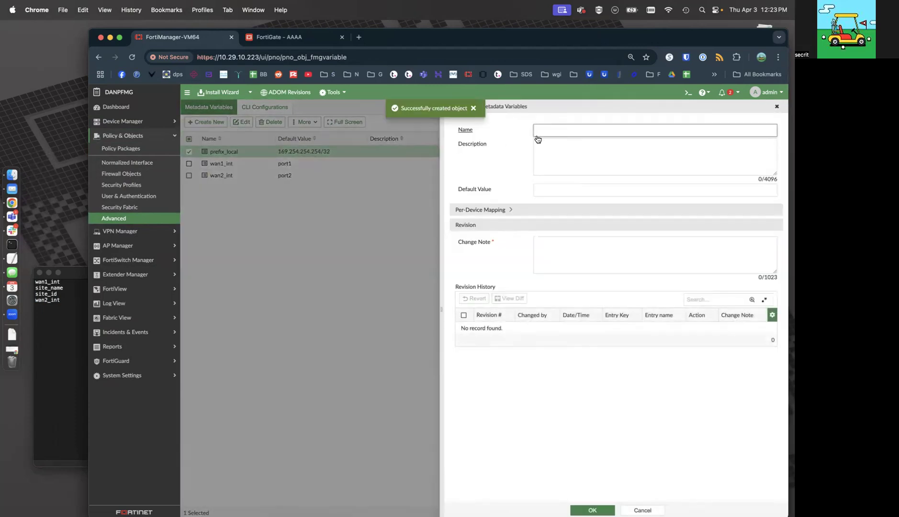
pyautogui.write('site_name')
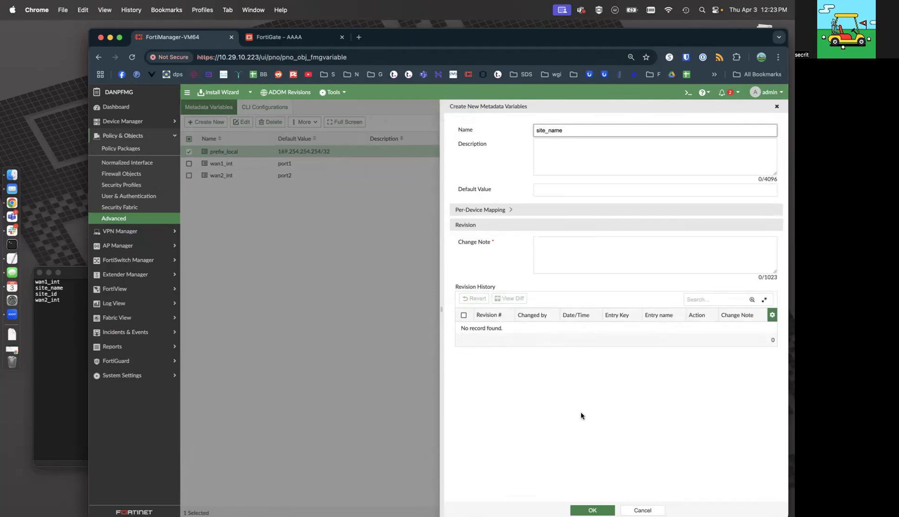
pyautogui.click(572, 259)
pyautogui.write('sdf')
pyautogui.click(592, 510)
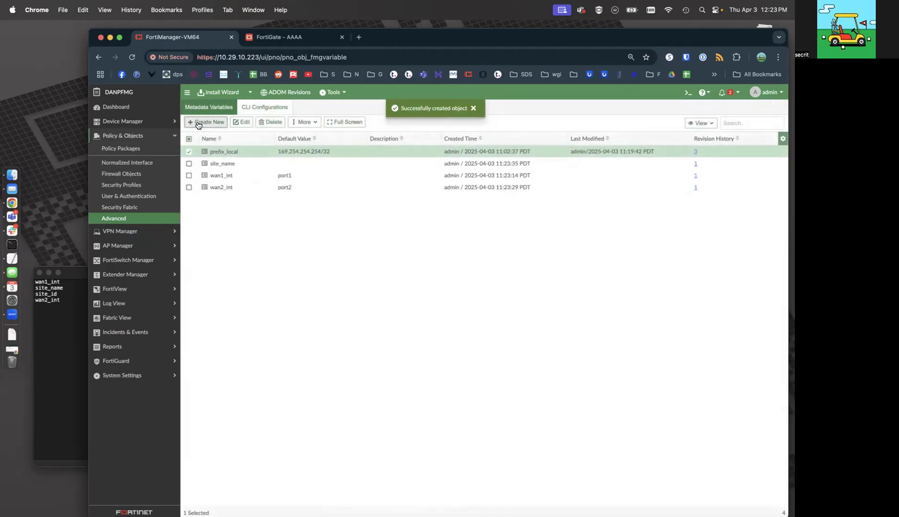
# - Create a metadata variable named site_id with no default value and change note sdfsf
pyautogui.click(206, 122)
pyautogui.write('site_id')
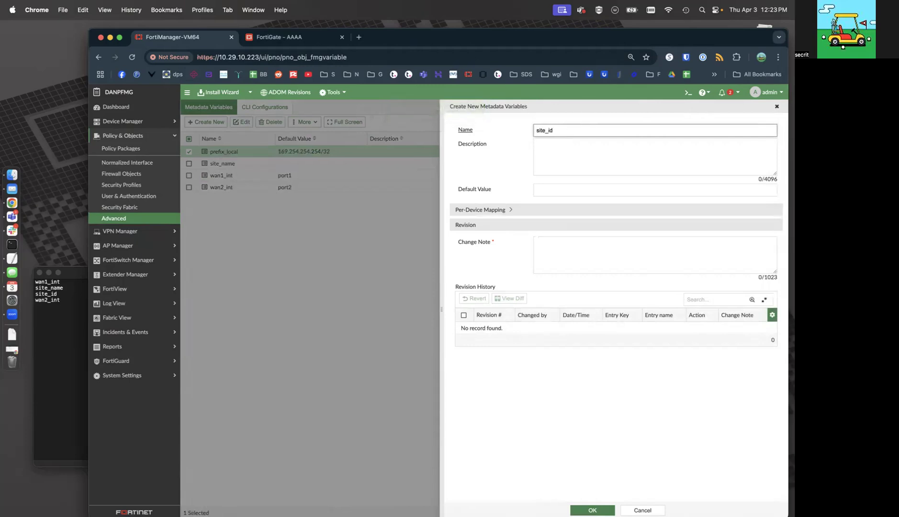
pyautogui.click(587, 252)
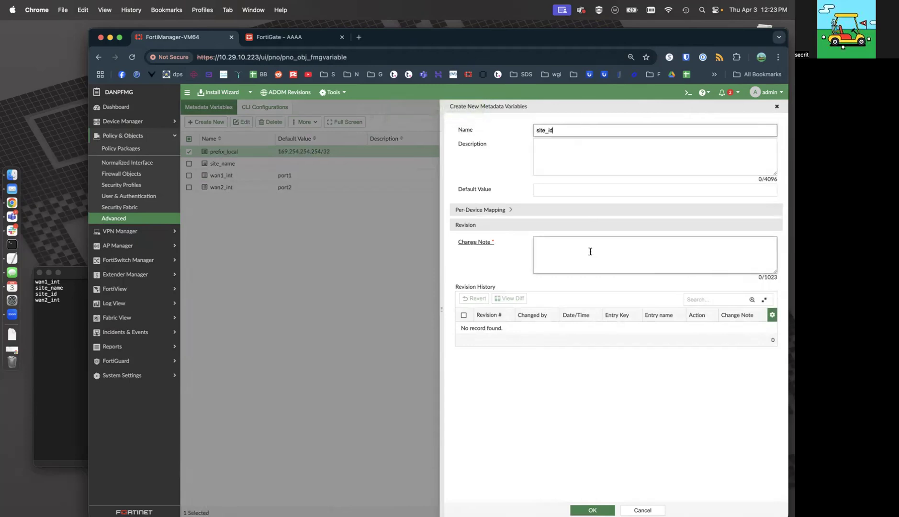
pyautogui.write('sdfsf')
pyautogui.click(593, 510)
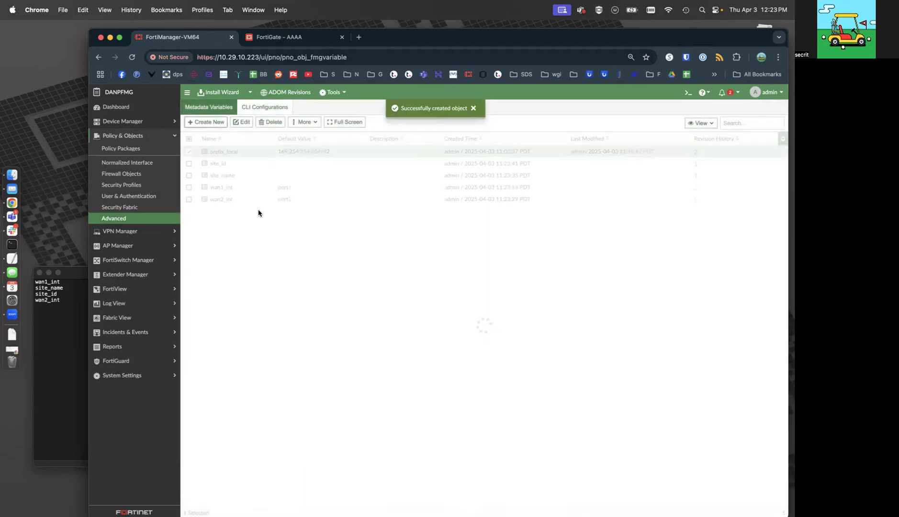
# - Open the variable mapping of managed device AAAA and map prefix_local to 33.33.33.0/24
pyautogui.click(125, 121)
pyautogui.click(137, 138)
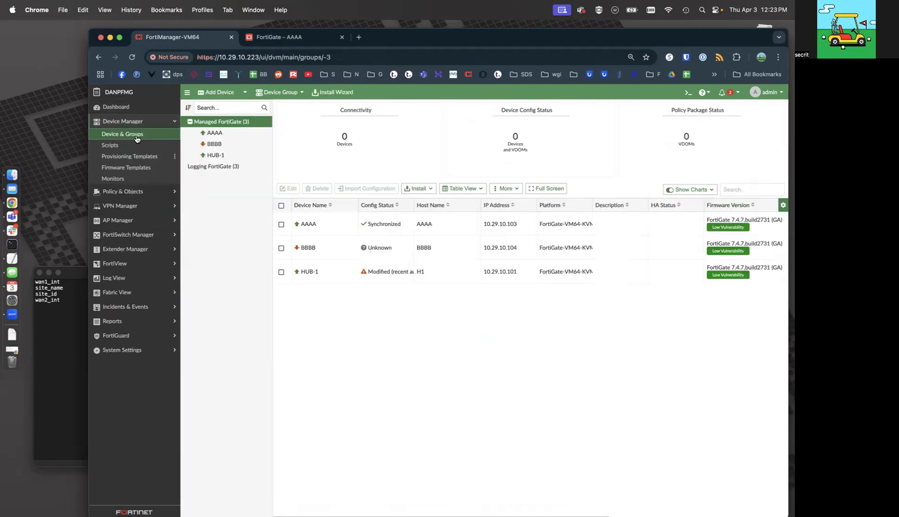
pyautogui.click(214, 134)
pyautogui.rightClick(213, 135)
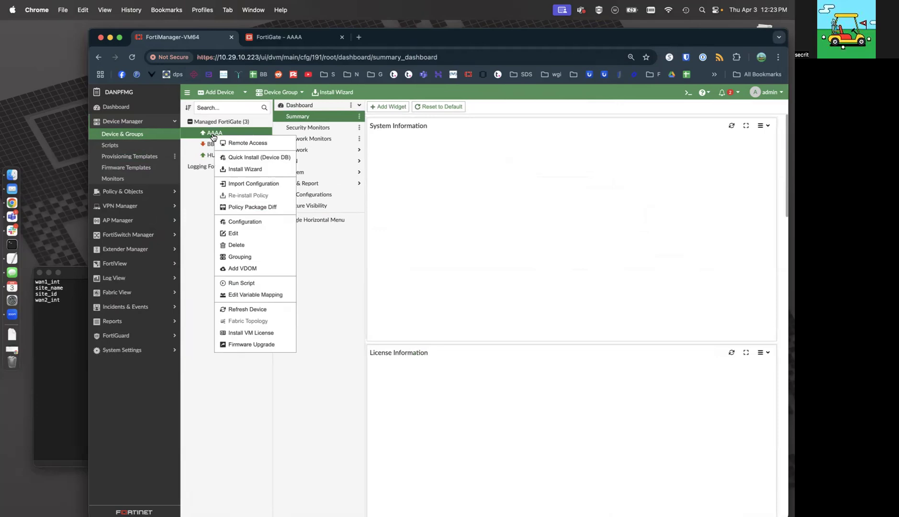
pyautogui.click(255, 294)
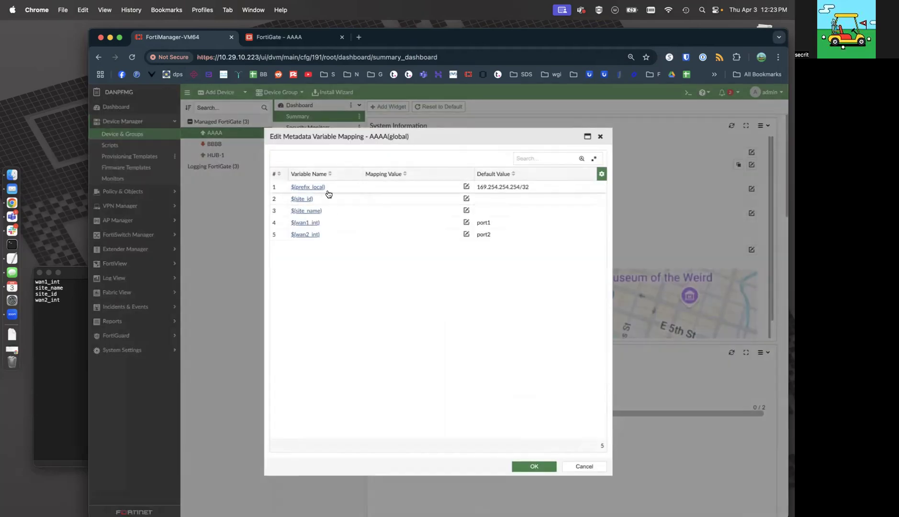
pyautogui.click(388, 187)
pyautogui.write('33.33.33.0/24')
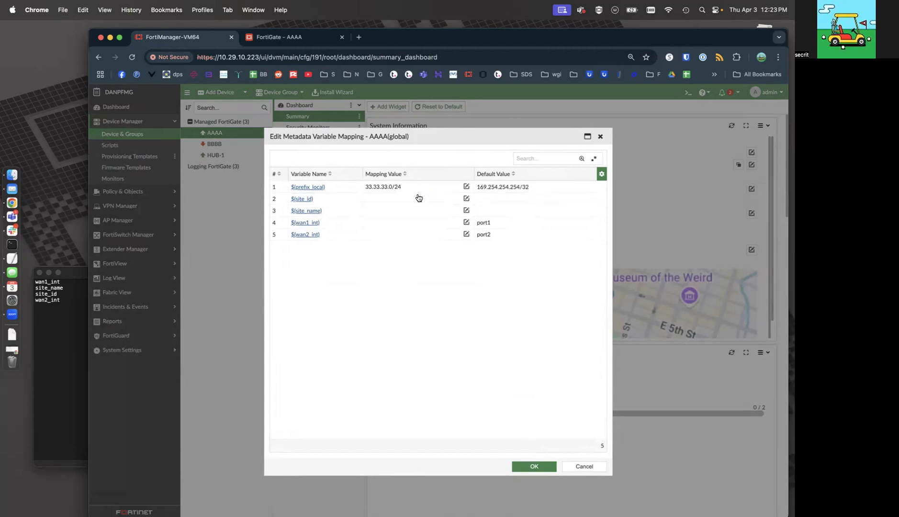
# - Map site_id to 22 and site_name to AAAA for this device
pyautogui.click(414, 198)
pyautogui.write('22')
pyautogui.press('Return')
pyautogui.click(393, 211)
pyautogui.write('AAAA')
pyautogui.press('Return')
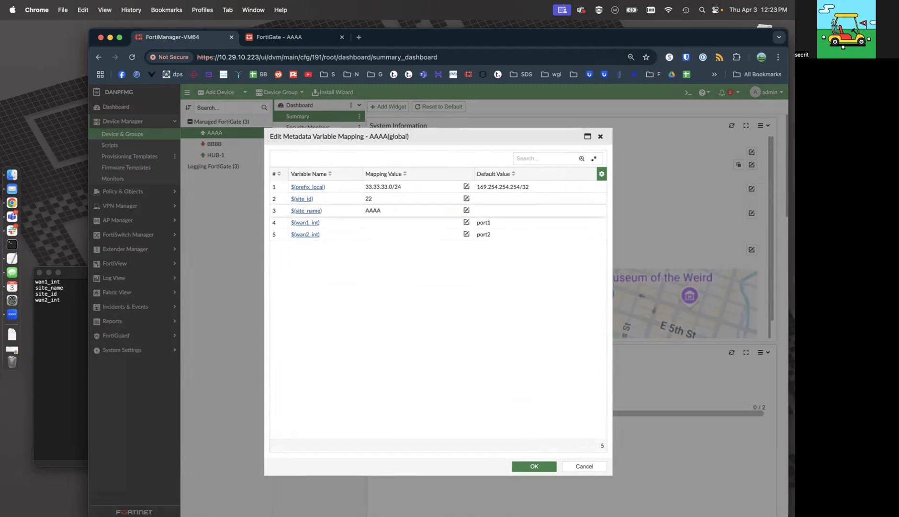
# - Map wan1_int to port1 and wan2_int to port2, and save device AAAA's variable mapping
pyautogui.click(374, 222)
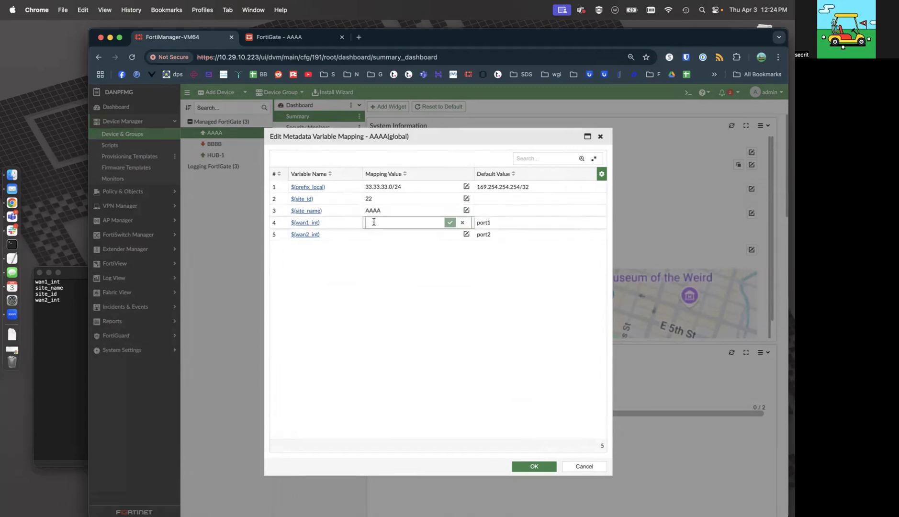
pyautogui.write('port1')
pyautogui.press('Return')
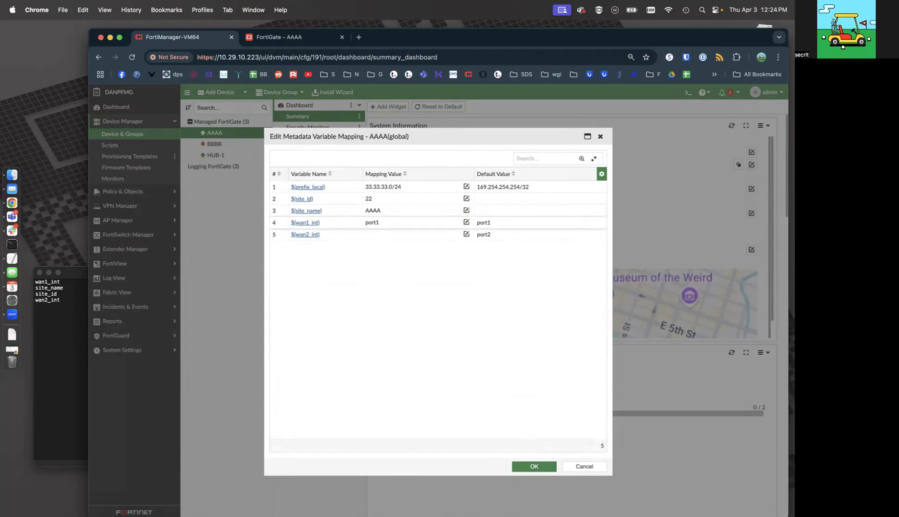
pyautogui.click(383, 235)
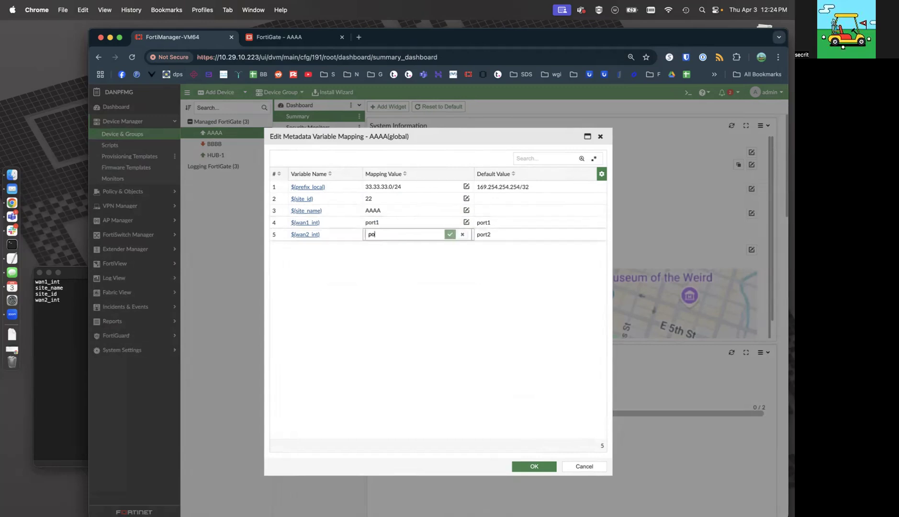
pyautogui.write('port2')
pyautogui.press('Return')
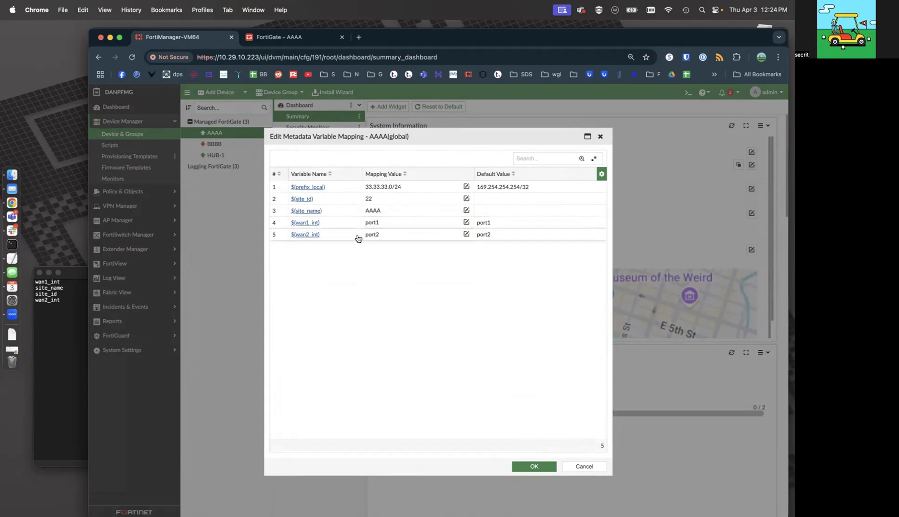
pyautogui.click(529, 468)
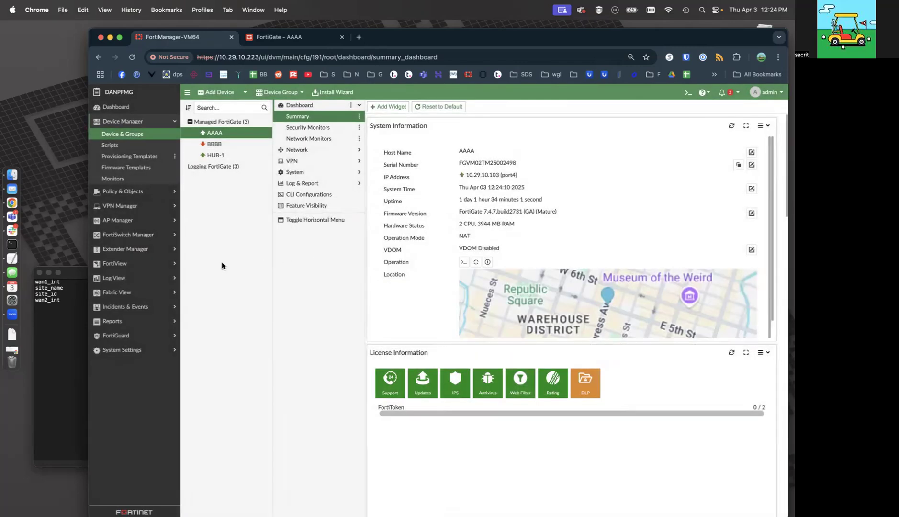
# - In the ipsec_SPOKE provisioning template, set tunnel H1-PATH1a's outgoing interface to the variable $(wan1_int)
pyautogui.click(169, 156)
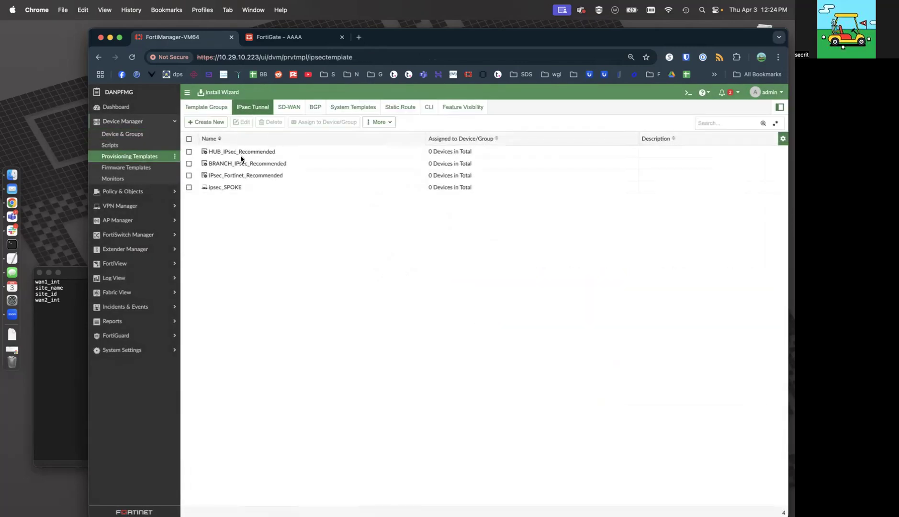
pyautogui.doubleClick(236, 191)
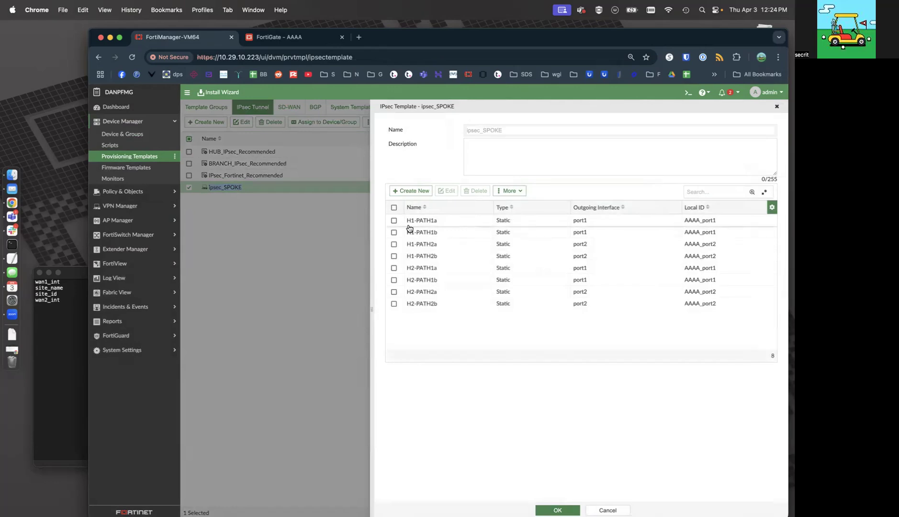
pyautogui.doubleClick(421, 223)
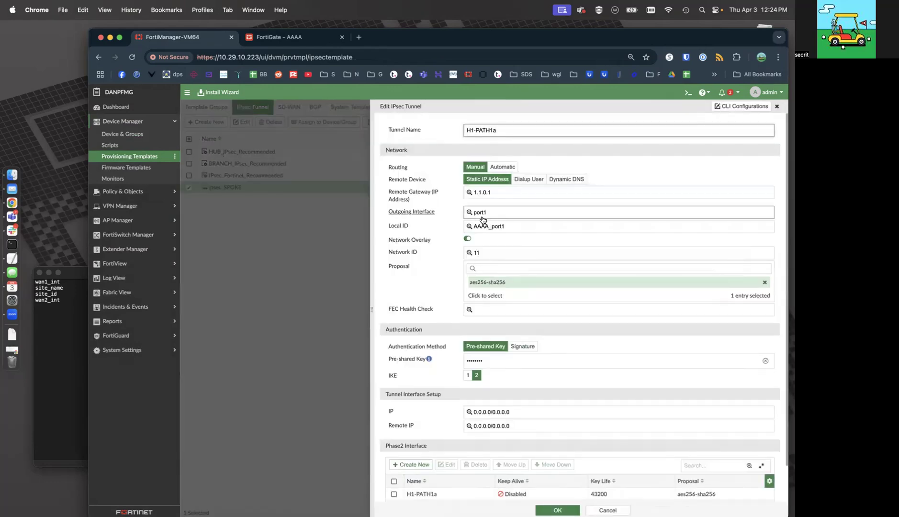
pyautogui.doubleClick(501, 212)
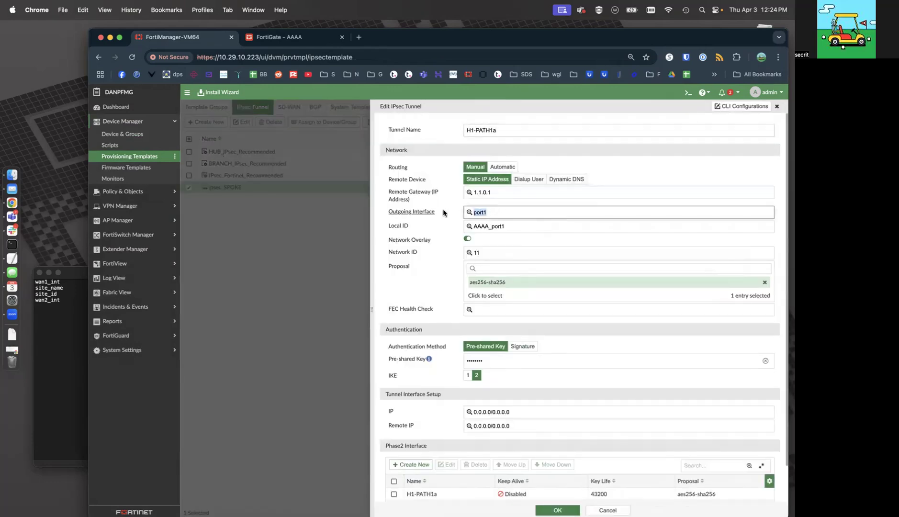
pyautogui.write('$wan')
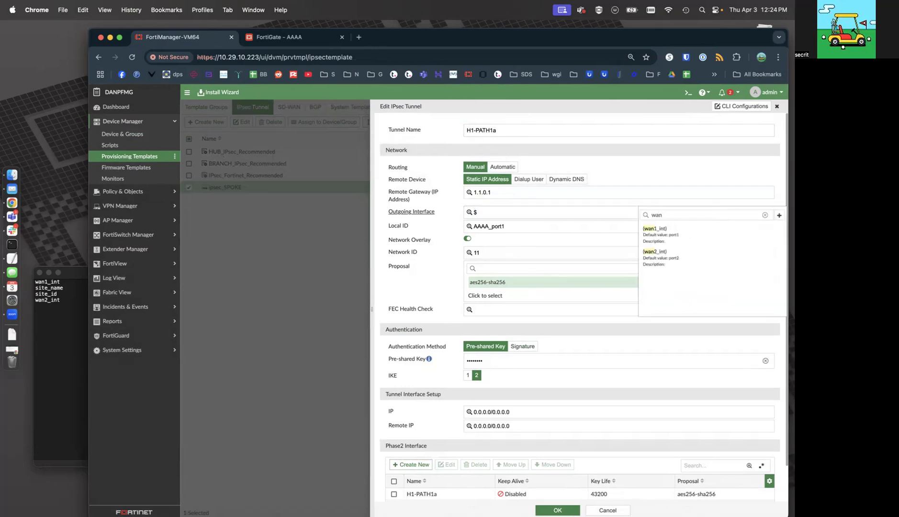
pyautogui.click(655, 231)
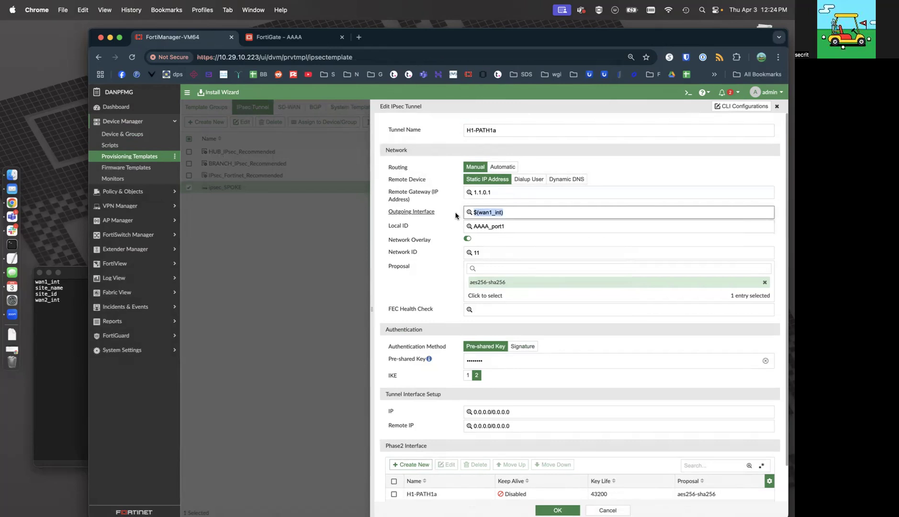
# - Set the local ID of tunnel H1-PATH1a to $(site_name)_$(wan1_int) and save the tunnel
pyautogui.click(508, 227)
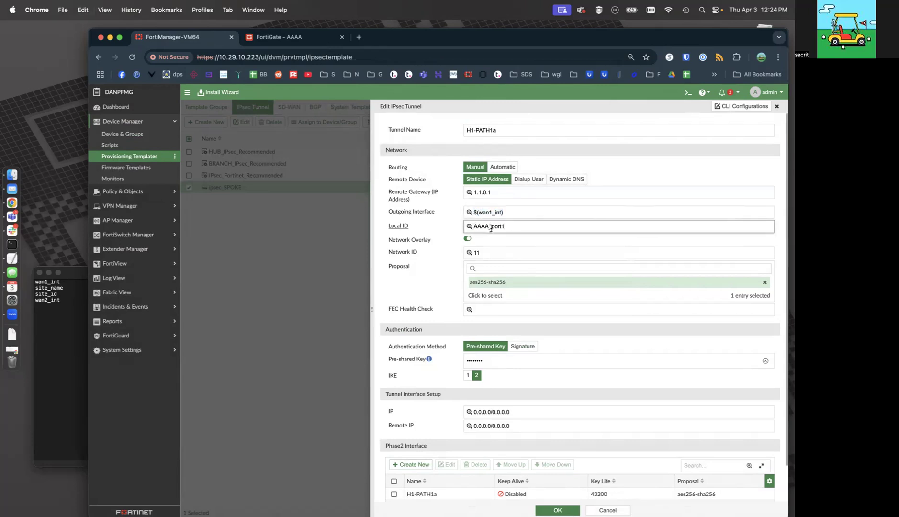
pyautogui.write('$si')
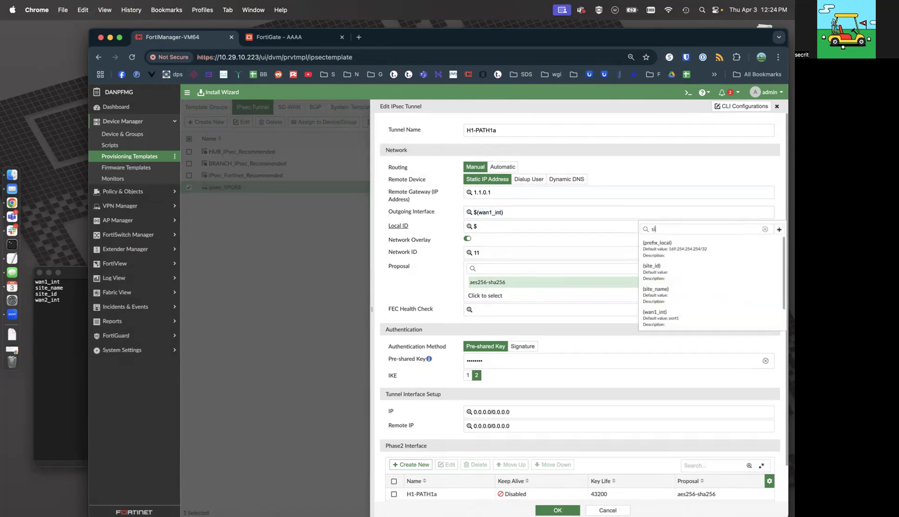
pyautogui.click(661, 275)
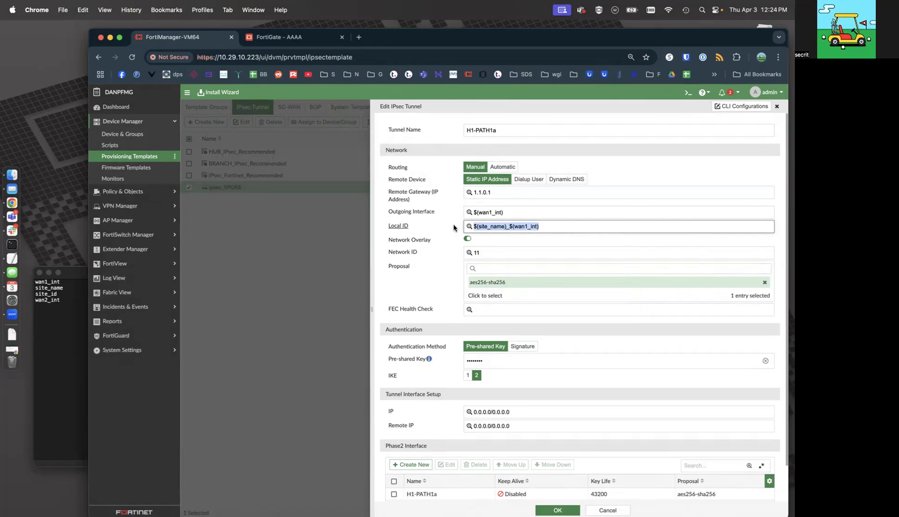
pyautogui.click(557, 510)
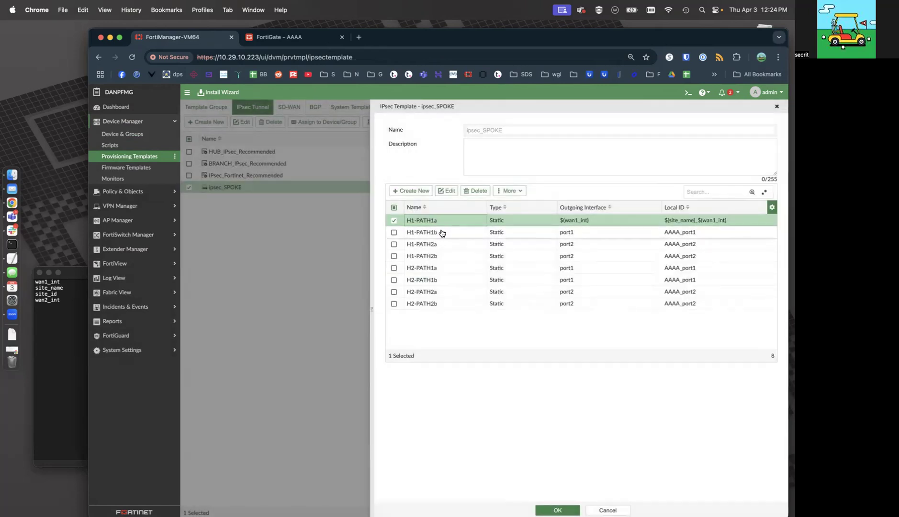
# - Set tunnel H1-PATH1b's outgoing interface to $(wan1_int) and local ID to $(site_name)_$(wan1_int), and save the tunnel
pyautogui.doubleClick(442, 233)
pyautogui.click(465, 223)
pyautogui.press('super+a')
pyautogui.write('$(site_name)_$(wan1_int)')
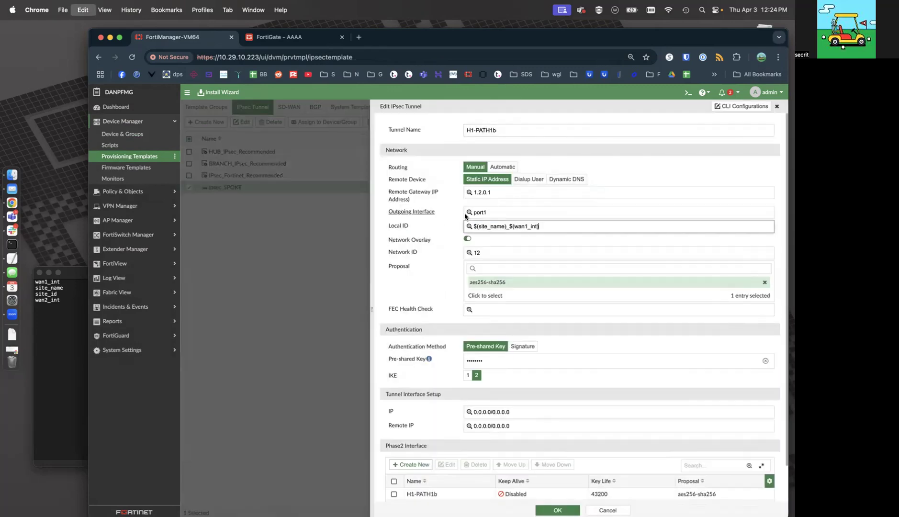
pyautogui.click(465, 215)
pyautogui.press('super+a')
pyautogui.write('$(site_name)_$(wan1_int)')
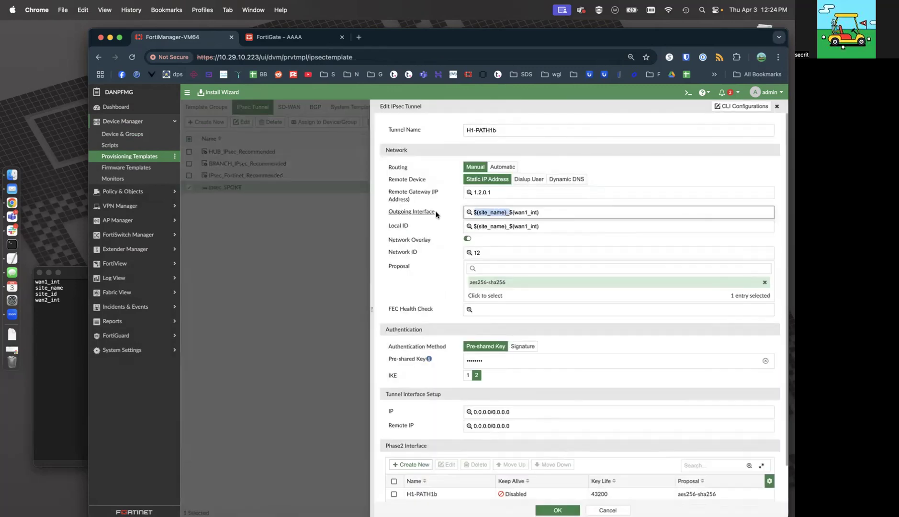
pyautogui.click(553, 508)
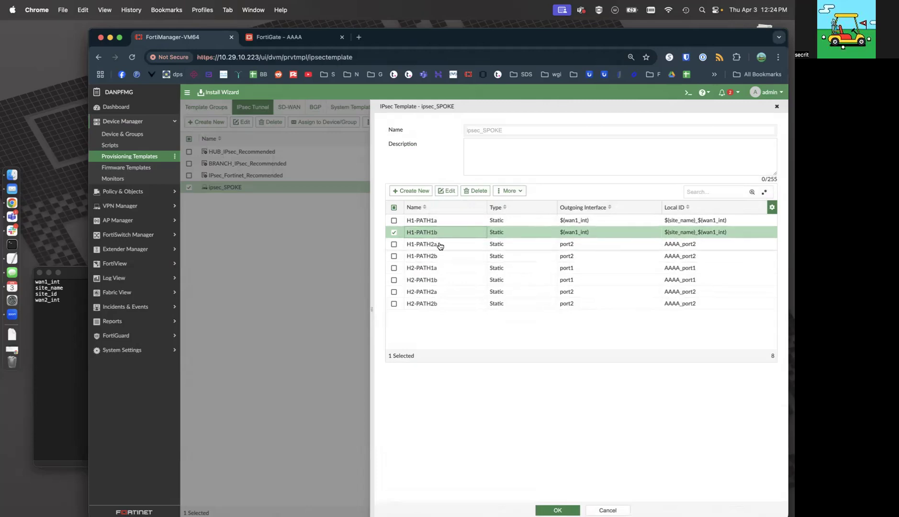
# - Set tunnel H2-PATH1a's outgoing interface to $(wan1_int) and local ID to $(site_name)_$(wan1_int), and save the tunnel
pyautogui.doubleClick(437, 269)
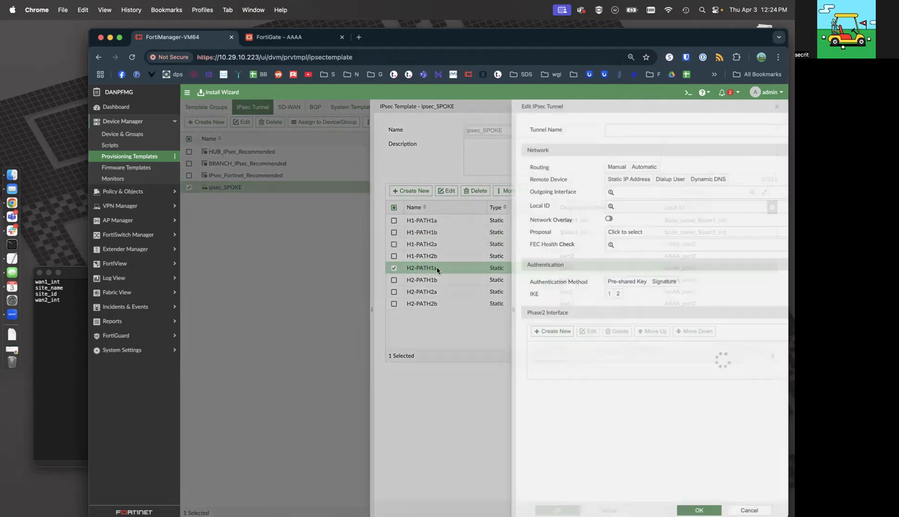
pyautogui.doubleClick(480, 212)
pyautogui.write('$(site_name)_$(wan1_int)')
pyautogui.moveTo(518, 225); pyautogui.dragTo(418, 225)
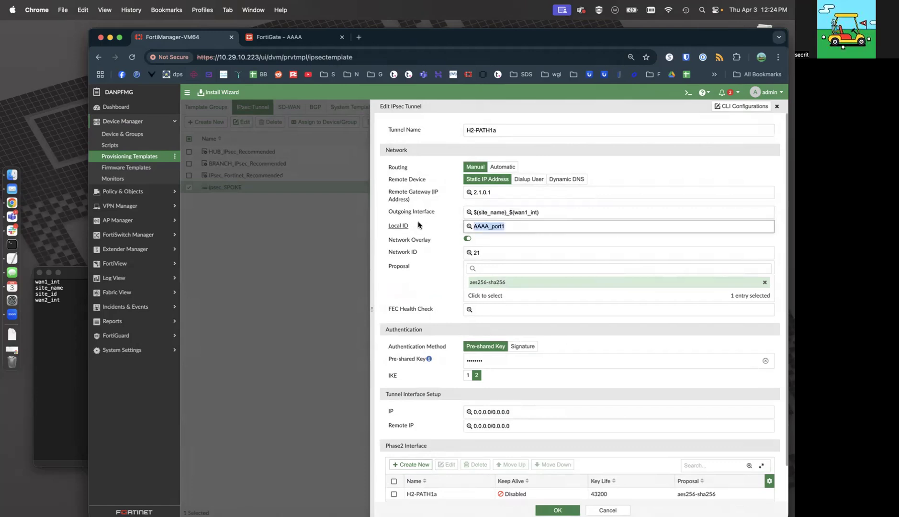
pyautogui.click(503, 212)
pyautogui.moveTo(507, 212); pyautogui.dragTo(403, 216)
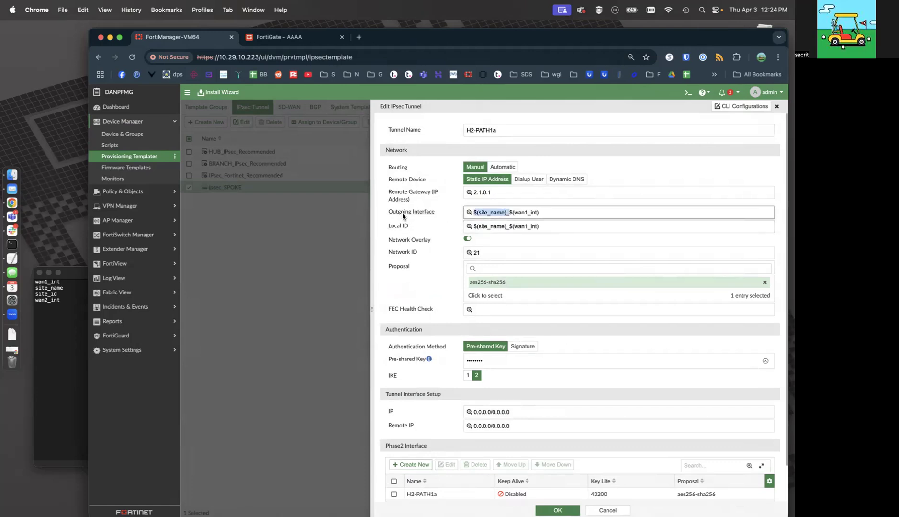
pyautogui.press('Return')
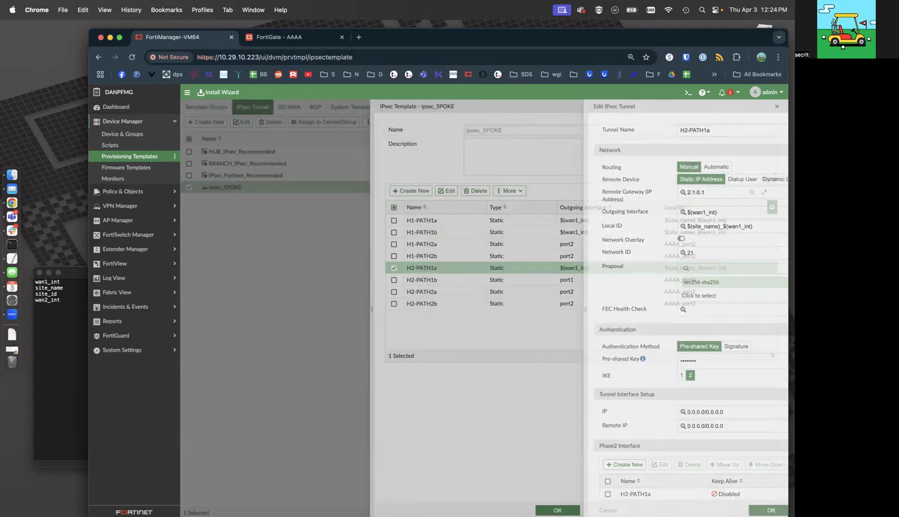
# - Set tunnel H2-PATH1b's outgoing interface to $(wan1_int) and local ID to $(site_name)_$(wan1_int), and save the tunnel
pyautogui.doubleClick(446, 281)
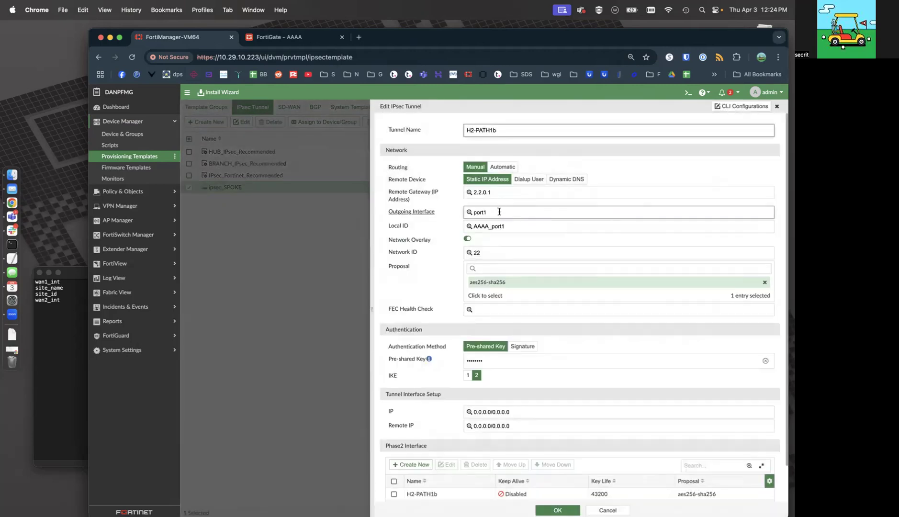
pyautogui.doubleClick(483, 211)
pyautogui.write('$(site_name)_$(wan1_int)')
pyautogui.moveTo(507, 226); pyautogui.dragTo(433, 225)
pyautogui.write('$(site_name)_$(wan1_int)')
pyautogui.moveTo(510, 214); pyautogui.dragTo(421, 214)
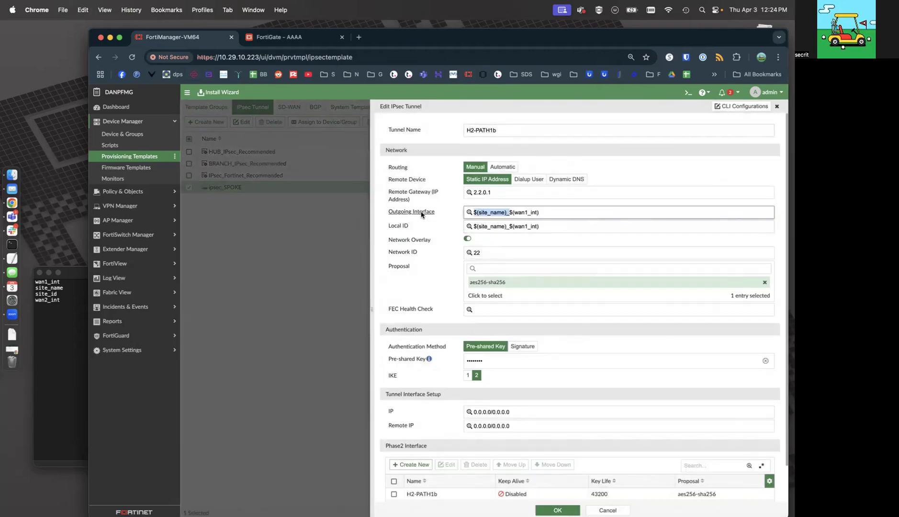
pyautogui.click(577, 507)
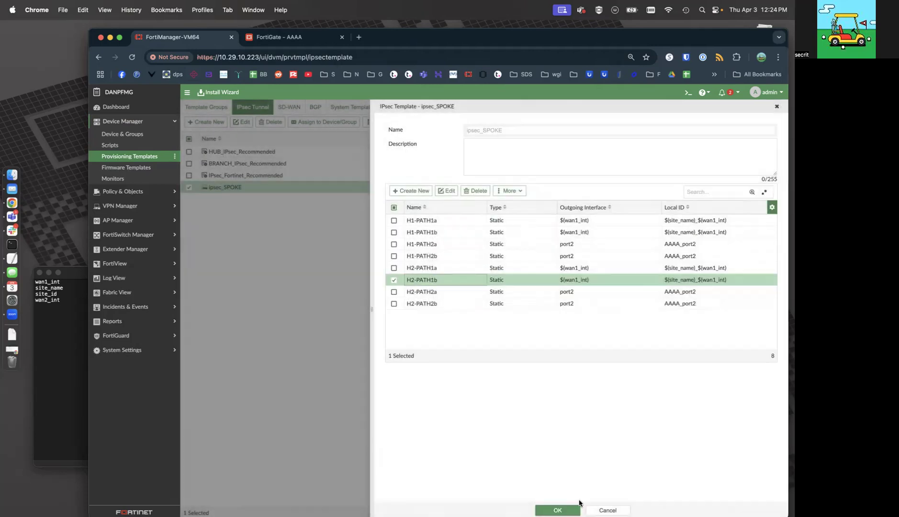
# - Set tunnel H1-PATH2a's local ID to $(site_name)_$(wan2_int) and outgoing interface to $(wan2_int), and save the tunnel
pyautogui.doubleClick(452, 247)
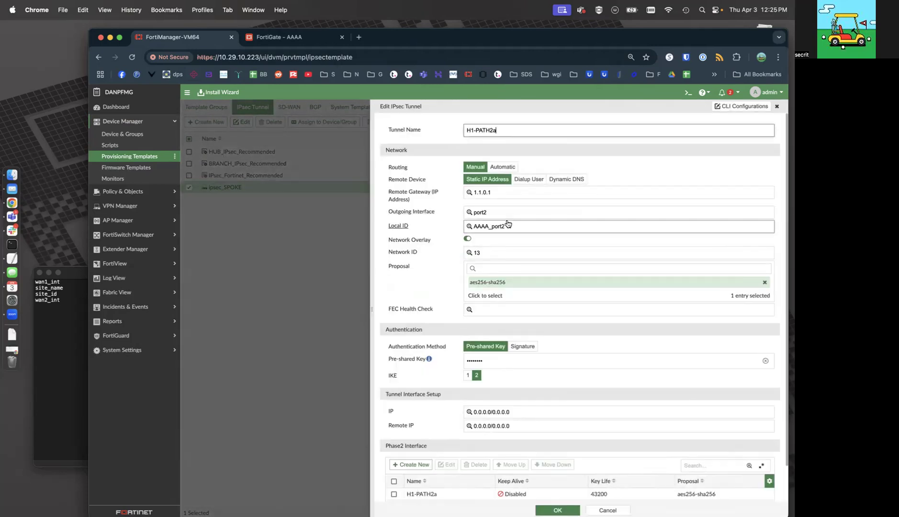
pyautogui.moveTo(508, 226); pyautogui.dragTo(439, 224)
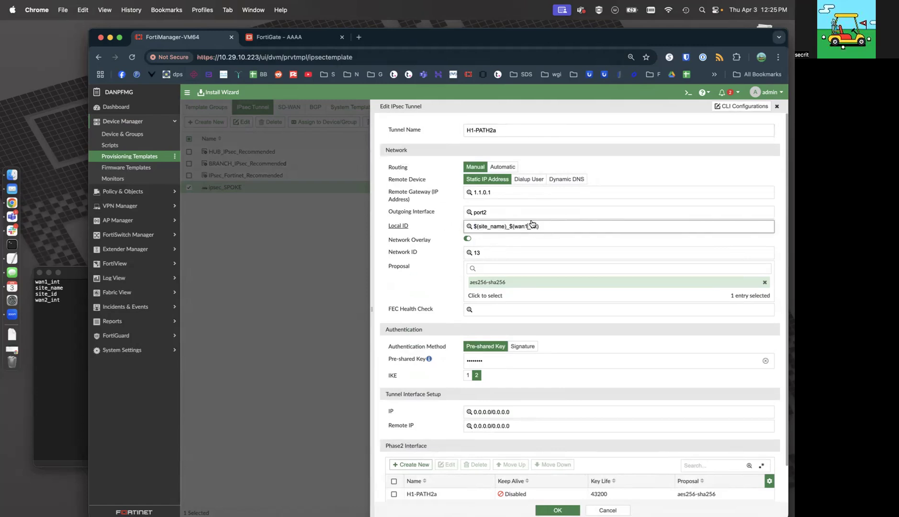
pyautogui.write('2')
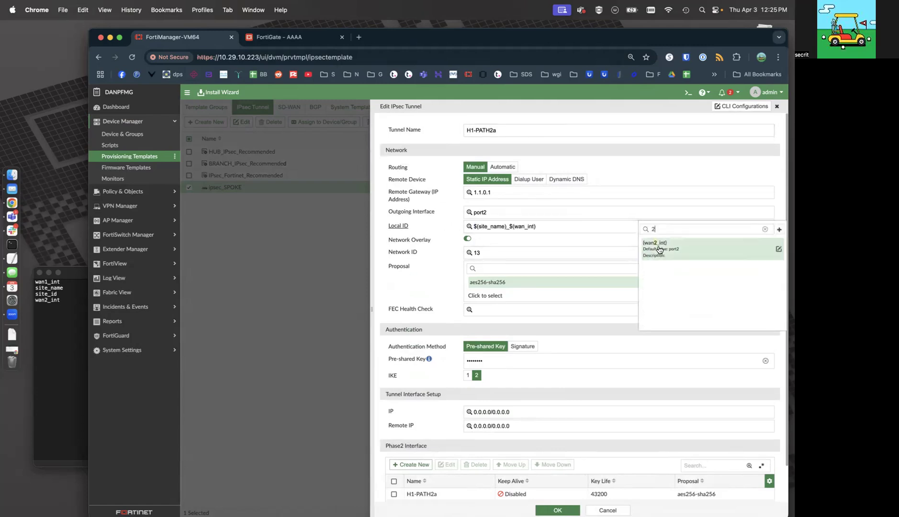
pyautogui.moveTo(543, 225); pyautogui.dragTo(459, 224)
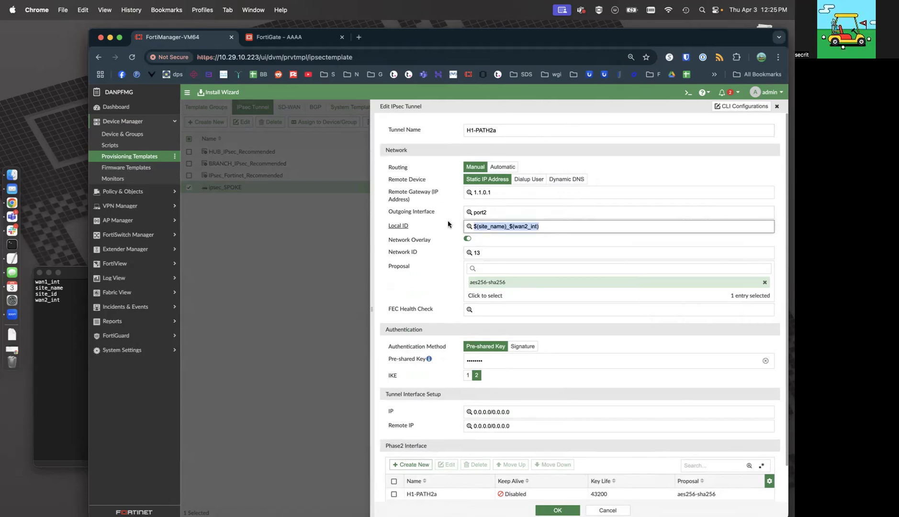
pyautogui.press('super+c')
pyautogui.click(488, 212)
pyautogui.press('super+v')
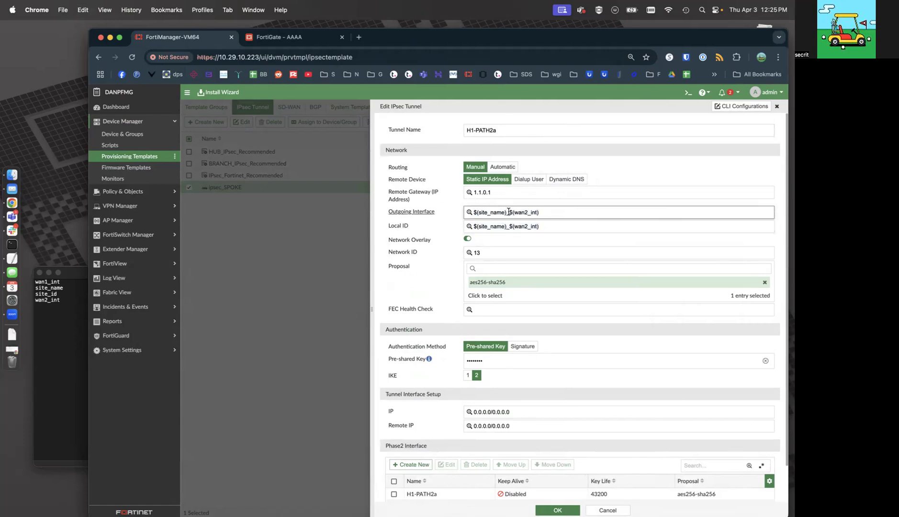
pyautogui.click(557, 509)
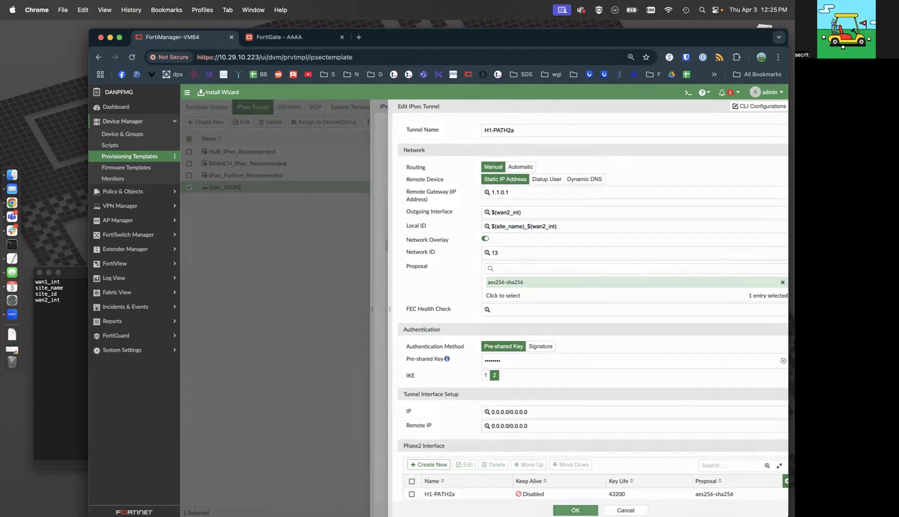
# - Set tunnel H1-PATH2b's outgoing interface to $(wan2_int) and local ID to $(site_name)_$(wan2_int), and save the tunnel
pyautogui.click(465, 260)
pyautogui.doubleClick(466, 261)
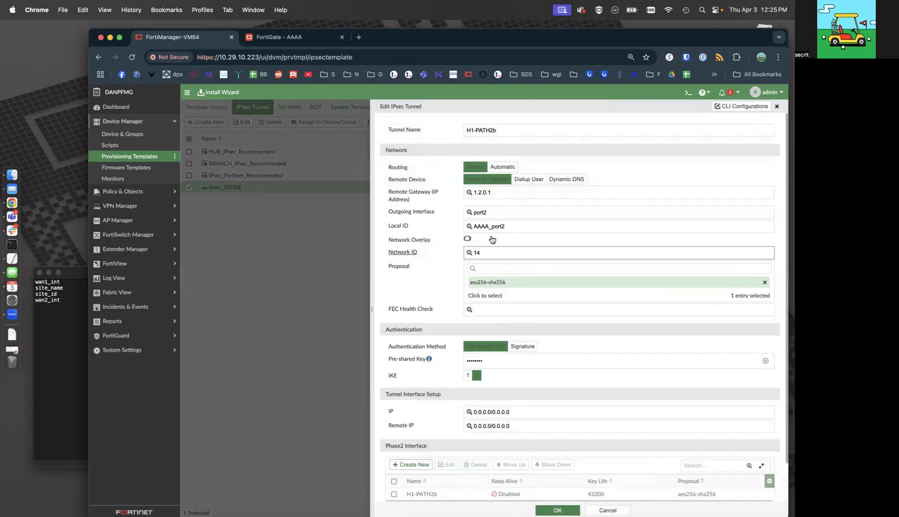
pyautogui.click(510, 213)
pyautogui.press('super+v')
pyautogui.moveTo(514, 225); pyautogui.dragTo(436, 223)
pyautogui.press('super+v')
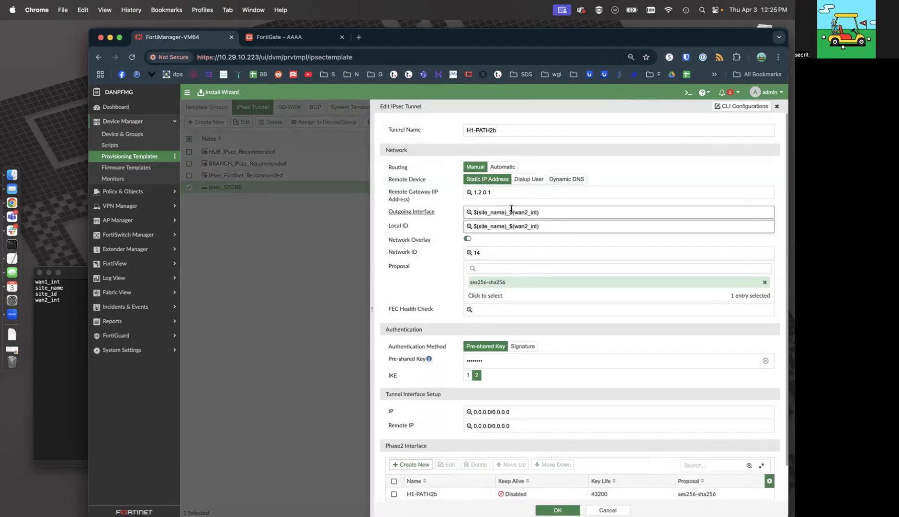
pyautogui.moveTo(508, 212); pyautogui.dragTo(408, 231)
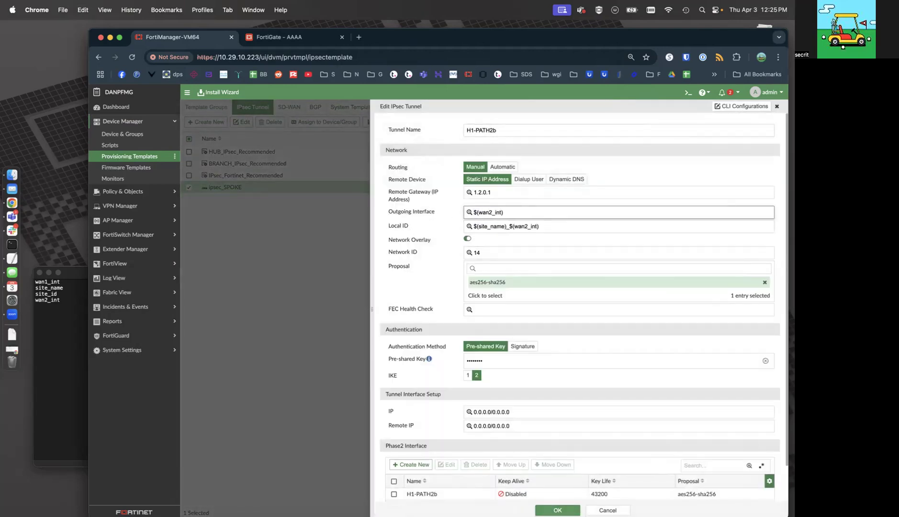
pyautogui.press('Return')
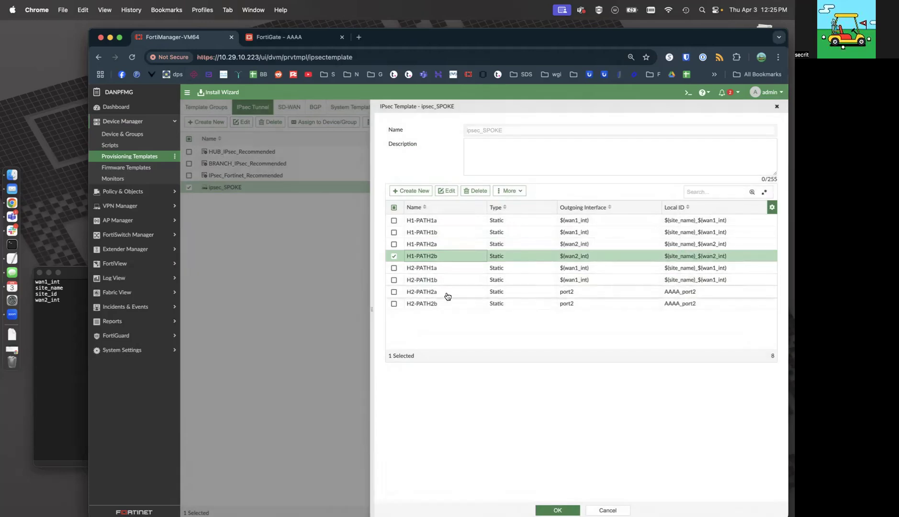
# - Set tunnel H2-PATH2a's outgoing interface to $(wan2_int) and local ID to $(site_name)_$(wan2_int), and save the tunnel
pyautogui.doubleClick(447, 293)
pyautogui.press('super+v')
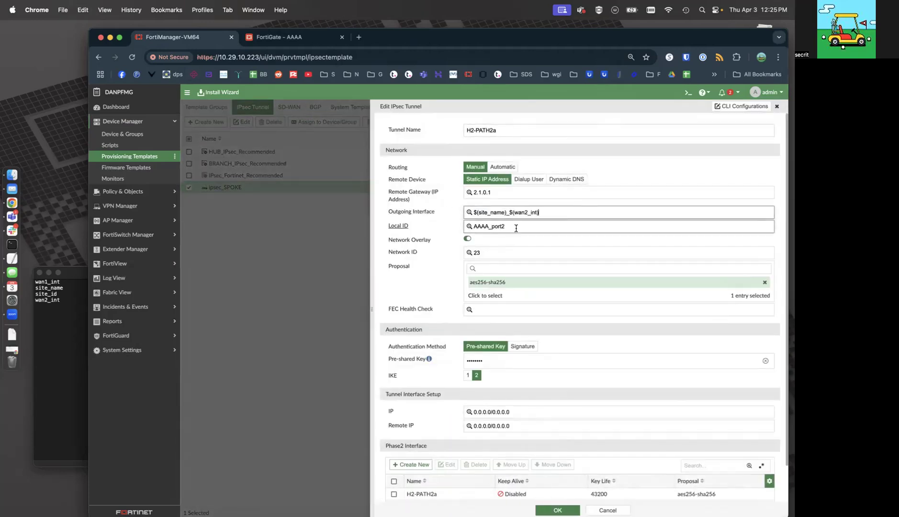
pyautogui.doubleClick(516, 228)
pyautogui.press('super+v')
pyautogui.moveTo(509, 211); pyautogui.dragTo(429, 214)
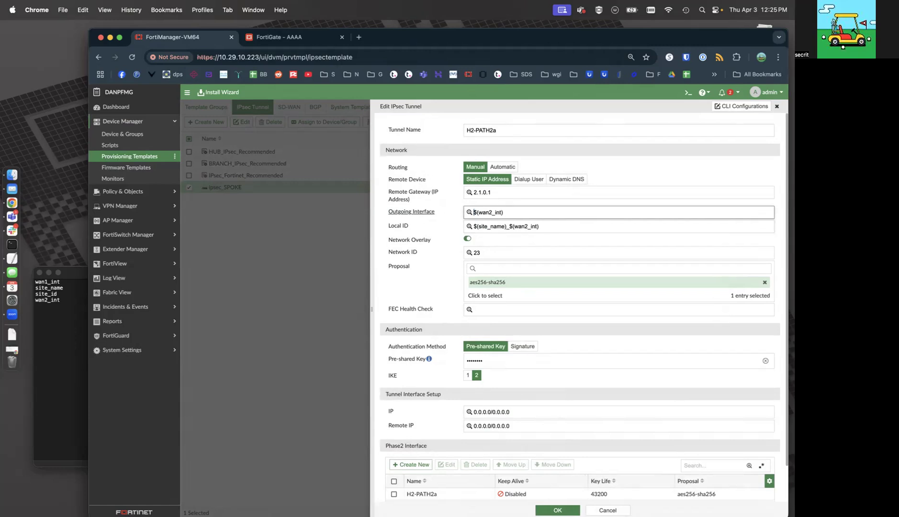
pyautogui.click(557, 510)
# - Set tunnel H2-PATH2b's outgoing interface to $(wan2_int) and local ID to $(site_name)_$(wan2_int), and save the tunnel
pyautogui.doubleClick(446, 307)
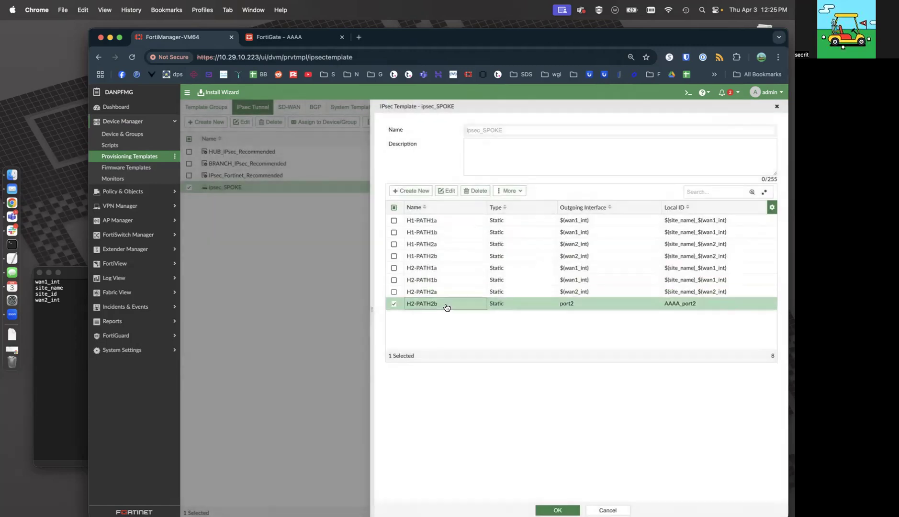
pyautogui.doubleClick(508, 226)
pyautogui.press('super+v')
pyautogui.moveTo(489, 212); pyautogui.dragTo(441, 212)
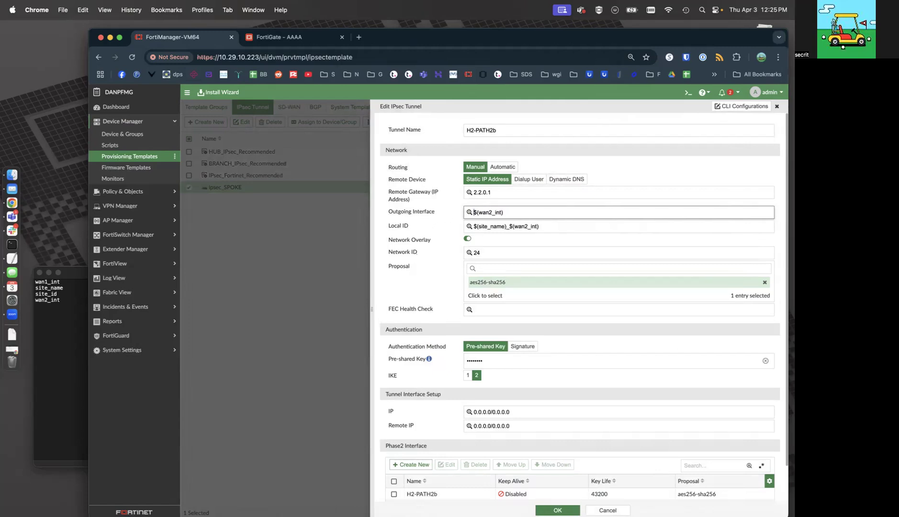
pyautogui.click(557, 510)
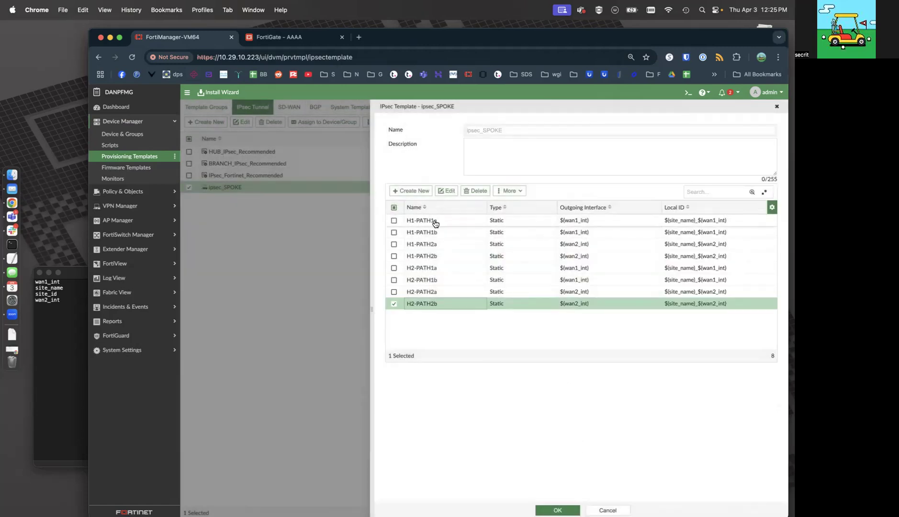
# - In tunnel H1-PATH1a's advanced options, set exchange-ip-addr4 to 10.254.99.$(site_id) and save the tunnel
pyautogui.click(434, 221)
pyautogui.doubleClick(435, 221)
pyautogui.scroll(-3, 495, 443)
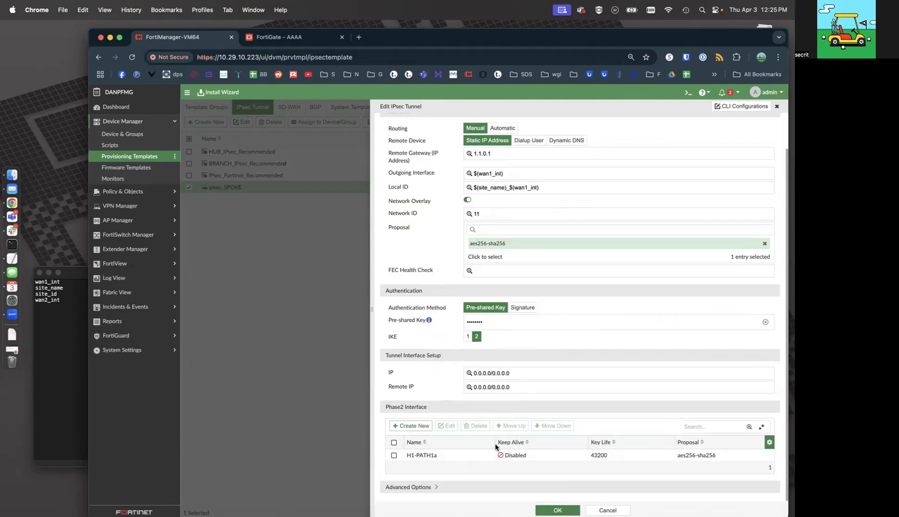
pyautogui.click(417, 486)
pyautogui.scroll(-10, 421, 479)
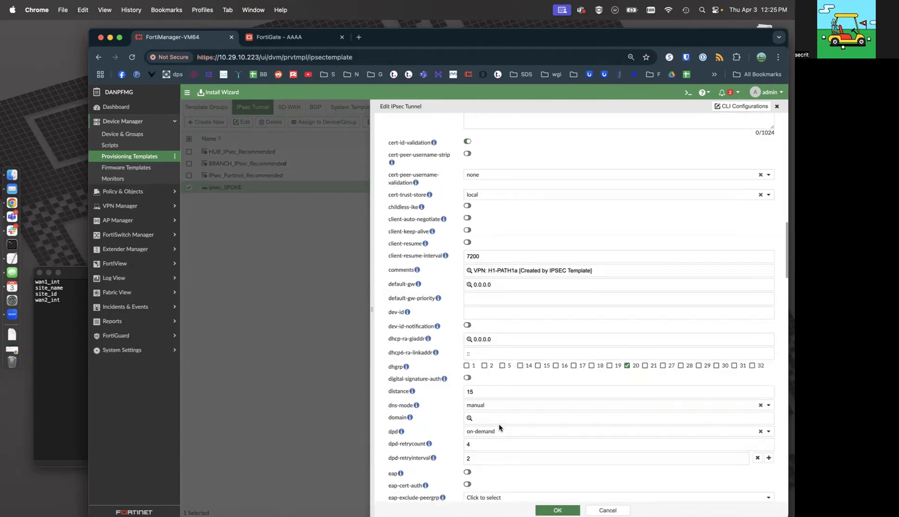
pyautogui.scroll(-6, 520, 274)
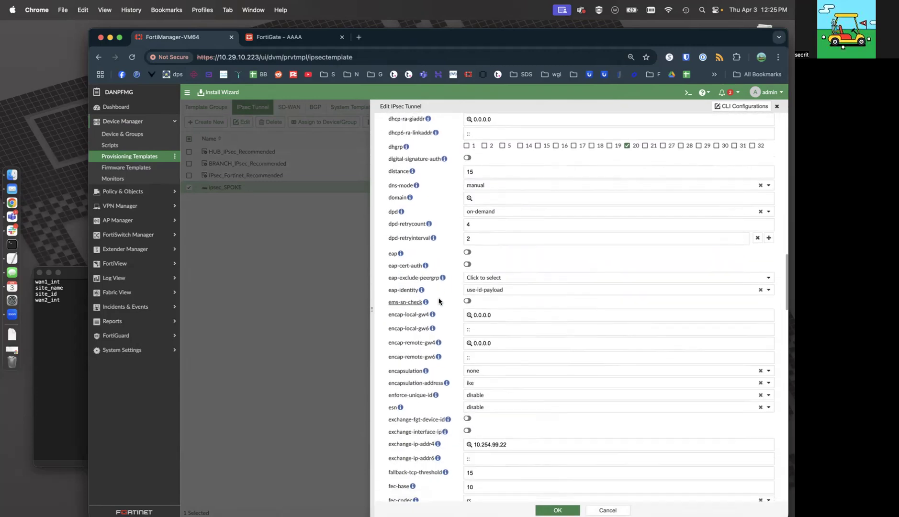
pyautogui.click(515, 395)
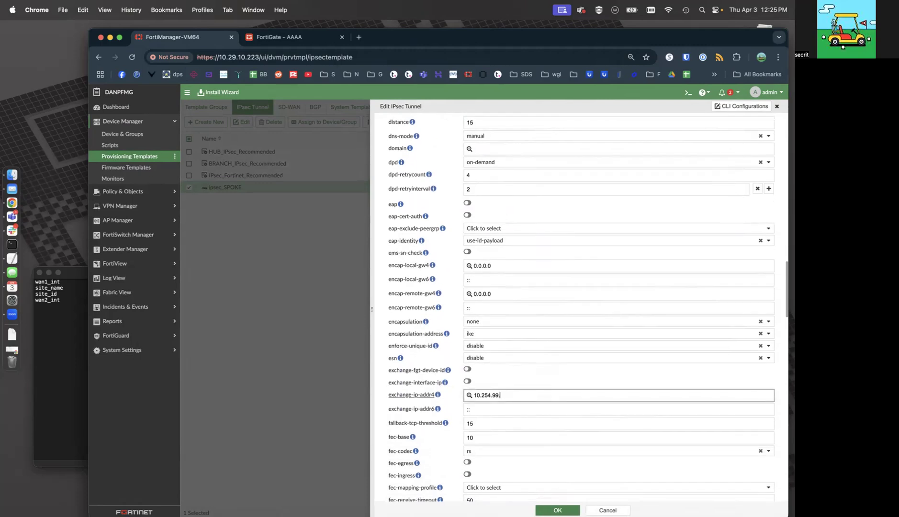
pyautogui.write('$sit')
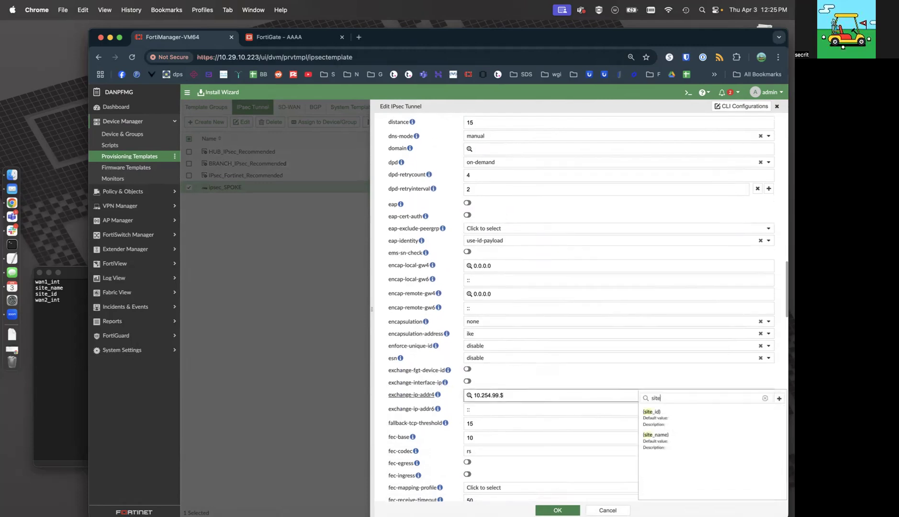
pyautogui.click(652, 412)
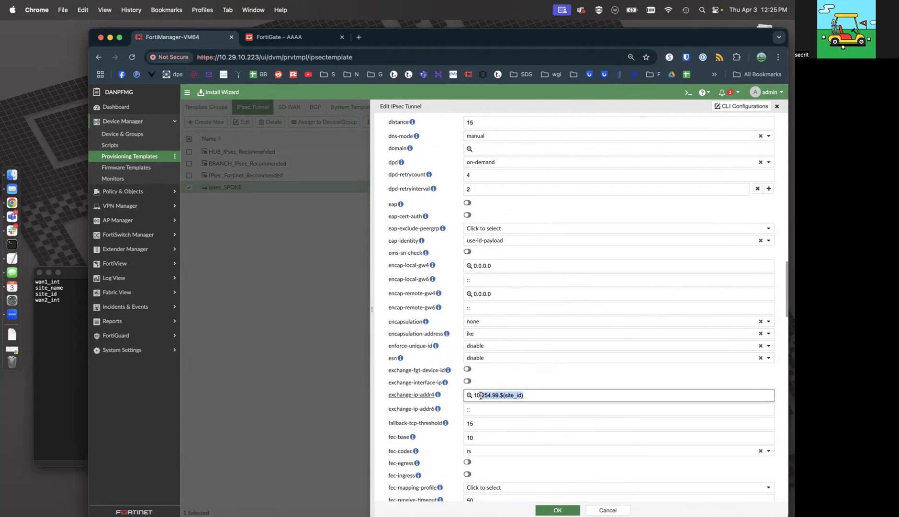
pyautogui.click(558, 510)
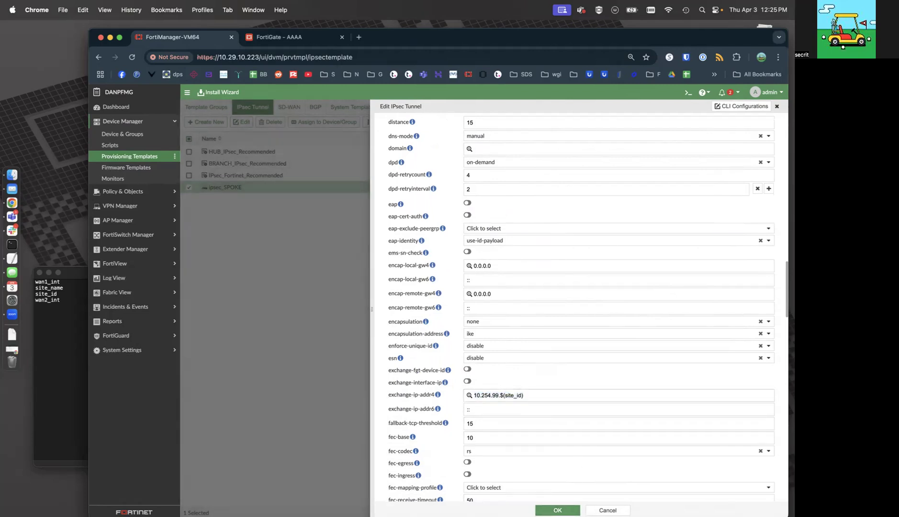
# - In tunnel H1-PATH1b's advanced options, set exchange-ip-addr4 to 10.254.99.$(site_id) and save the tunnel
pyautogui.doubleClick(443, 232)
pyautogui.scroll(-2, 426, 483)
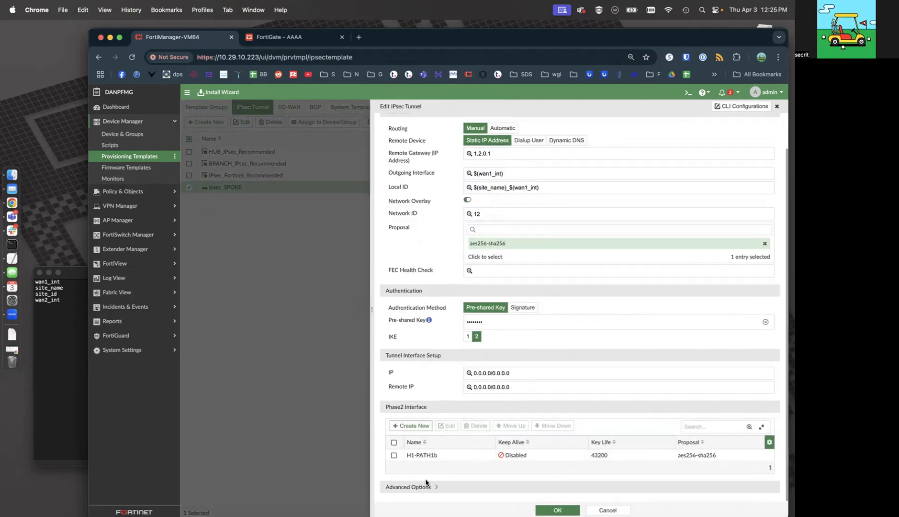
pyautogui.click(423, 486)
pyautogui.scroll(-15, 512, 282)
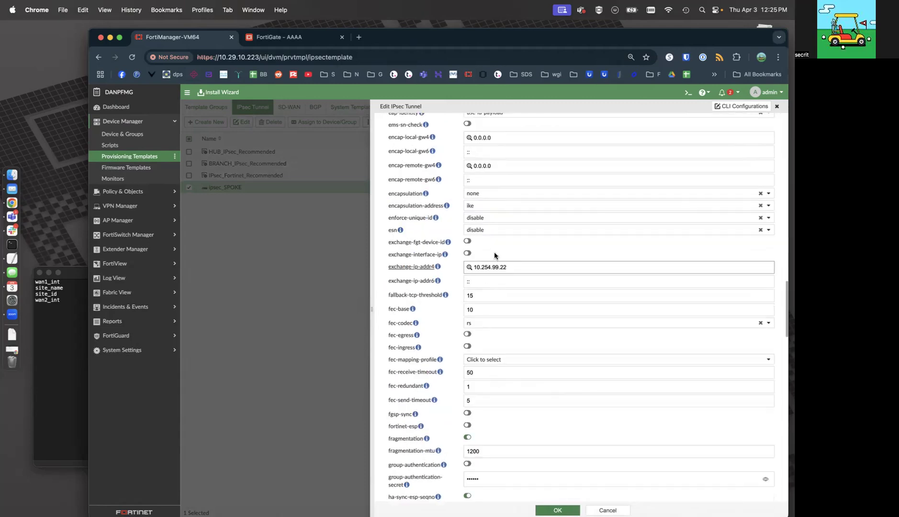
pyautogui.tripleClick(512, 282)
pyautogui.press('super+v')
pyautogui.click(556, 509)
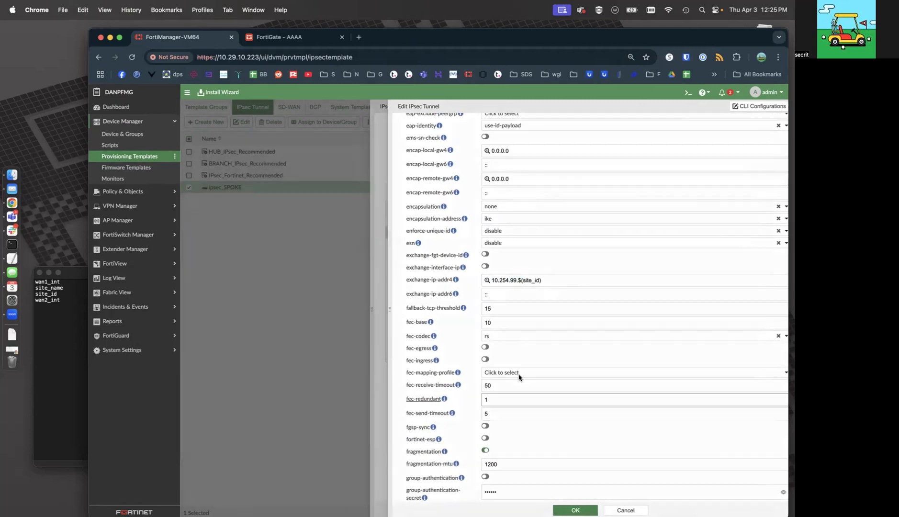
# - In tunnel H1-PATH2a's advanced options, set exchange-ip-addr4 to 10.254.99.$(site_id) and save the tunnel
pyautogui.doubleClick(445, 243)
pyautogui.scroll(-1, 448, 415)
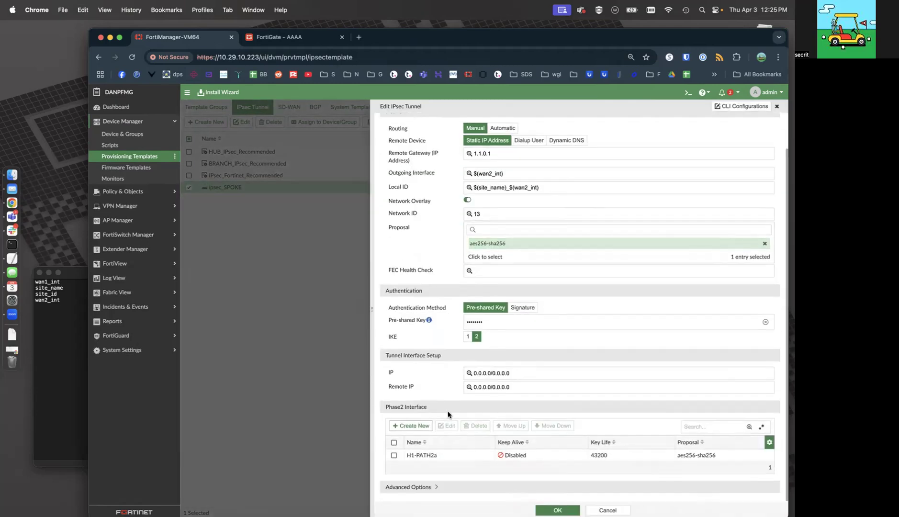
pyautogui.click(438, 456)
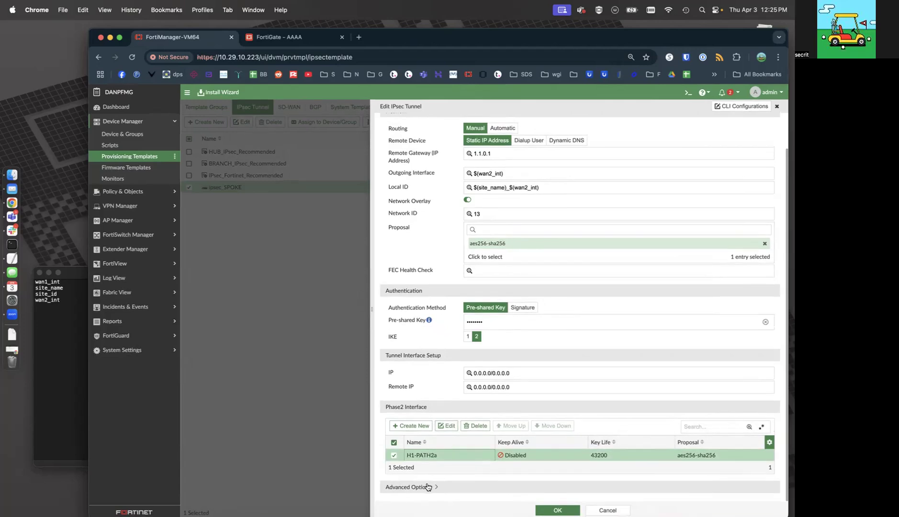
pyautogui.scroll(-15, 506, 355)
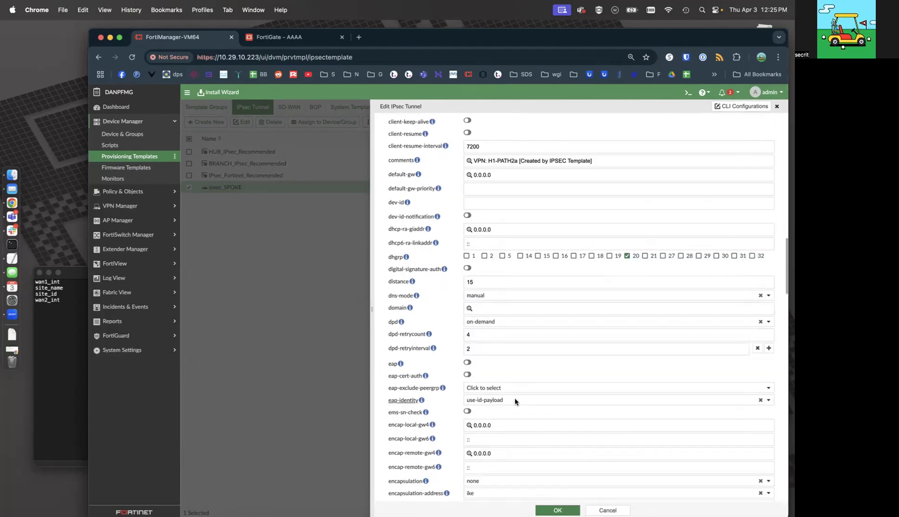
pyautogui.scroll(-2, 518, 409)
pyautogui.click(433, 424)
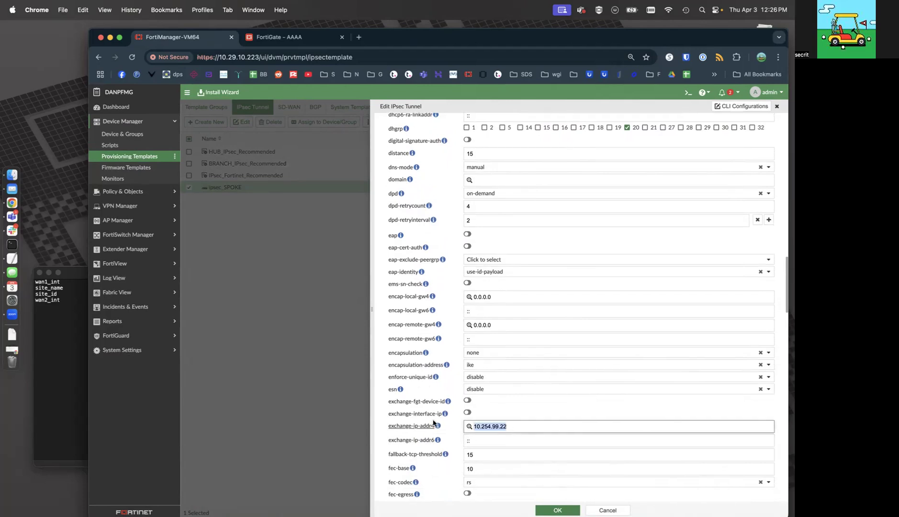
pyautogui.click(557, 509)
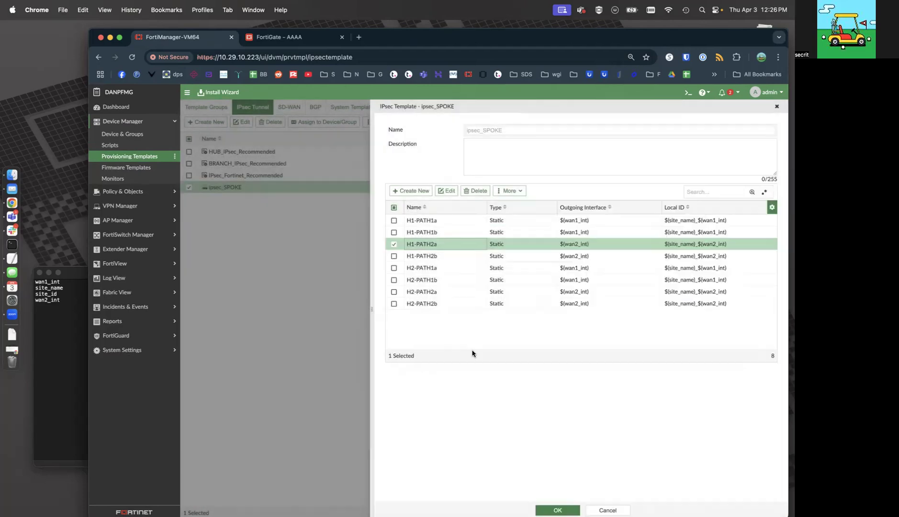
# - In tunnel H1-PATH2b's advanced options, set exchange-ip-addr4 to 10.254.99.$(site_id) and save the tunnel
pyautogui.doubleClick(420, 255)
pyautogui.scroll(-2, 423, 468)
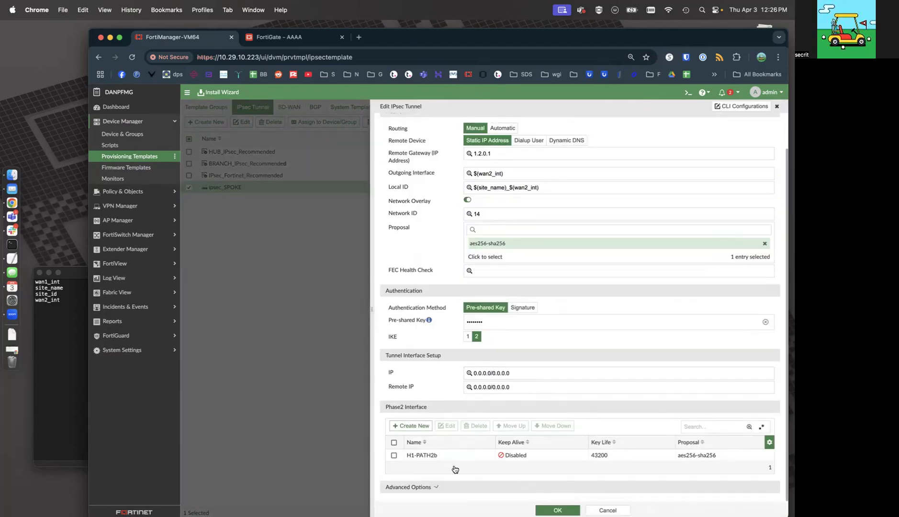
pyautogui.scroll(-20, 479, 431)
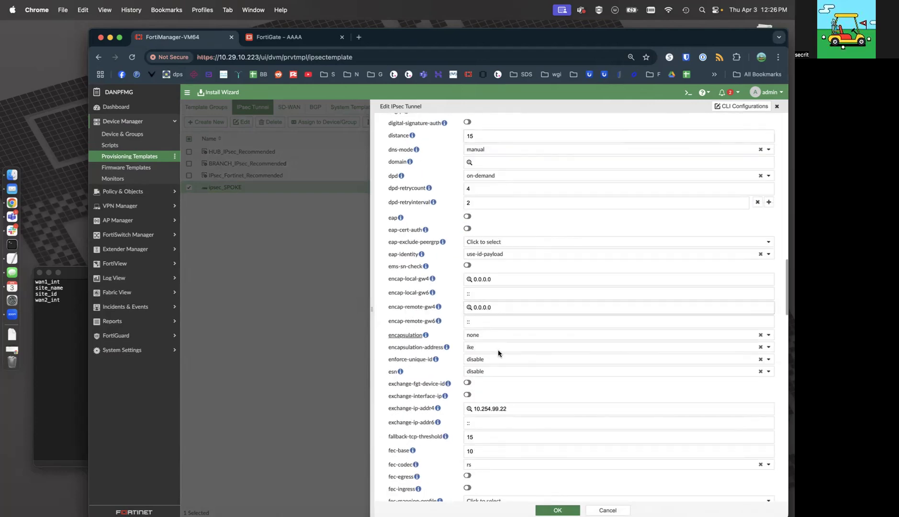
pyautogui.click(558, 510)
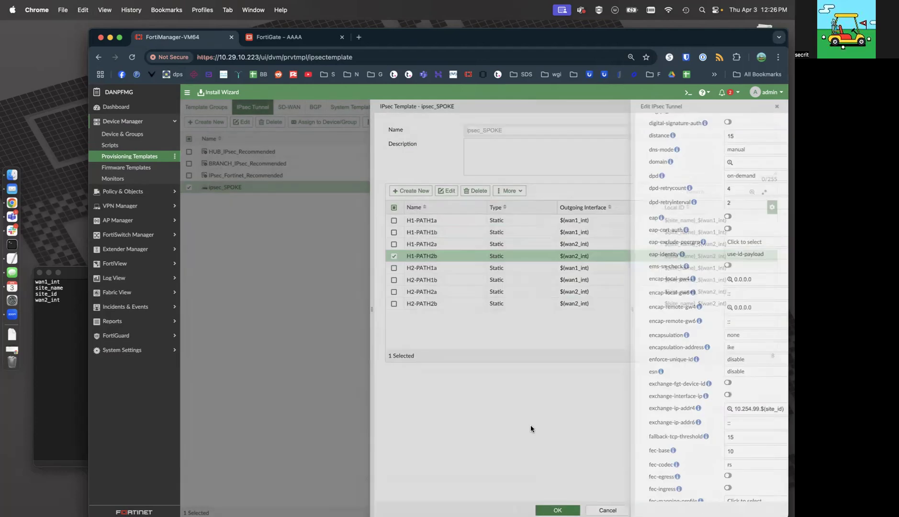
# - In tunnel H2-PATH1a's advanced options, set exchange-ip-addr4 to 10.254.99.$(site_id) and save the tunnel
pyautogui.doubleClick(434, 267)
pyautogui.scroll(-2, 496, 384)
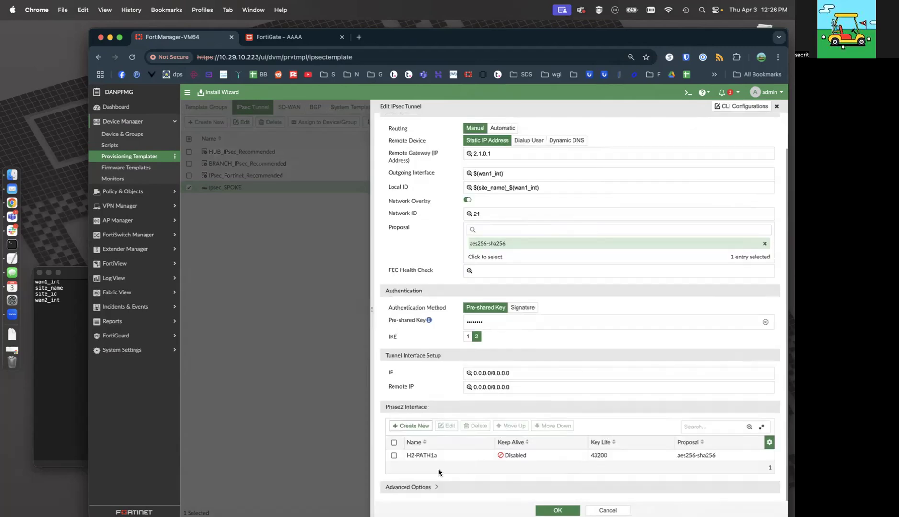
pyautogui.scroll(-15, 494, 366)
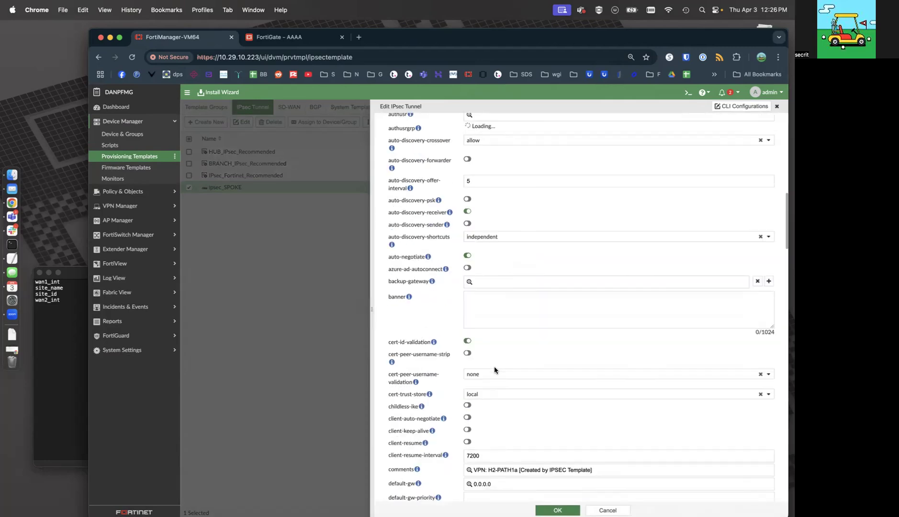
pyautogui.scroll(-7, 508, 370)
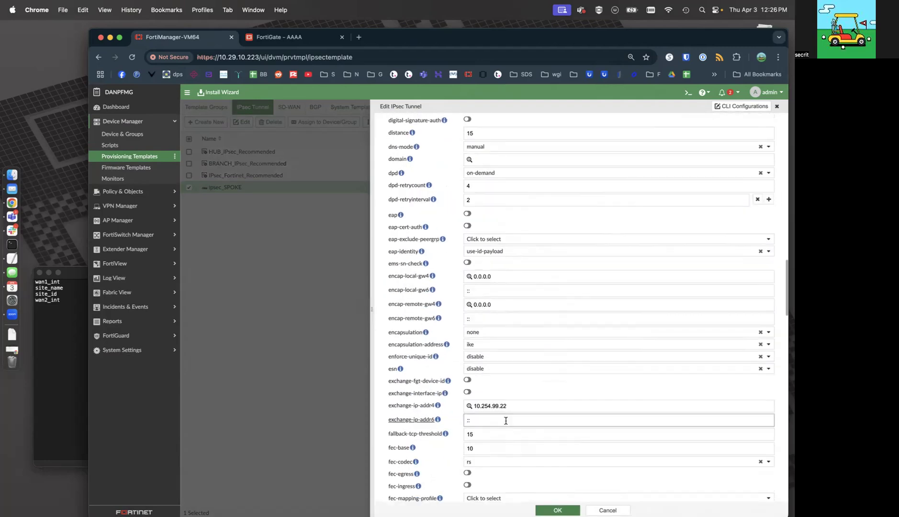
pyautogui.click(515, 407)
pyautogui.write('10.254.99.$(site_id)')
pyautogui.click(557, 510)
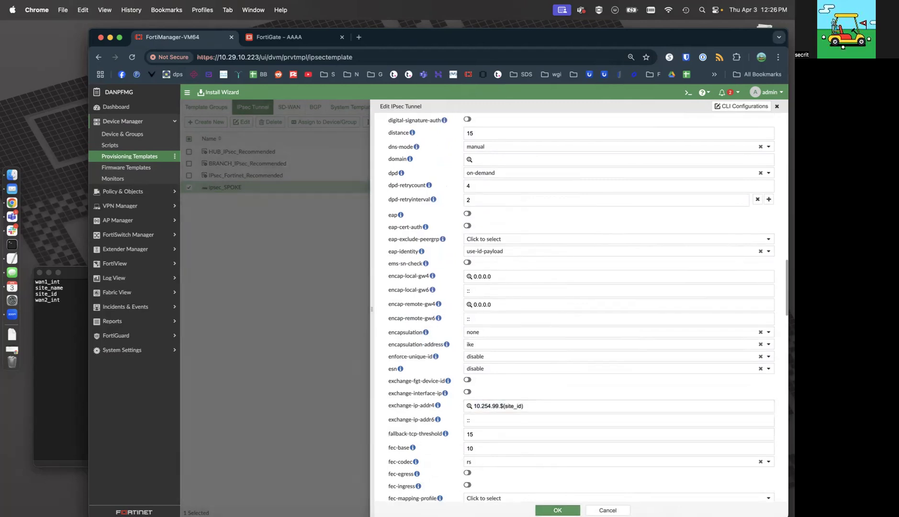
# - In tunnel H2-PATH1b's advanced options, set exchange-ip-addr4 to 10.254.99.$(site_id) and save the tunnel
pyautogui.doubleClick(434, 283)
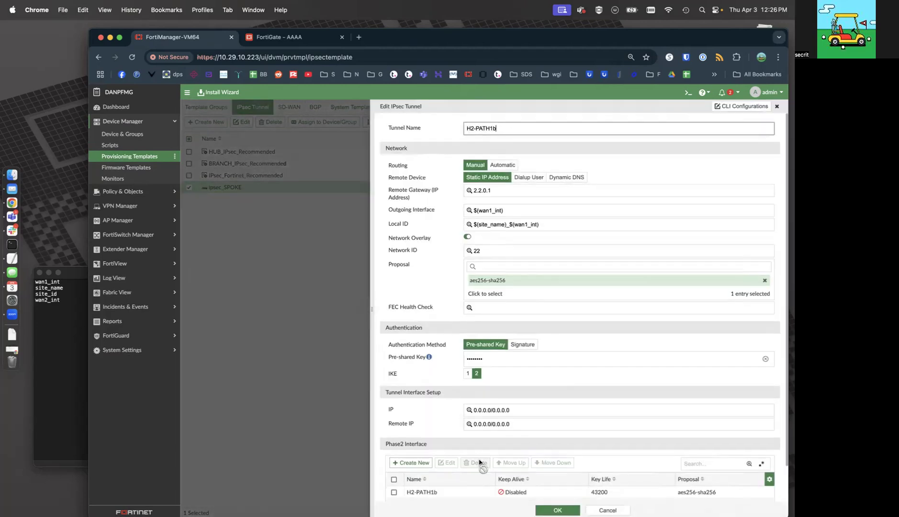
pyautogui.scroll(-2, 434, 483)
pyautogui.click(435, 487)
pyautogui.scroll(-20, 525, 396)
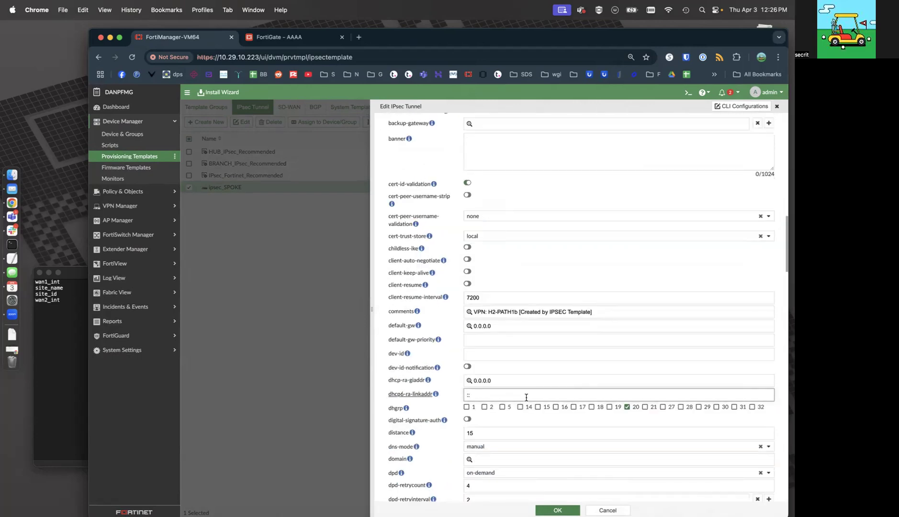
pyautogui.doubleClick(493, 197)
pyautogui.write('10.254.99.$(site_id)')
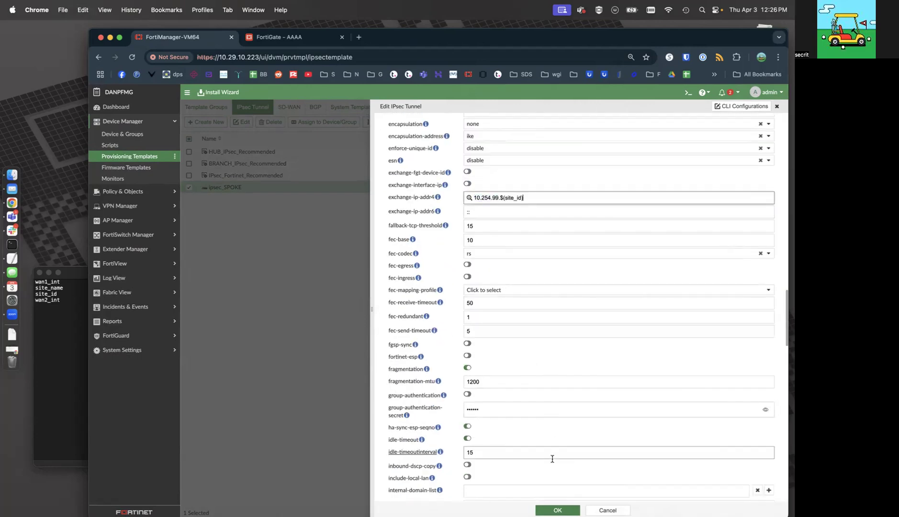
pyautogui.click(557, 510)
# - In tunnel H2-PATH2a's advanced options, set exchange-ip-addr4 to 10.254.99.$(site_id) and save the tunnel
pyautogui.doubleClick(439, 298)
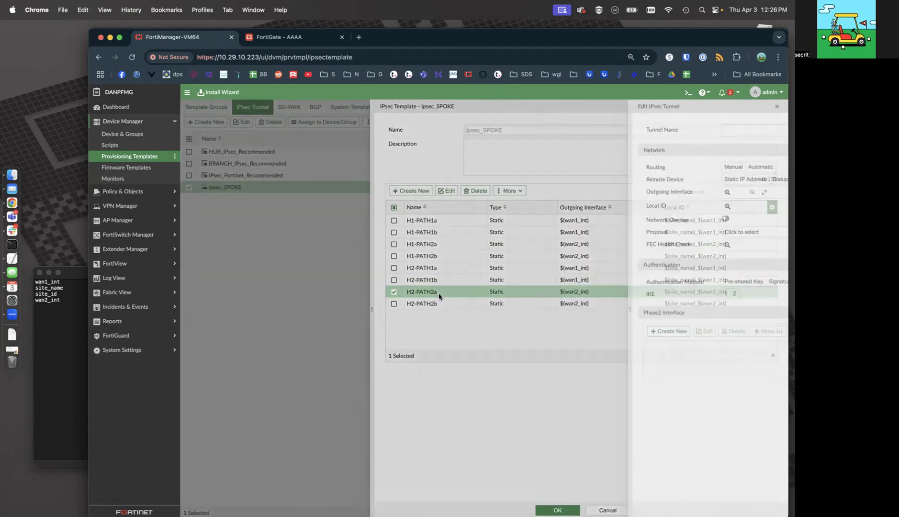
pyautogui.scroll(-2, 417, 477)
pyautogui.click(413, 487)
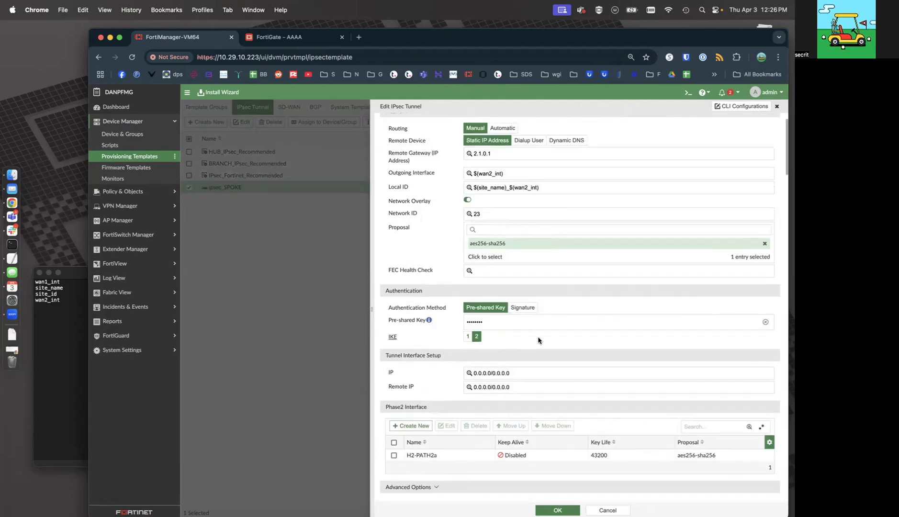
pyautogui.scroll(-20, 536, 339)
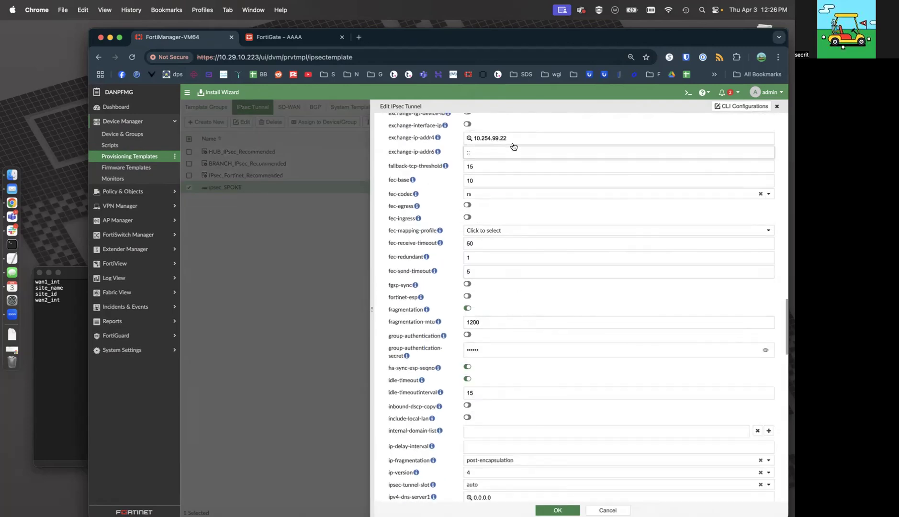
pyautogui.doubleClick(491, 138)
pyautogui.write('10.254.99.$(site_id)')
pyautogui.click(558, 510)
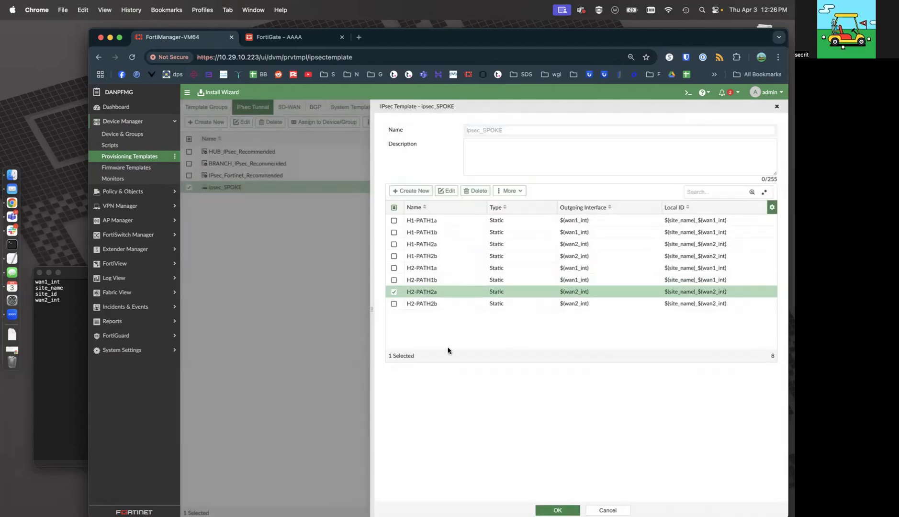
# - In tunnel H2-PATH2b's advanced options, set exchange-ip-addr4 to 10.254.99.$(site_id), then save the tunnel and the ipsec_SPOKE template
pyautogui.doubleClick(426, 302)
pyautogui.scroll(-2, 550, 344)
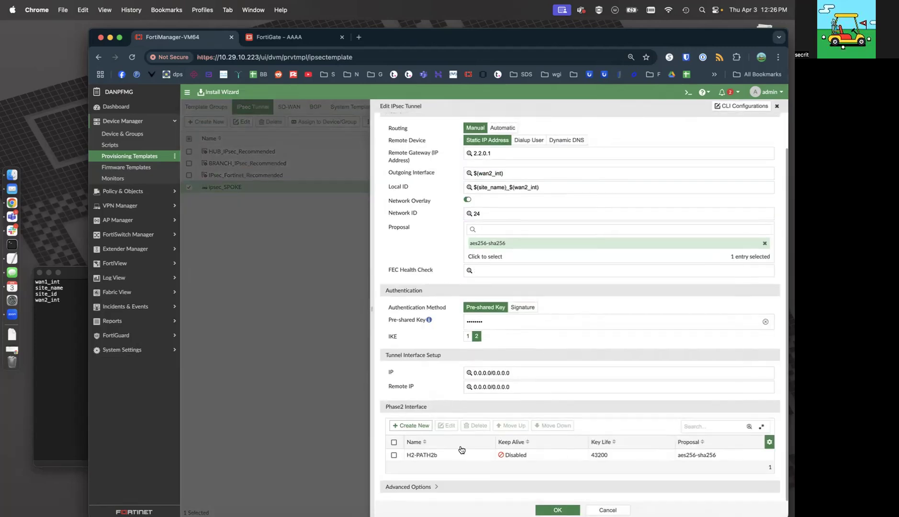
pyautogui.click(428, 487)
pyautogui.scroll(-5, 522, 369)
pyautogui.scroll(-15, 523, 362)
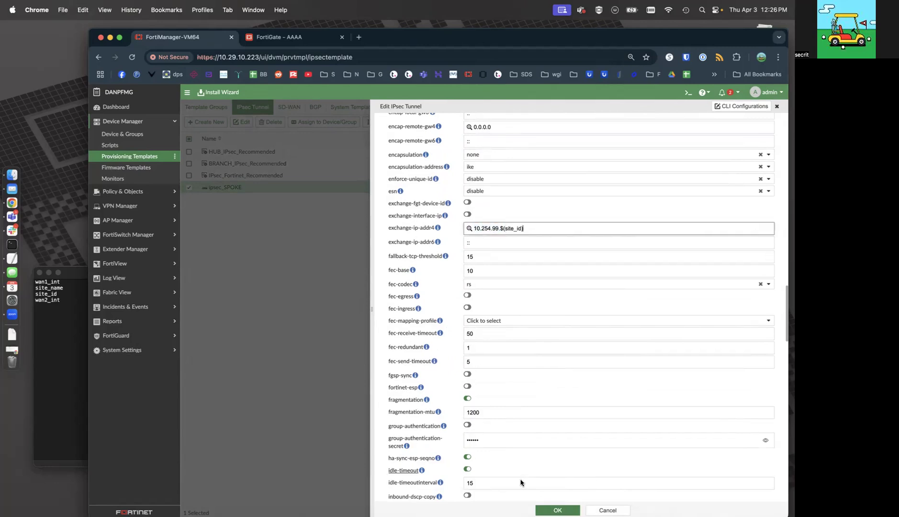
pyautogui.click(558, 510)
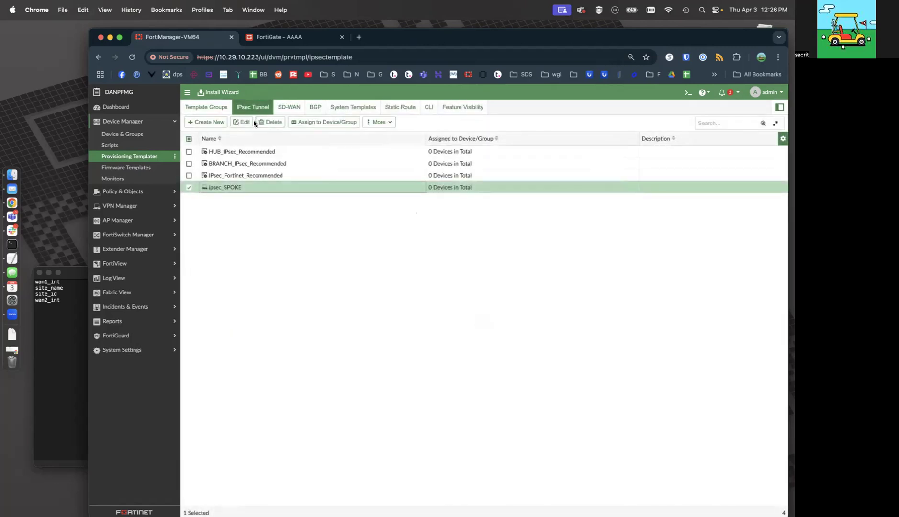
# - Open the sdwan_SPOKE SD-WAN template and add wan1_gw and wan2_gw to the variable list in the TextEdit note
pyautogui.click(289, 108)
pyautogui.doubleClick(237, 186)
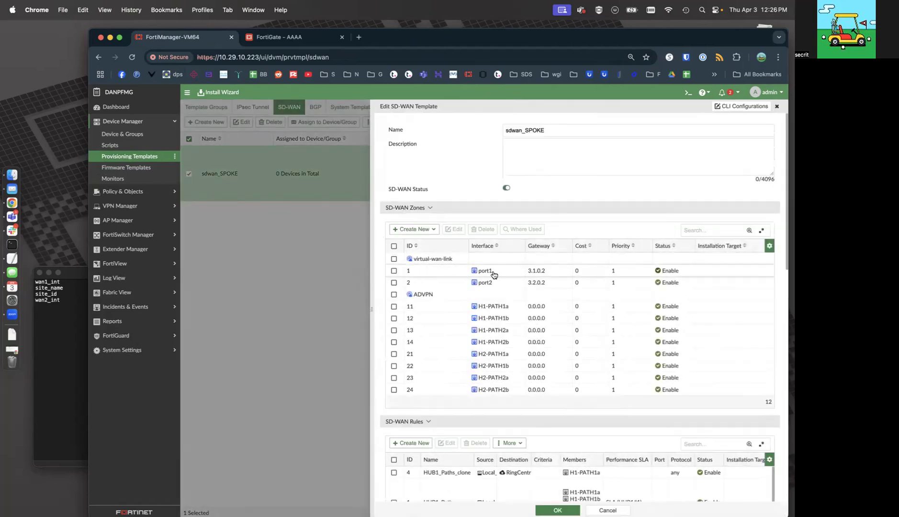
pyautogui.click(49, 324)
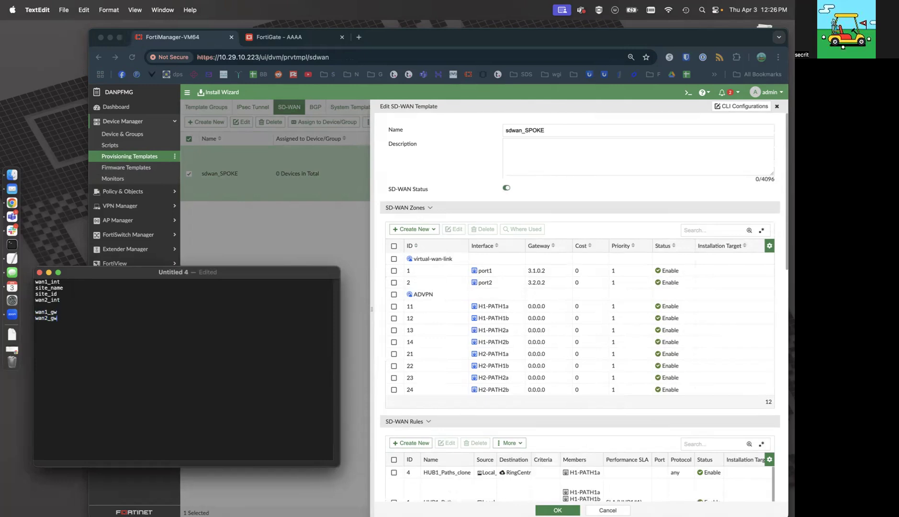
# - Review the sdwan_SPOKE template's SD-WAN rules, performance SLAs, neighbors and duplication settings for site-specific values, and close it without saving
pyautogui.click(732, 366)
pyautogui.scroll(-5, 519, 307)
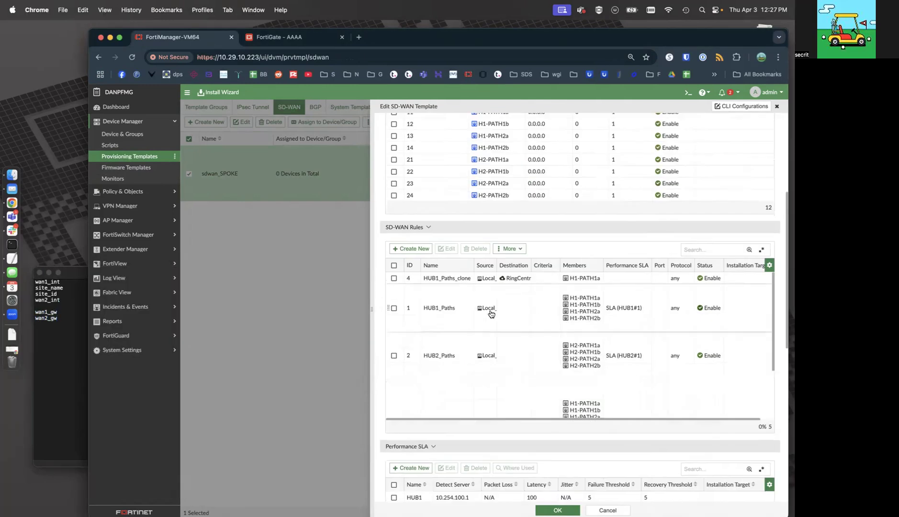
pyautogui.moveTo(496, 263); pyautogui.dragTo(507, 264)
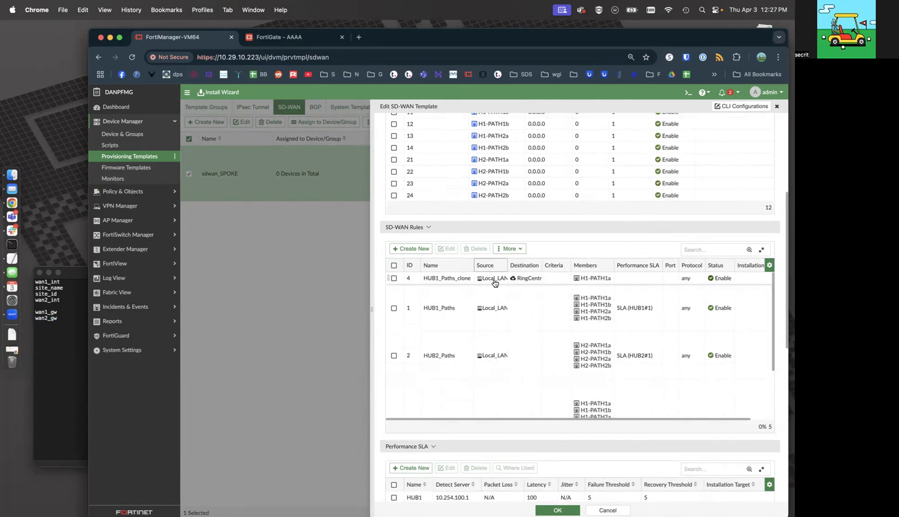
pyautogui.scroll(-5, 495, 297)
pyautogui.scroll(-4, 483, 427)
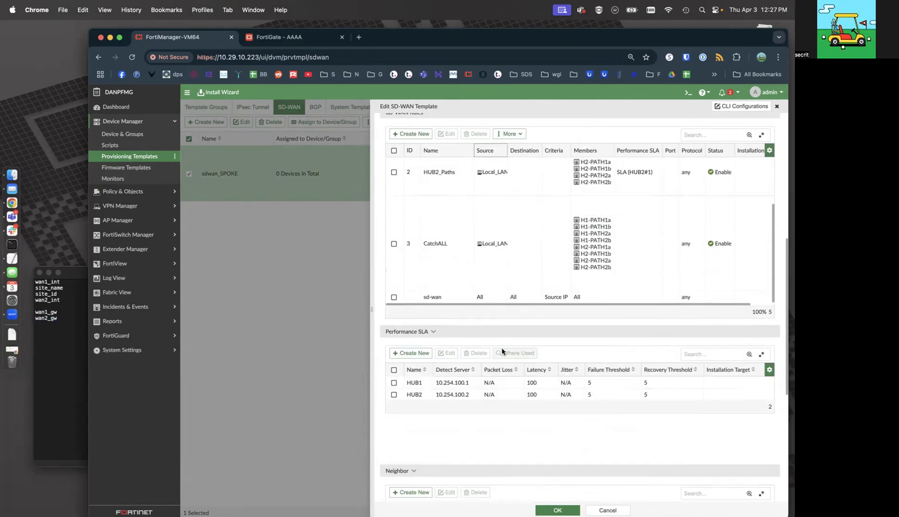
pyautogui.scroll(-4, 490, 413)
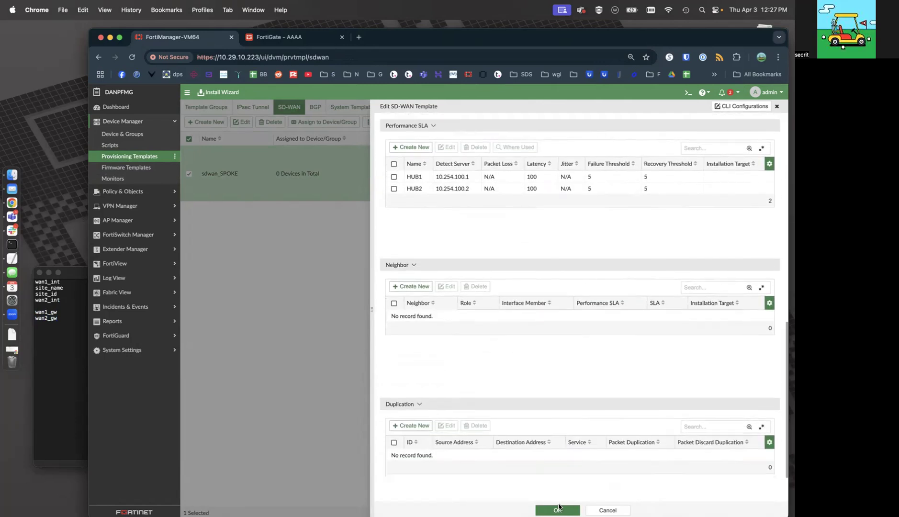
pyautogui.scroll(15, 577, 451)
pyautogui.click(606, 508)
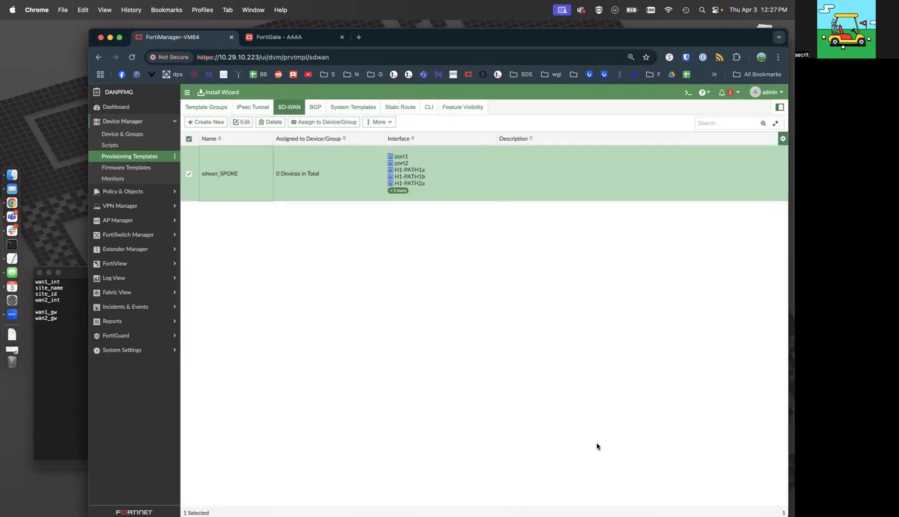
# - Create a metadata variable named wan1_gw without a default value, with the change note "sdf"
pyautogui.click(123, 191)
pyautogui.click(133, 220)
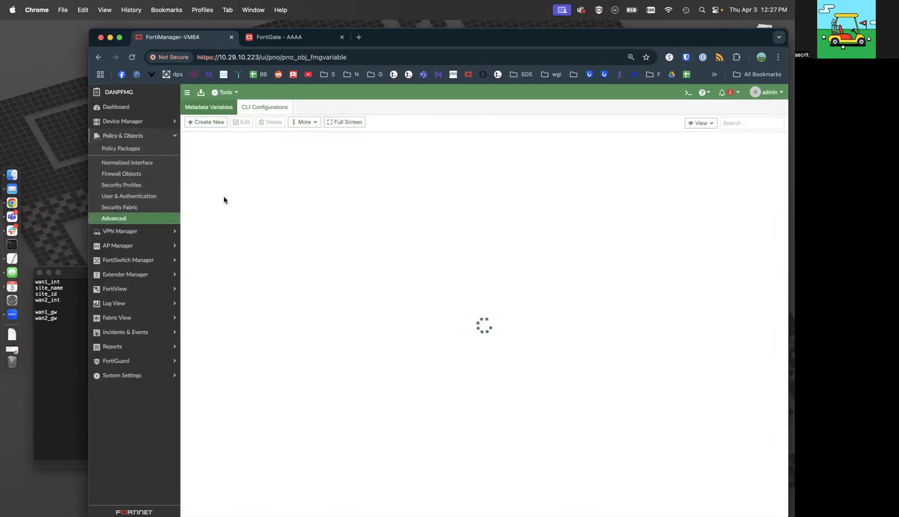
pyautogui.click(207, 121)
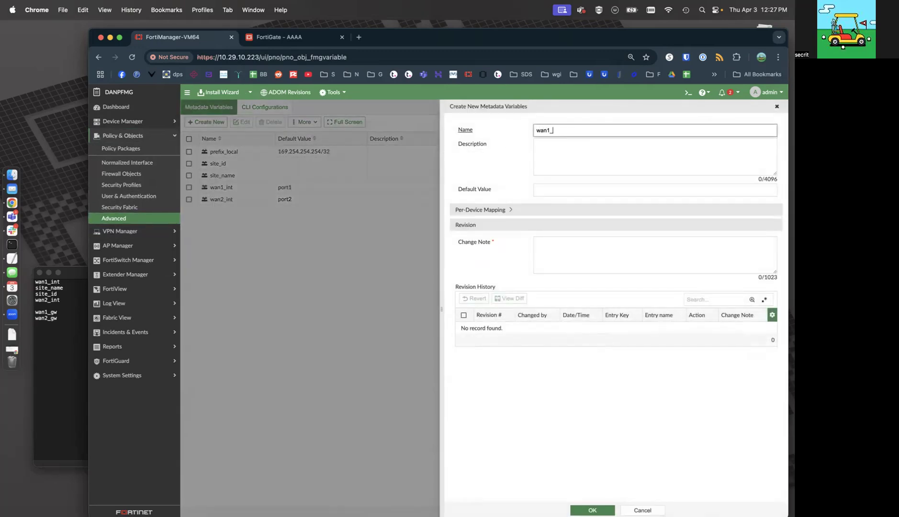
pyautogui.click(608, 191)
pyautogui.click(593, 245)
pyautogui.write('sdf')
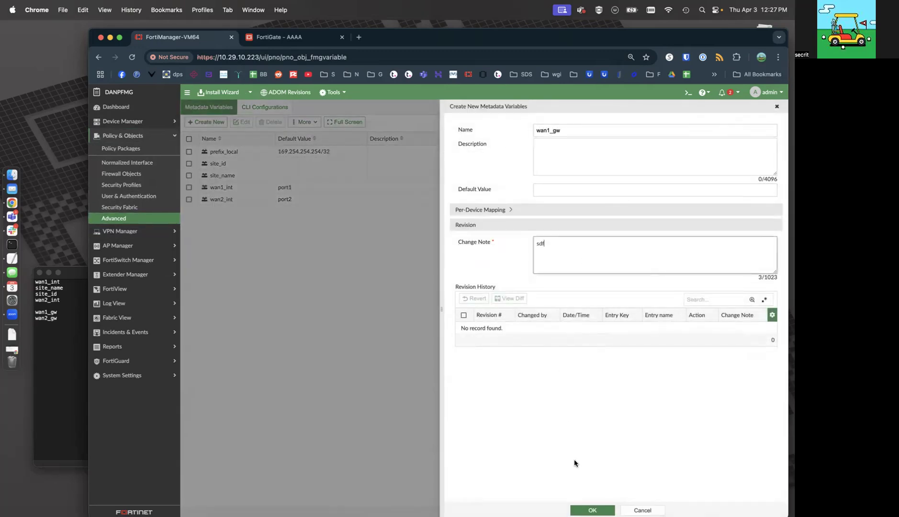
pyautogui.click(583, 506)
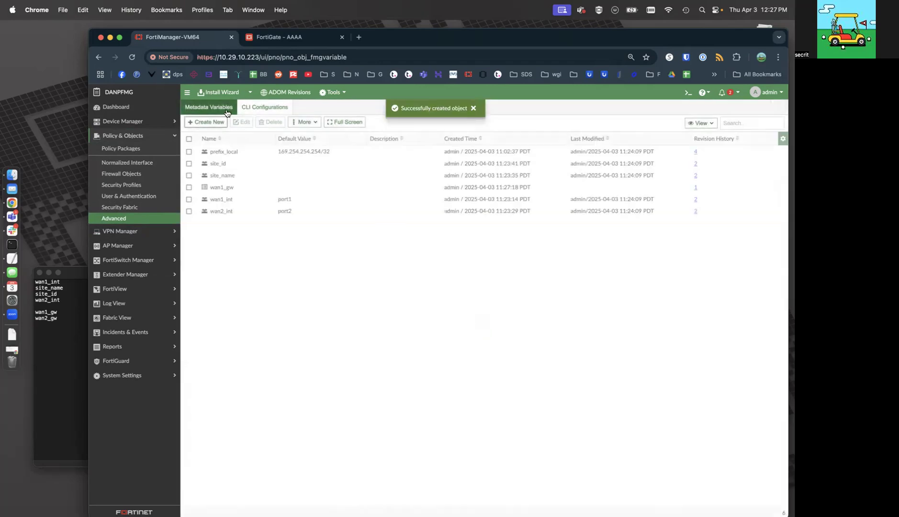
# - Create a metadata variable named wan2_gw, and map device AAAA's wan1_gw to 3.1.0.2 and wan2_gw to 3.2.0.2
pyautogui.click(205, 122)
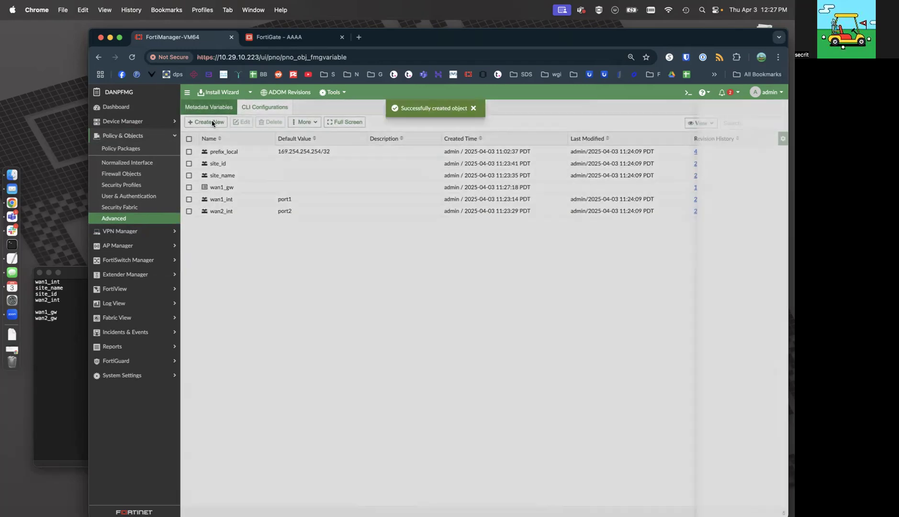
pyautogui.write('wan2_gw')
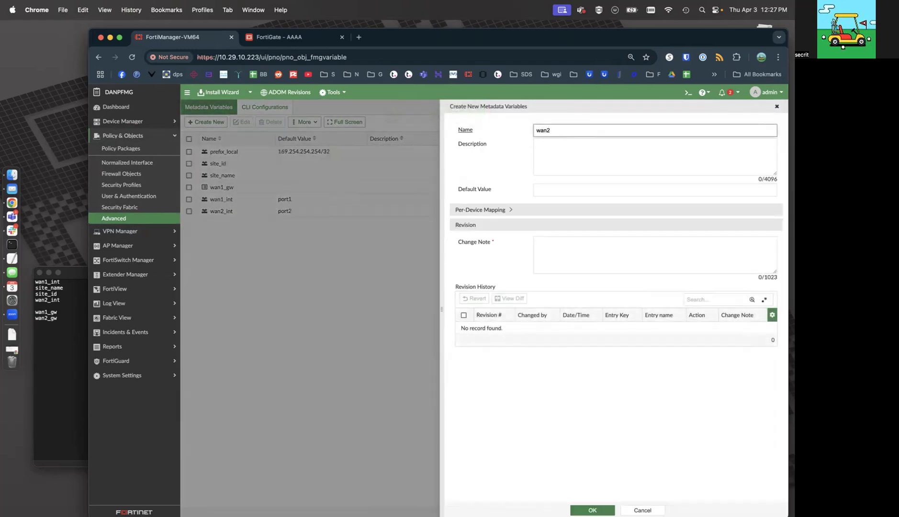
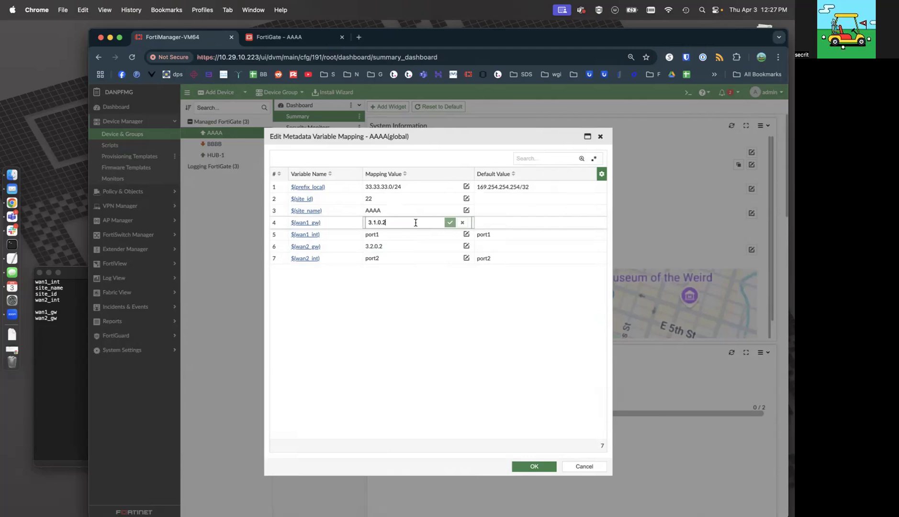
pyautogui.click(449, 223)
pyautogui.click(518, 466)
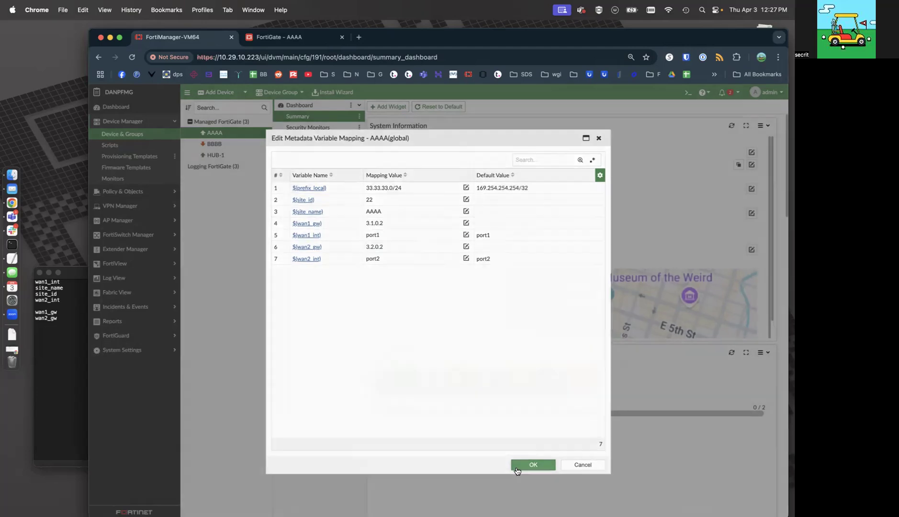
# - Set the Local_LAN firewall address's IP/Netmask to $(prefix_local) and save it with the change note "sdf"
pyautogui.click(133, 194)
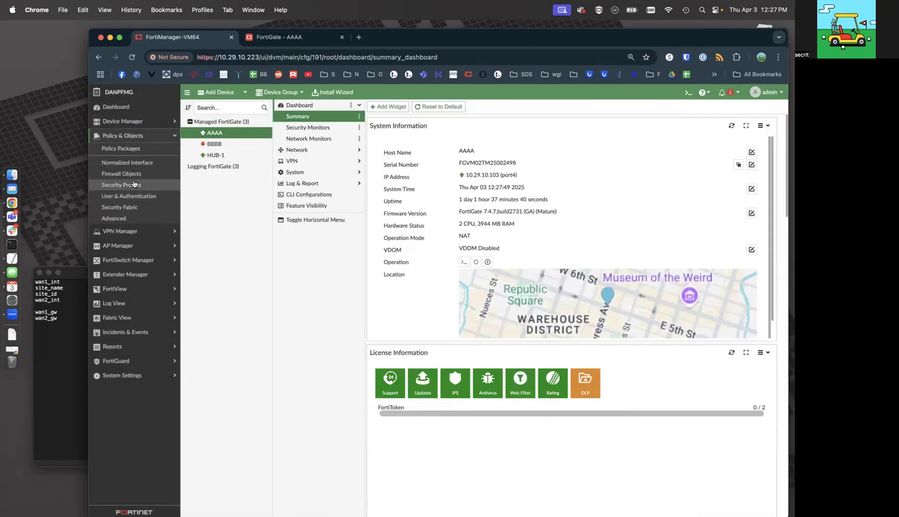
pyautogui.click(136, 175)
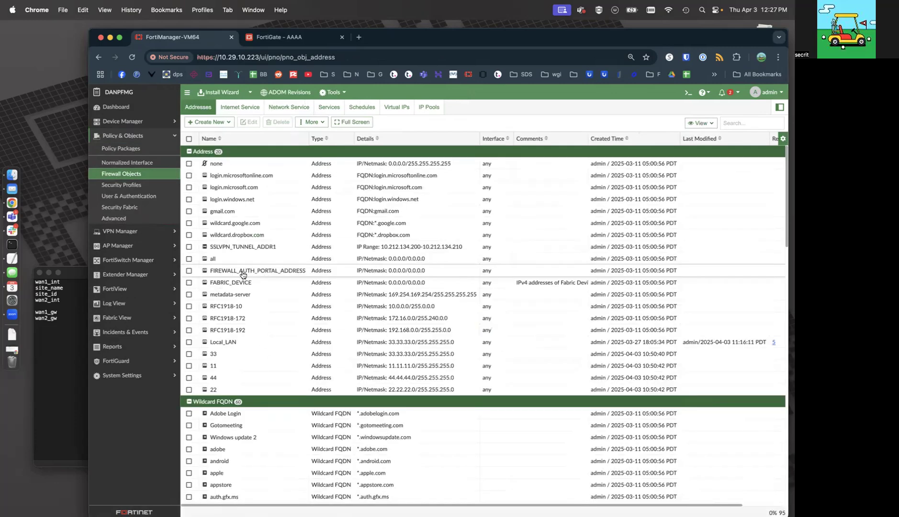
pyautogui.doubleClick(236, 338)
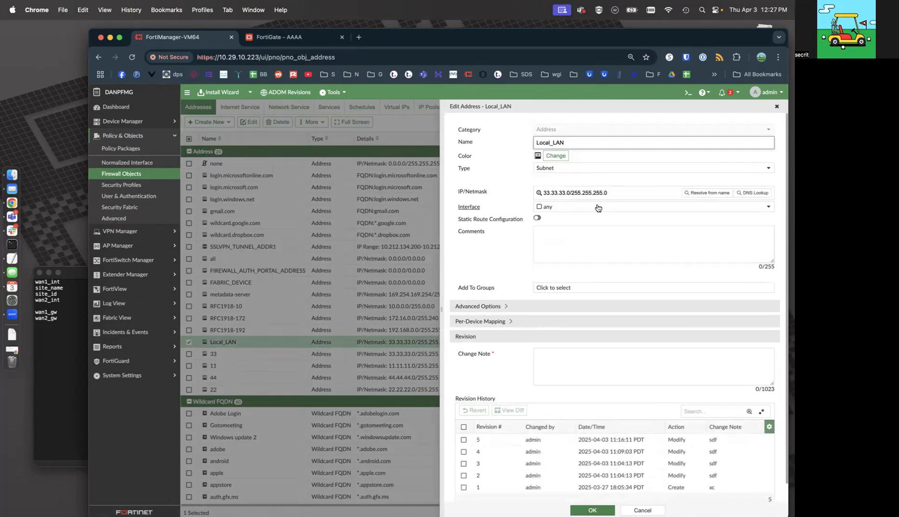
pyautogui.tripleClick(616, 191)
pyautogui.write('$pre')
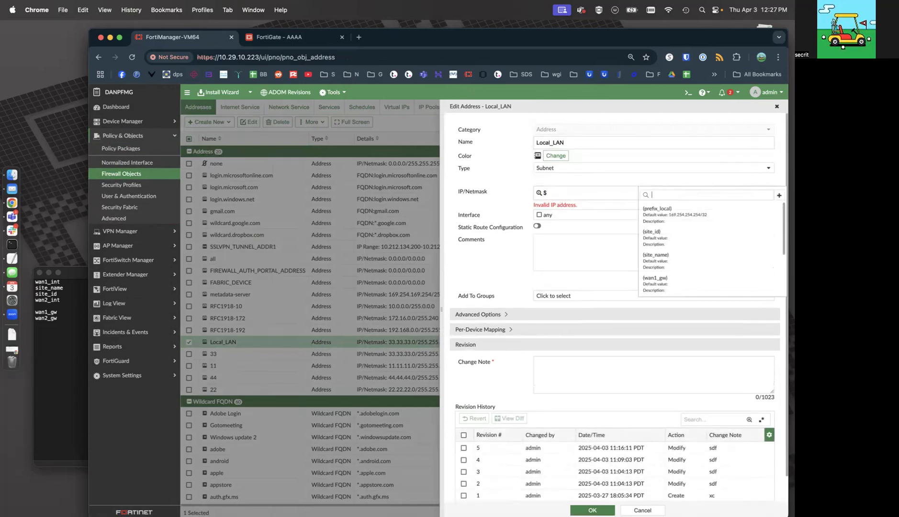
pyautogui.click(656, 211)
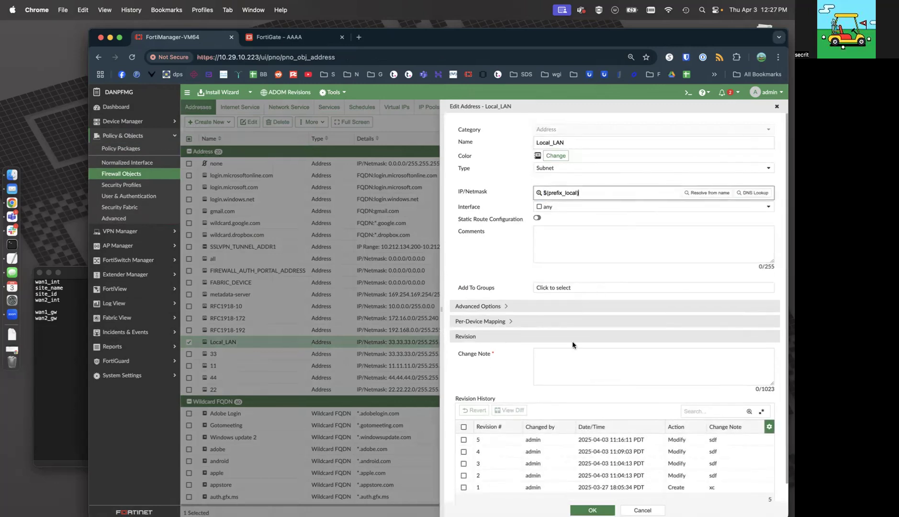
pyautogui.click(592, 510)
pyautogui.click(409, 178)
pyautogui.write('sdf')
pyautogui.click(538, 471)
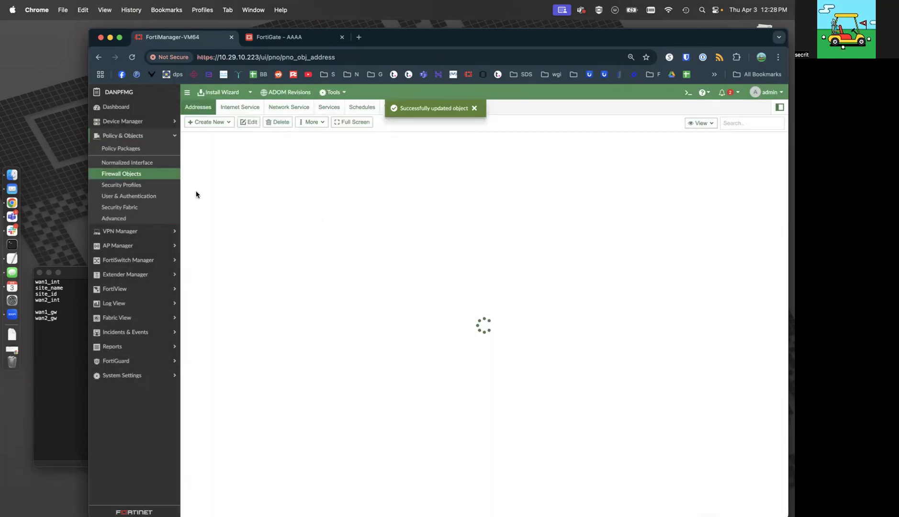
# - Check device AAAA's metadata variable mapping and close it without changes
pyautogui.click(131, 122)
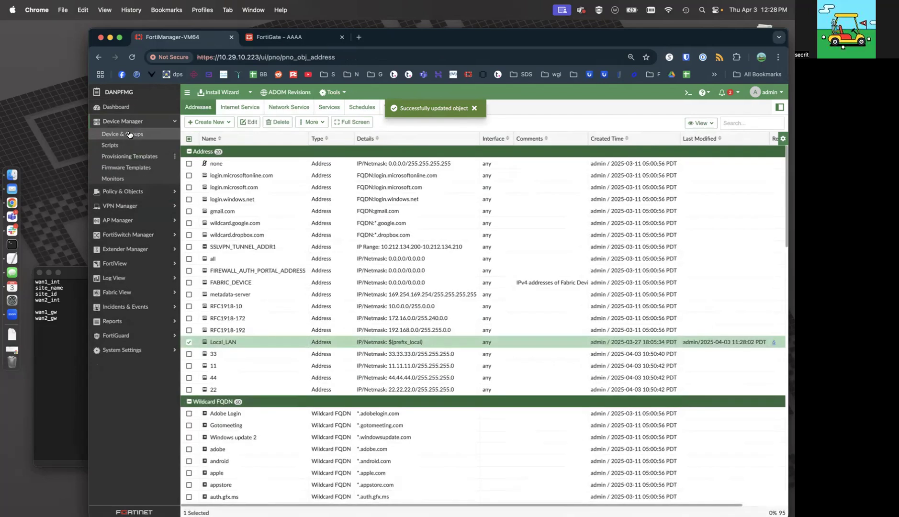
pyautogui.rightClick(210, 133)
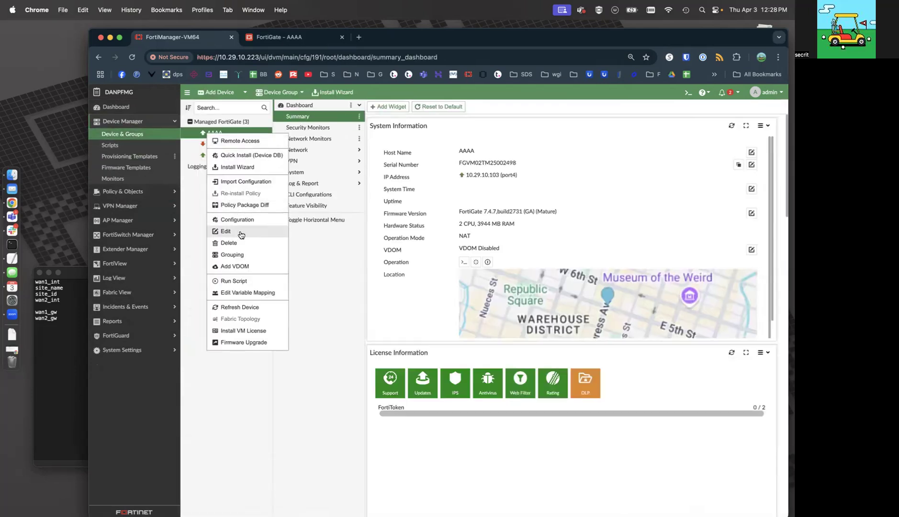
pyautogui.click(248, 292)
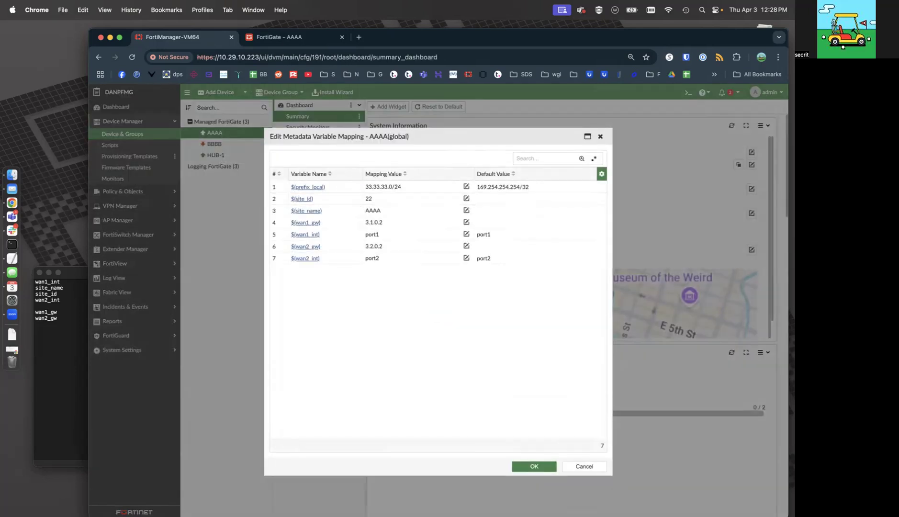
pyautogui.click(588, 467)
# - In the sdwan_SPOKE template, set SD-WAN member 1's interface to $(wan1_int) and its gateway IP to $(wan1_gw)
pyautogui.click(160, 157)
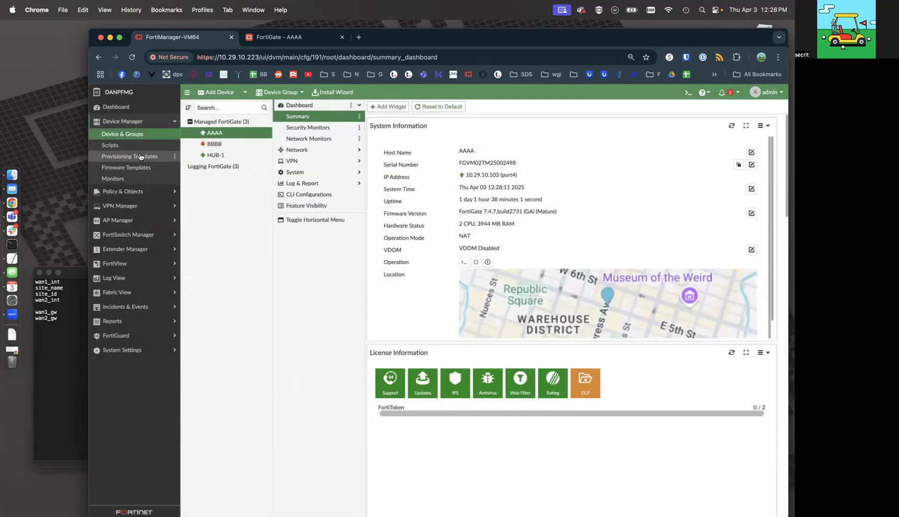
pyautogui.doubleClick(244, 183)
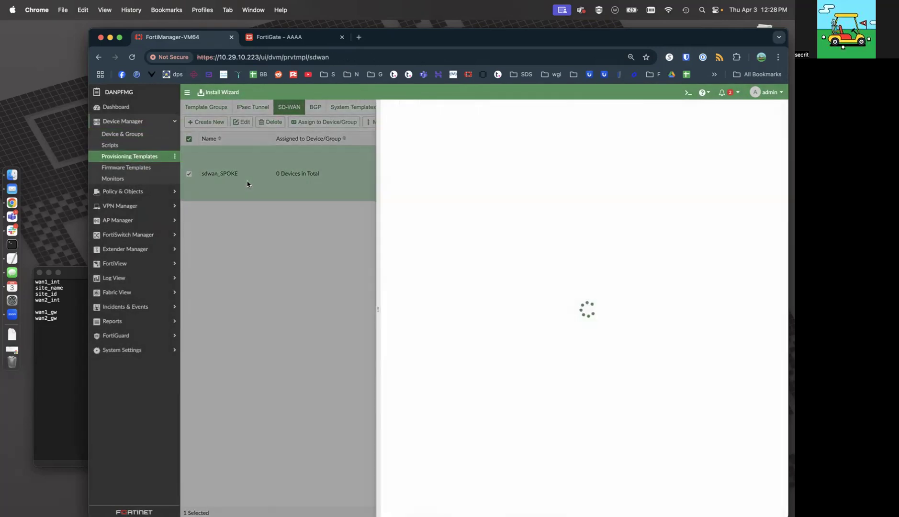
pyautogui.click(503, 275)
pyautogui.doubleClick(503, 276)
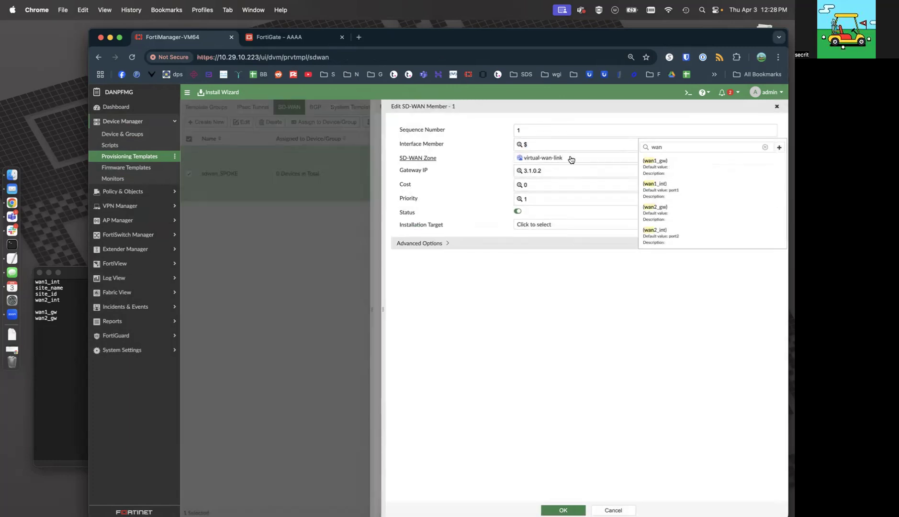
pyautogui.click(665, 184)
pyautogui.click(556, 170)
pyautogui.moveTo(540, 170); pyautogui.dragTo(474, 169)
pyautogui.write('$(wan1_int')
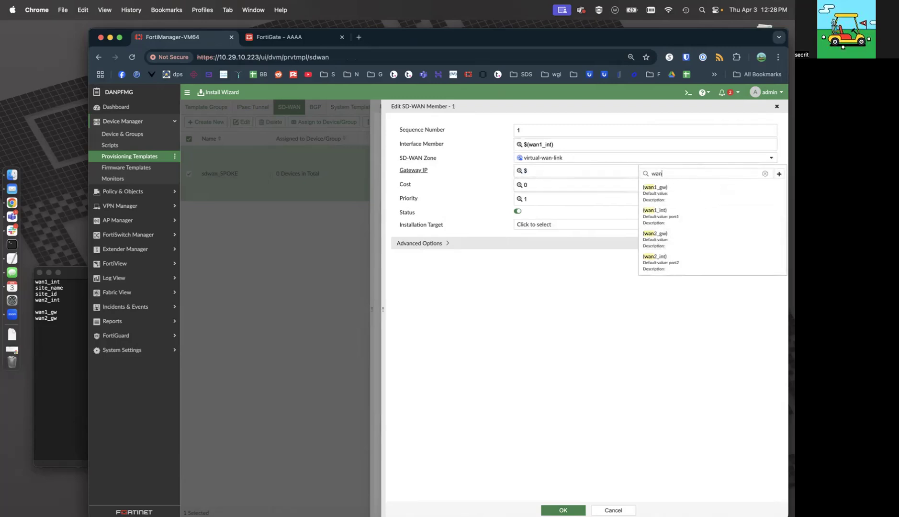
pyautogui.click(657, 191)
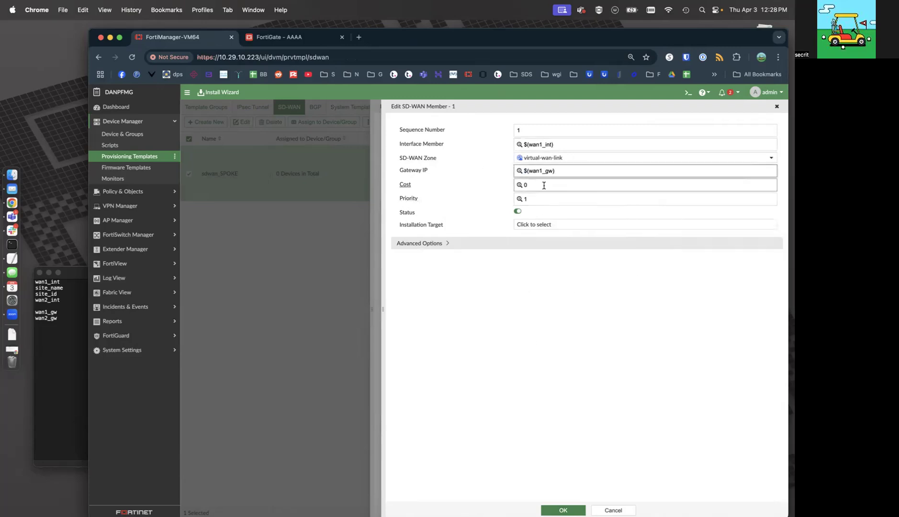
pyautogui.click(563, 510)
# - Set SD-WAN member 2's interface to $(wan2_int) and its gateway IP to $(wan2_gw)
pyautogui.doubleClick(498, 282)
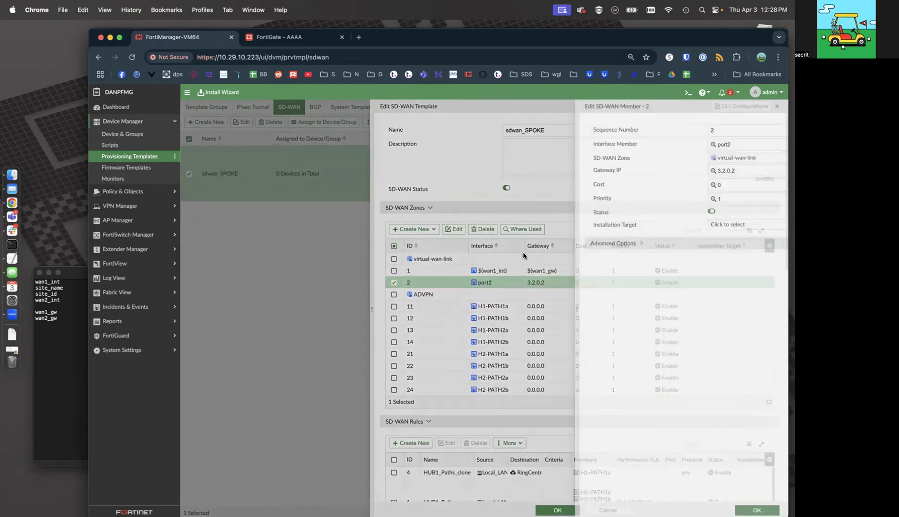
pyautogui.write('$')
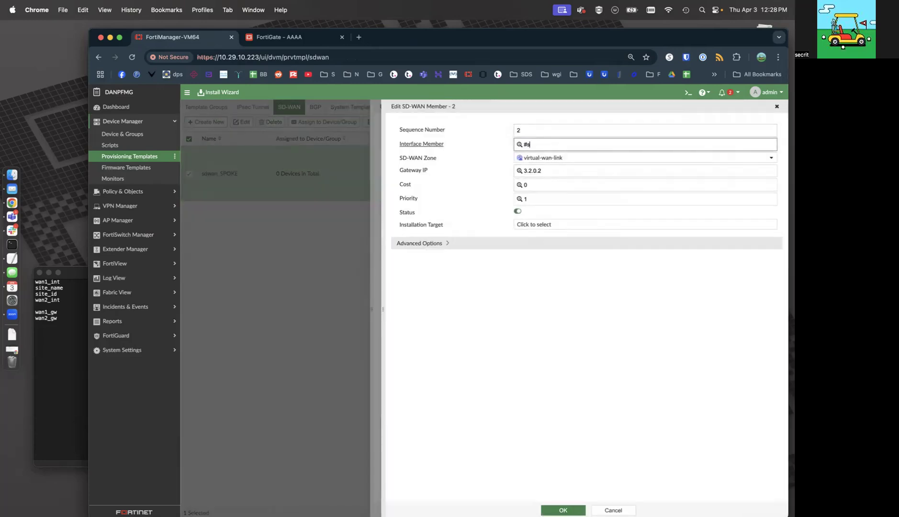
pyautogui.write('wan2')
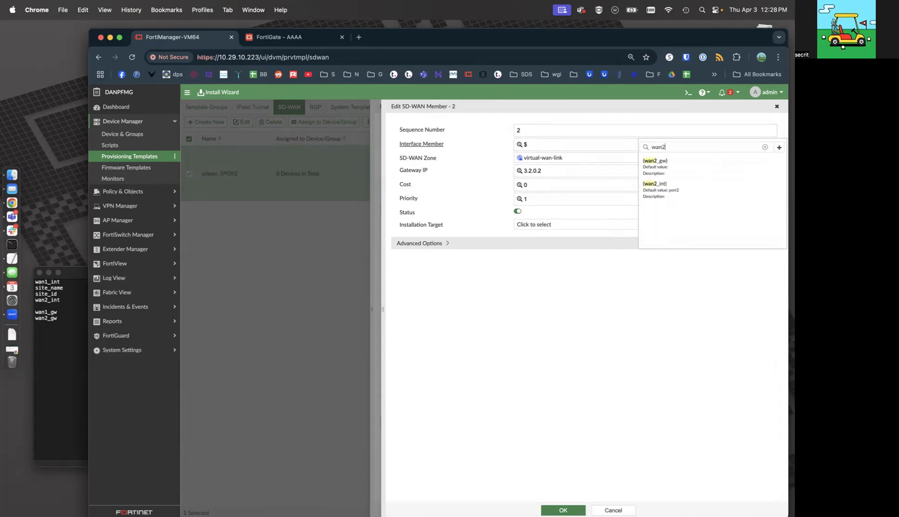
pyautogui.click(670, 189)
pyautogui.doubleClick(556, 170)
pyautogui.write('$wan2_int)')
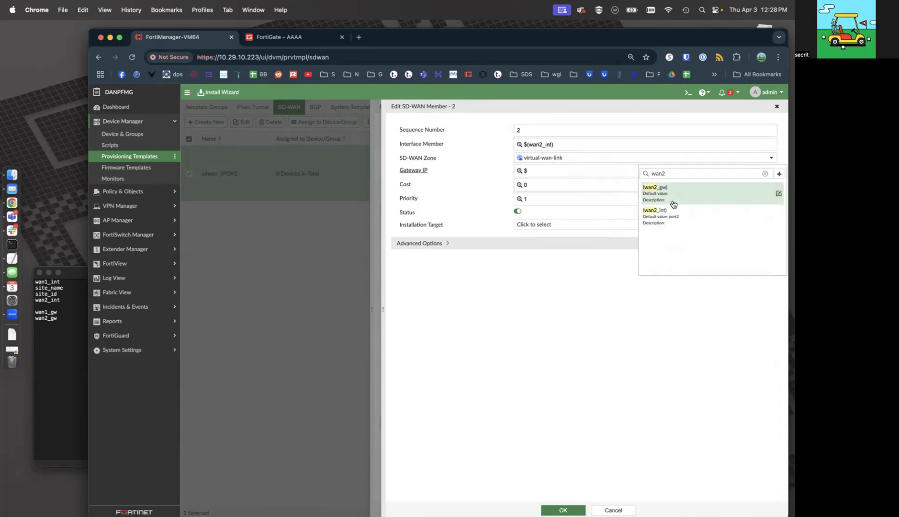
pyautogui.click(672, 201)
pyautogui.click(563, 510)
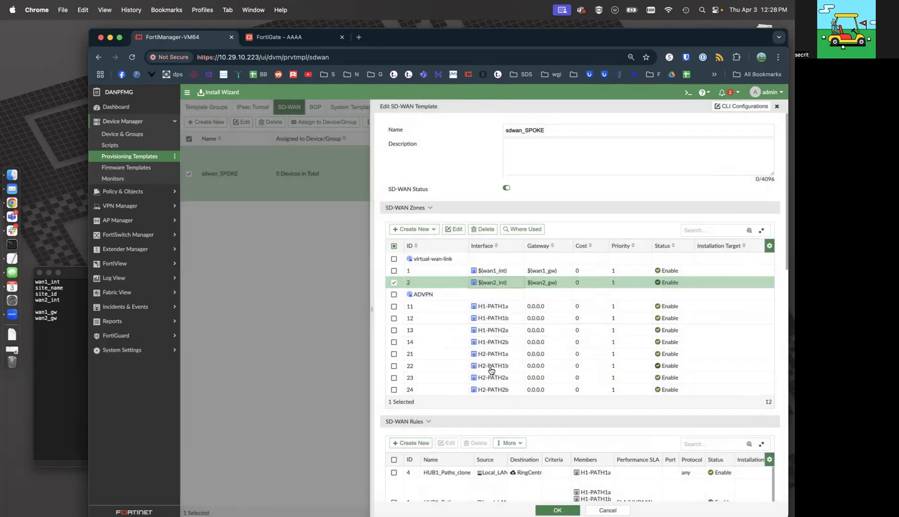
# - Review the sdwan_SPOKE template's rules, performance SLAs, neighbors and duplication sections, and save the template
pyautogui.scroll(-4, 491, 370)
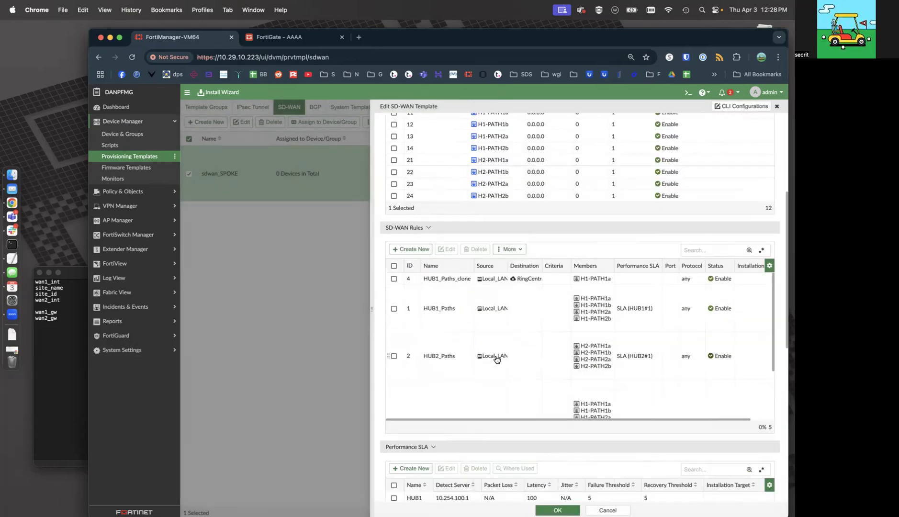
pyautogui.click(492, 281)
pyautogui.scroll(-8, 493, 302)
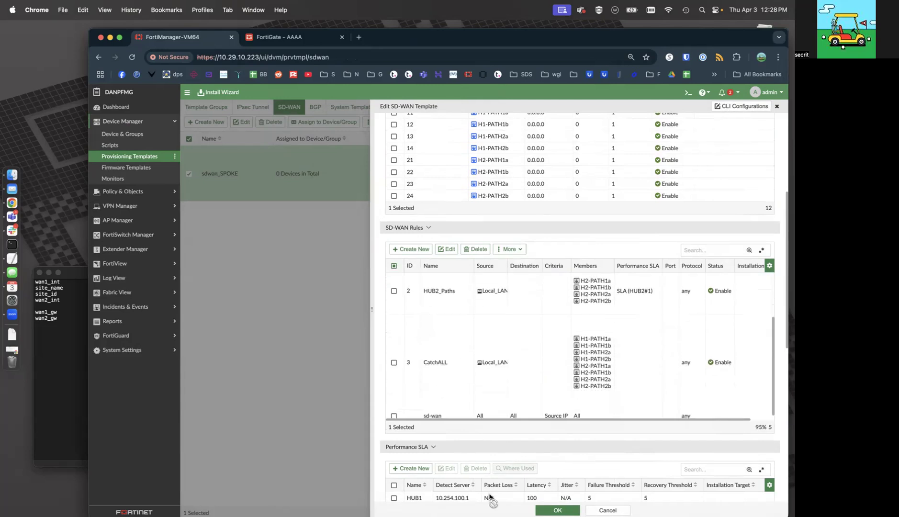
pyautogui.scroll(-5, 470, 406)
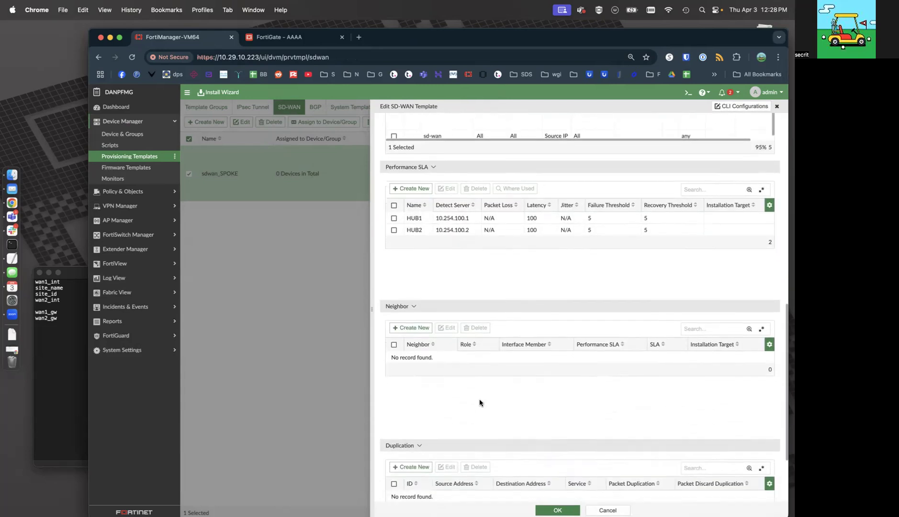
pyautogui.click(557, 508)
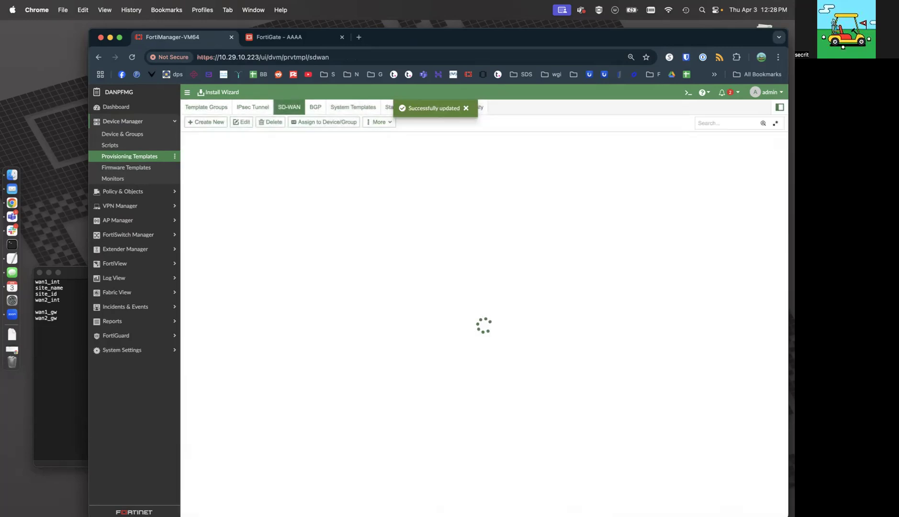
# - Open the bgp_SPOKE BGP template and set its router ID to 10.254.99.$(site_id)
pyautogui.click(316, 106)
pyautogui.doubleClick(239, 176)
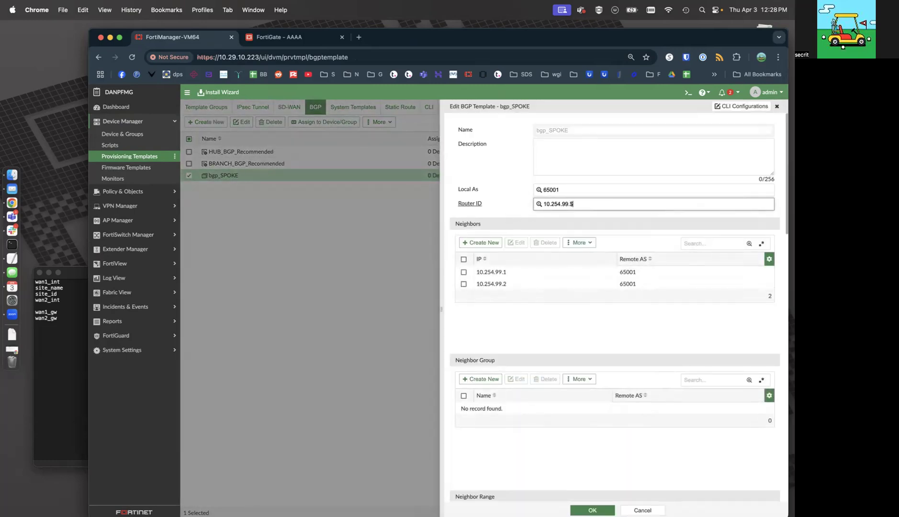
pyautogui.write('si')
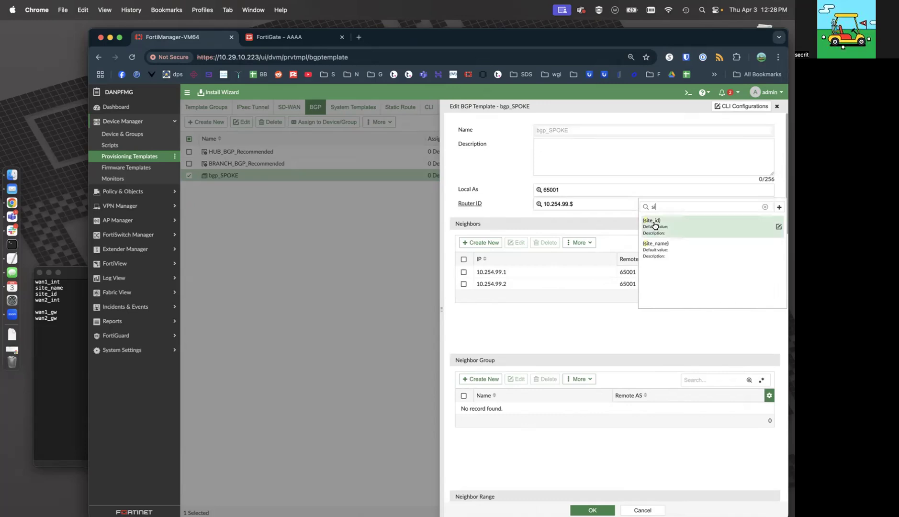
pyautogui.click(655, 225)
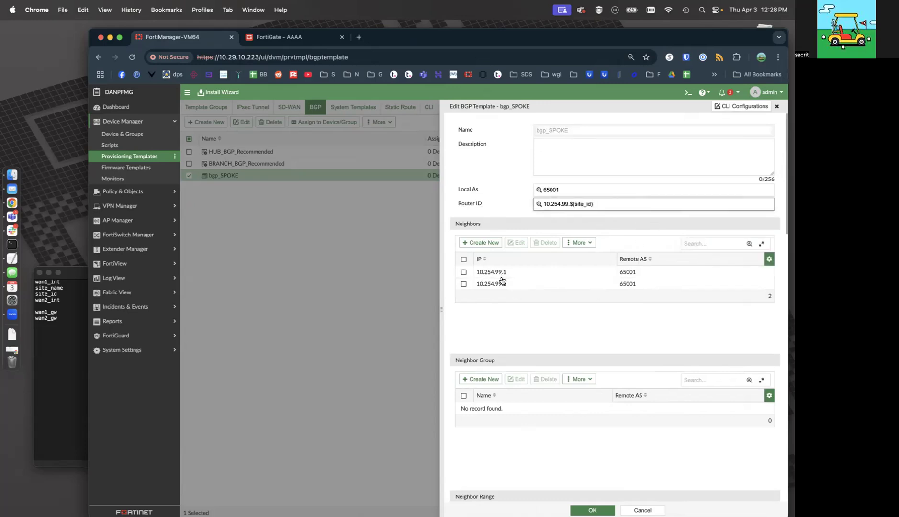
# - Replace the IPv4 network prefix advertised in the bgp_SPOKE template with $(prefix_local)
pyautogui.scroll(-3, 503, 268)
pyautogui.scroll(-10, 506, 251)
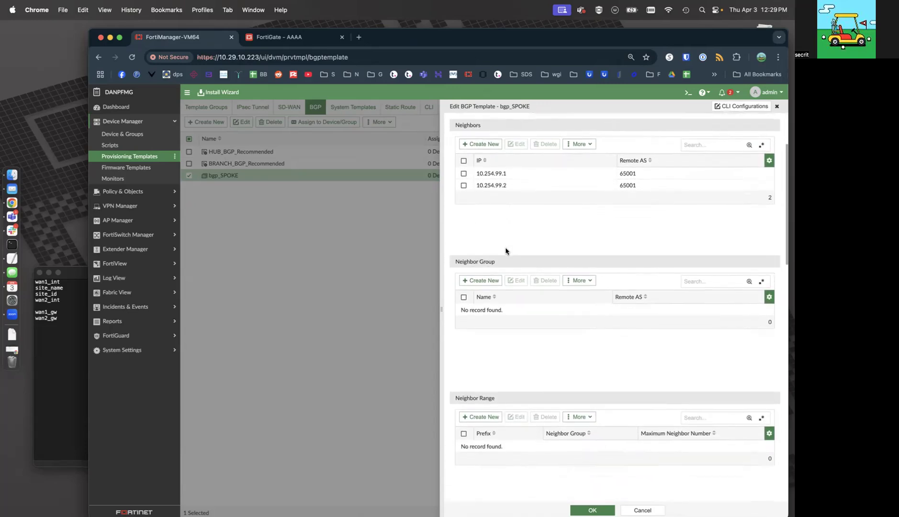
pyautogui.scroll(-2, 522, 280)
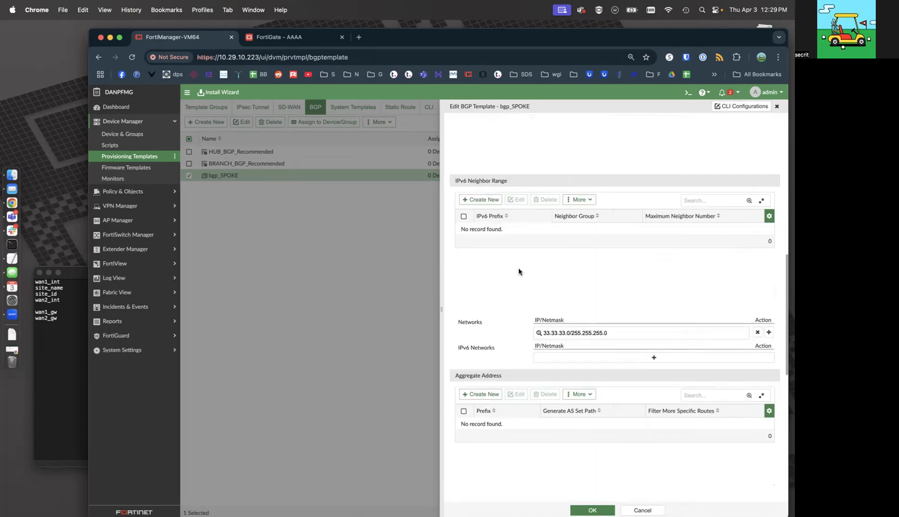
pyautogui.scroll(-1, 542, 261)
pyautogui.moveTo(610, 297); pyautogui.dragTo(526, 293)
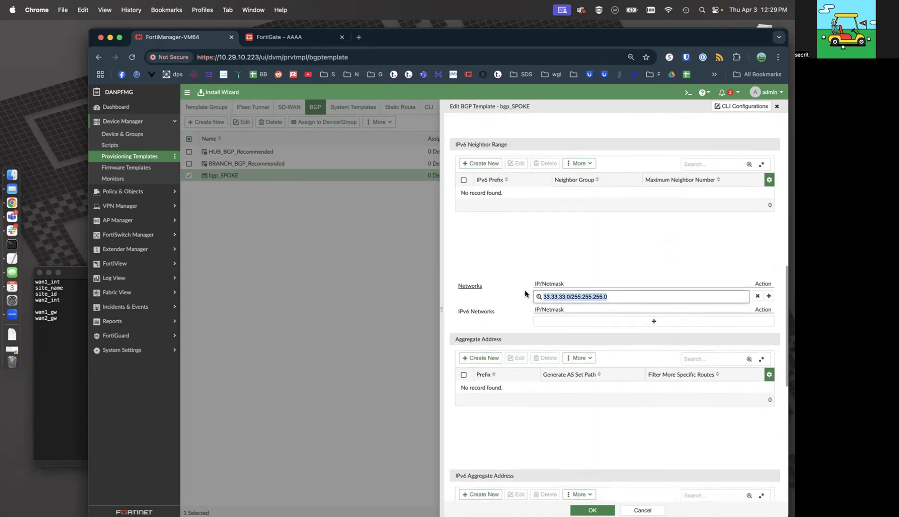
pyautogui.write('$')
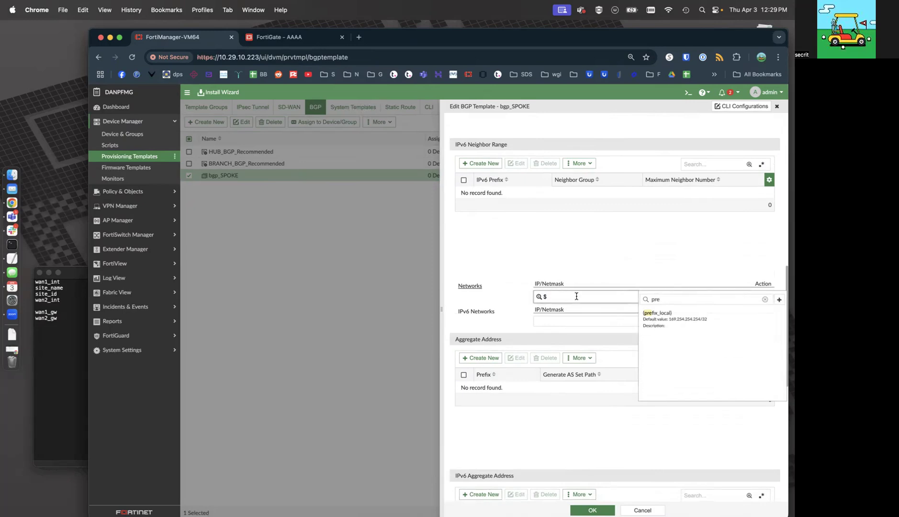
pyautogui.click(574, 320)
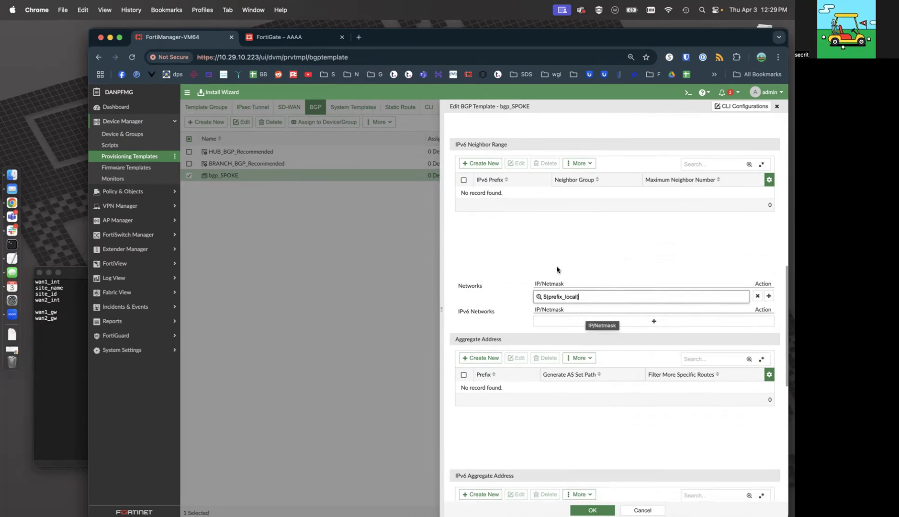
# - Save the bgp_SPOKE BGP template, and review the routes in the static_SPOKE static route template and save it
pyautogui.scroll(-6, 556, 270)
pyautogui.click(592, 510)
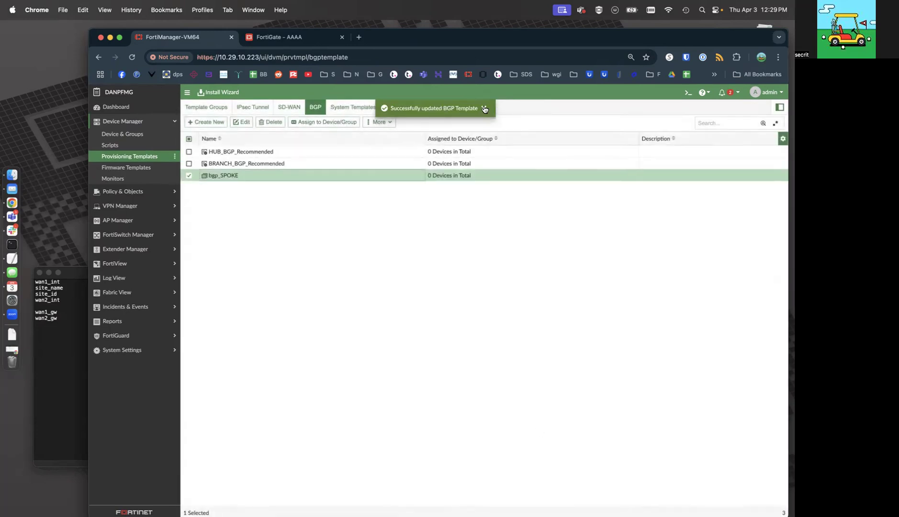
pyautogui.click(353, 107)
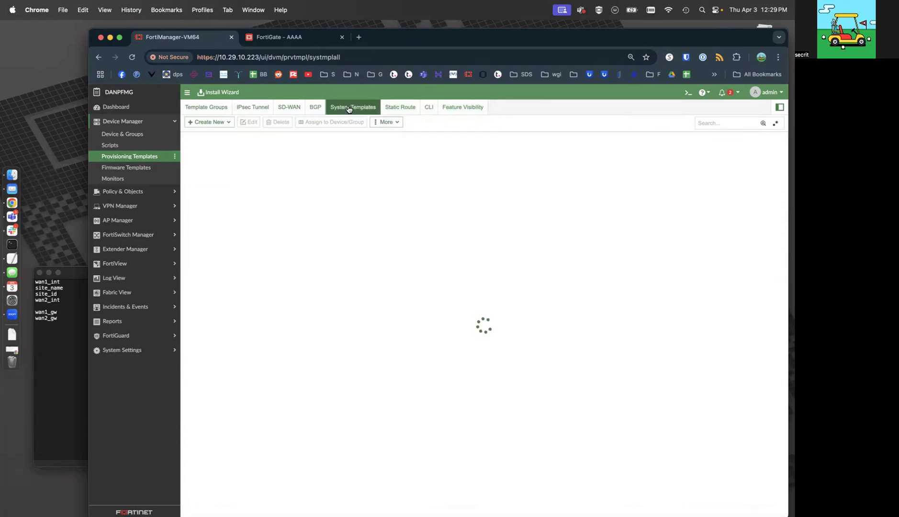
pyautogui.click(403, 111)
pyautogui.doubleClick(242, 155)
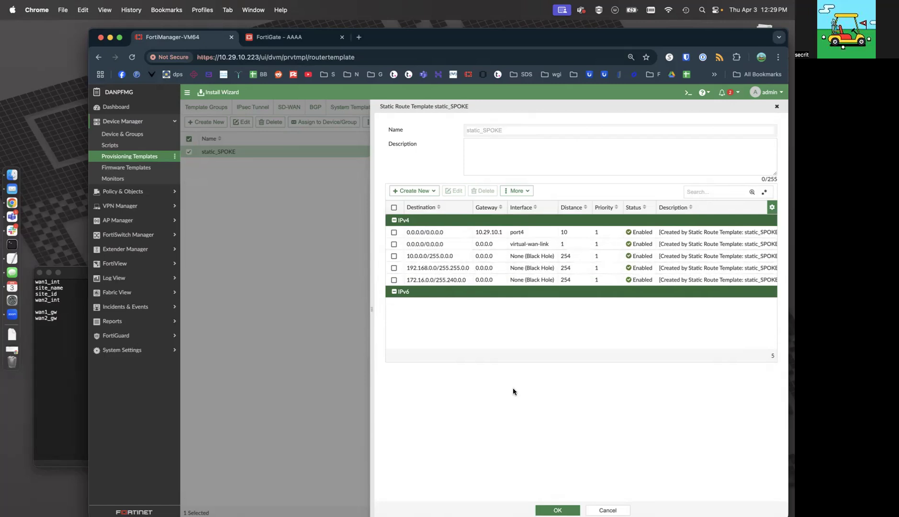
pyautogui.click(565, 509)
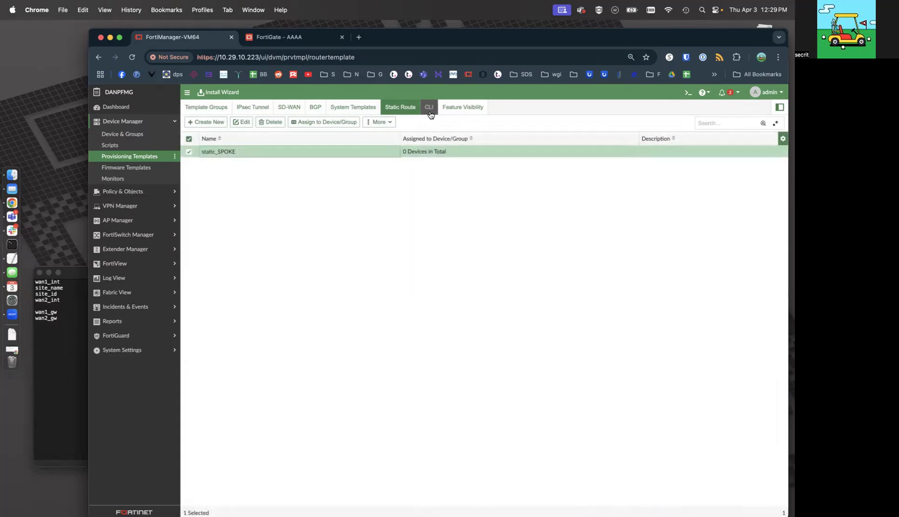
# - Create a template group named tg_SPOKE and open its provisioning template selection
pyautogui.click(203, 108)
pyautogui.click(206, 122)
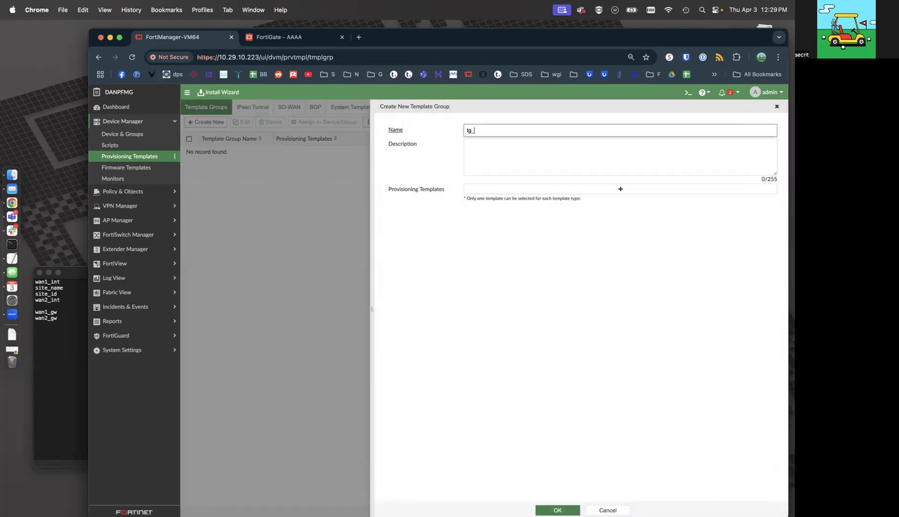
pyautogui.click(532, 189)
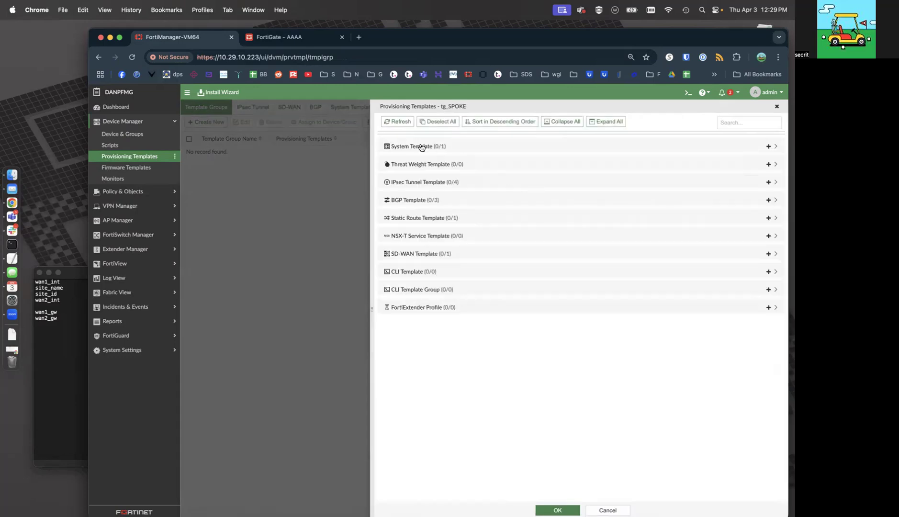
# - Add the ipsec_SPOKE, bgp_SPOKE, static_SPOKE and sdwan_SPOKE templates to the tg_SPOKE template group and save it
pyautogui.click(421, 181)
pyautogui.click(413, 241)
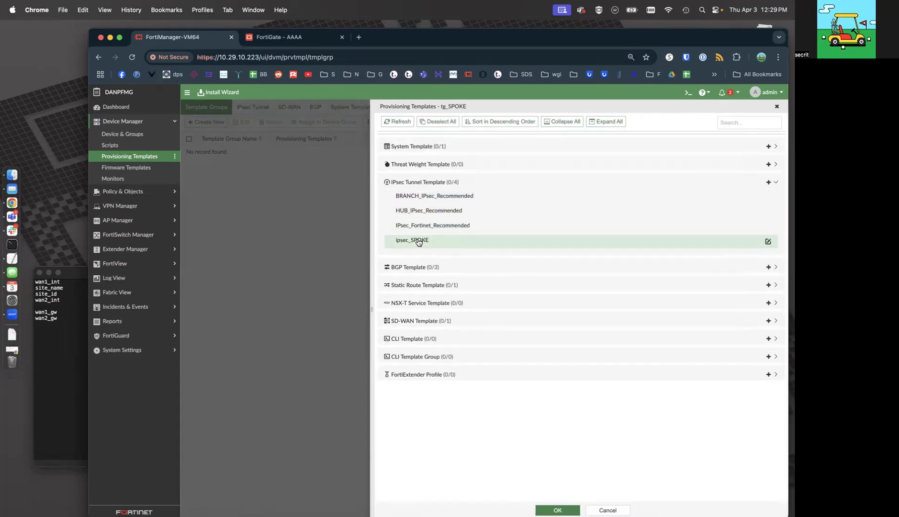
pyautogui.click(424, 267)
pyautogui.click(418, 282)
pyautogui.click(413, 338)
pyautogui.click(413, 351)
pyautogui.click(412, 352)
pyautogui.click(413, 396)
pyautogui.click(411, 410)
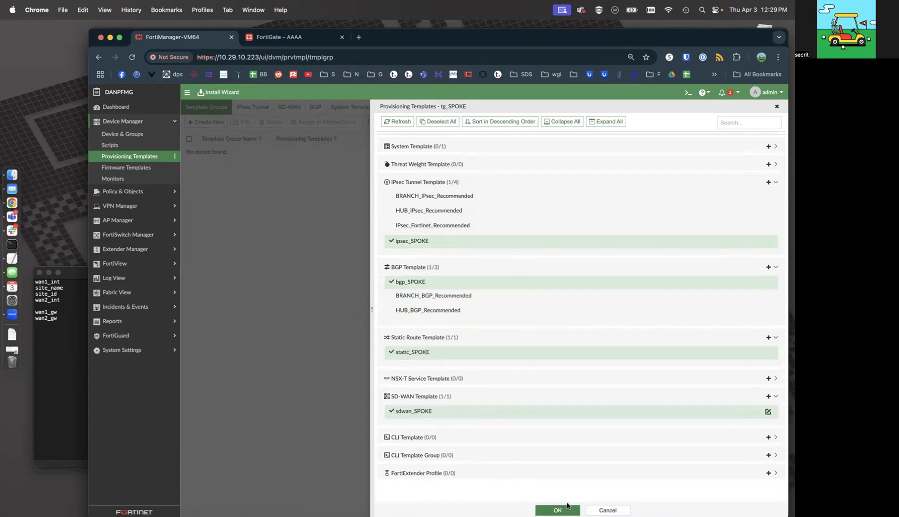
pyautogui.click(557, 509)
pyautogui.click(555, 509)
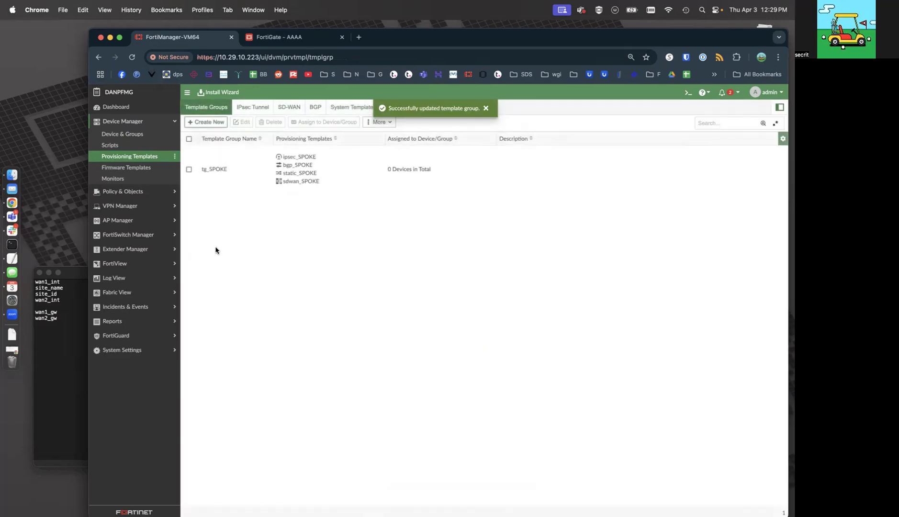
# - Create a device group named SPOKE with managed device AAAA as its member
pyautogui.click(122, 133)
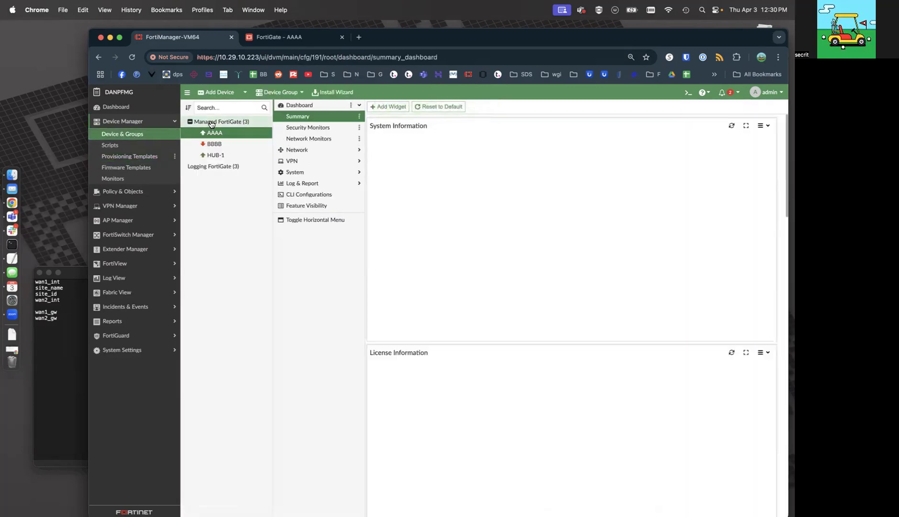
pyautogui.rightClick(211, 124)
pyautogui.click(232, 128)
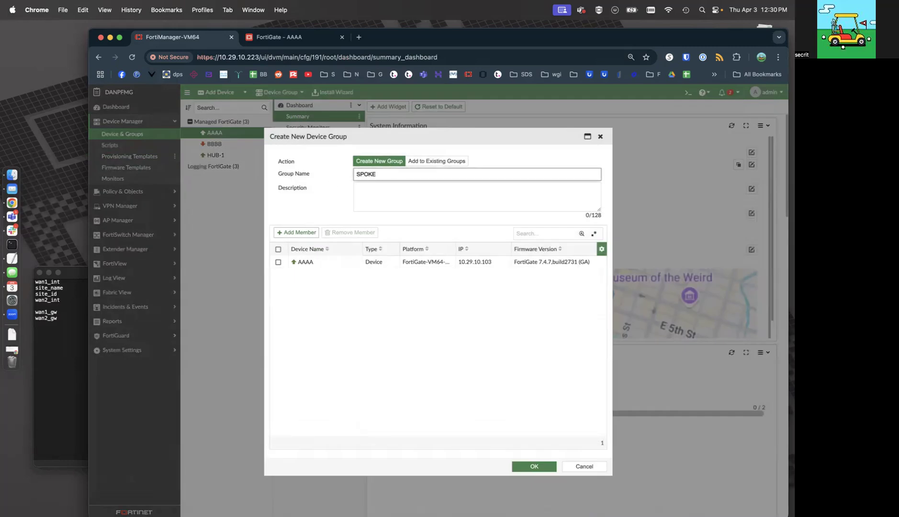
pyautogui.click(278, 263)
pyautogui.click(522, 466)
pyautogui.click(190, 177)
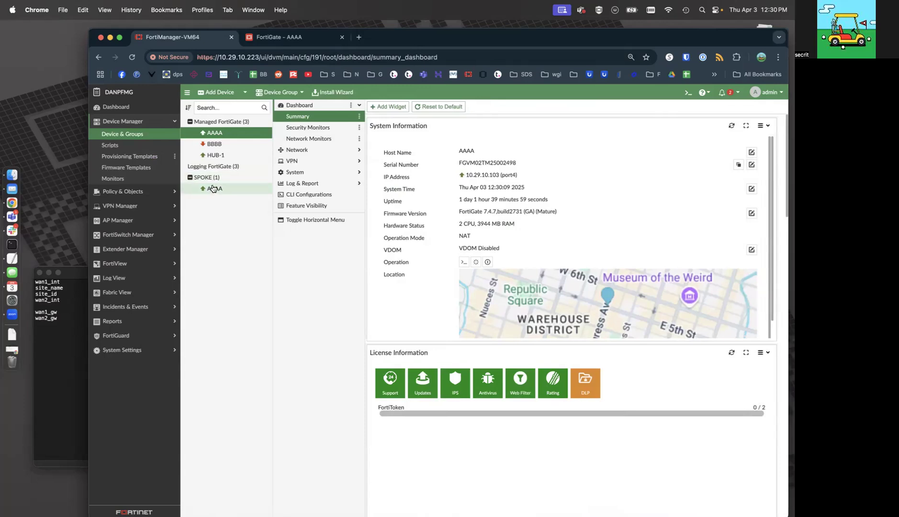
# - Assign the tg_SPOKE template group to the SPOKE device group
pyautogui.click(142, 158)
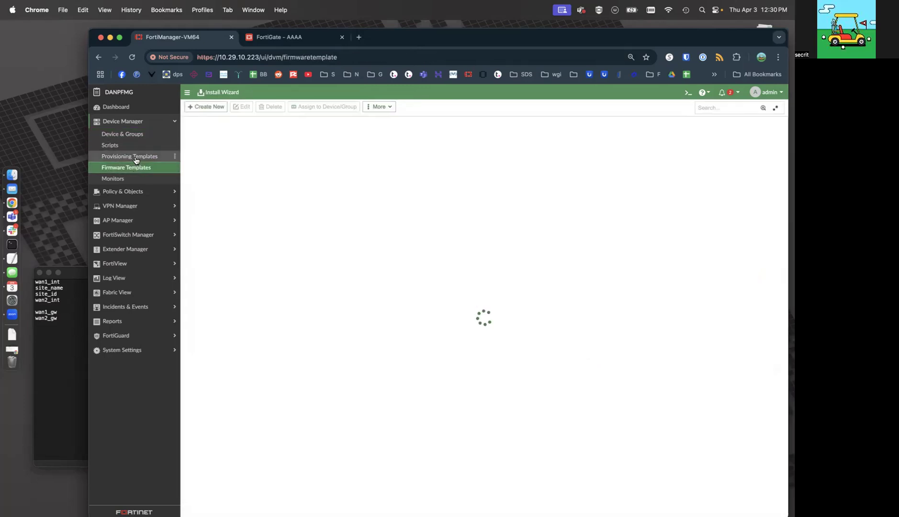
pyautogui.rightClick(225, 170)
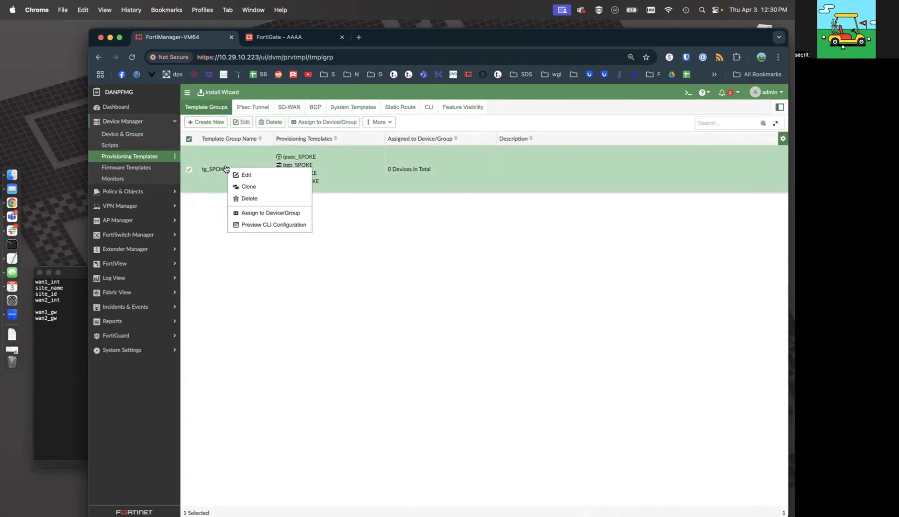
pyautogui.click(261, 210)
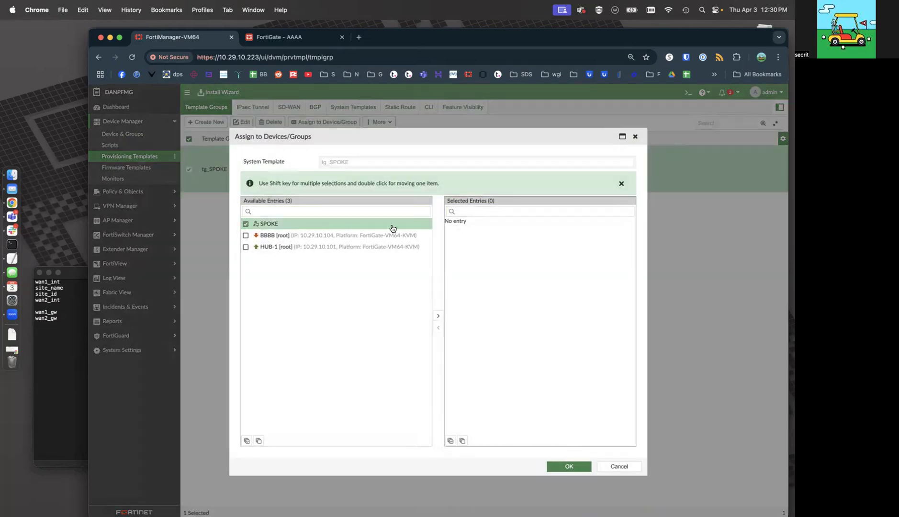
pyautogui.click(438, 315)
pyautogui.click(568, 466)
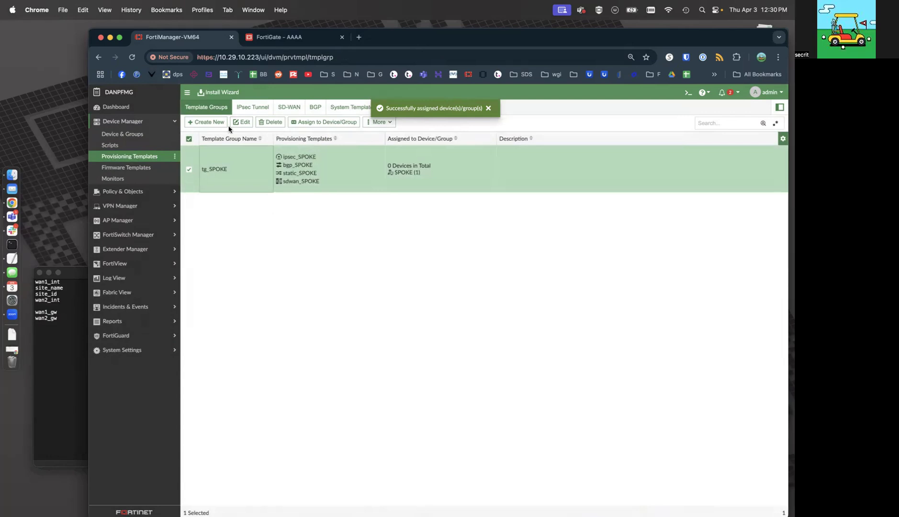
# - Try to prepare an installation of device settings only for the SPOKE device group
pyautogui.click(220, 91)
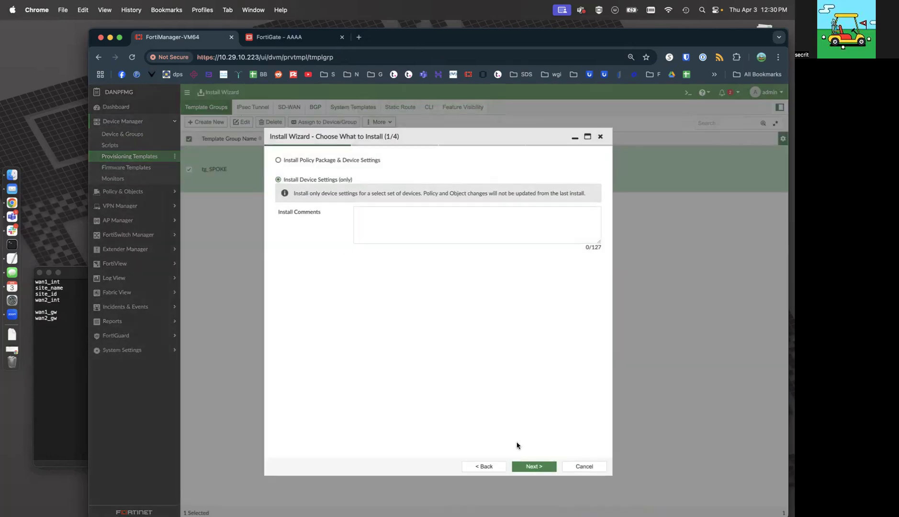
pyautogui.click(532, 466)
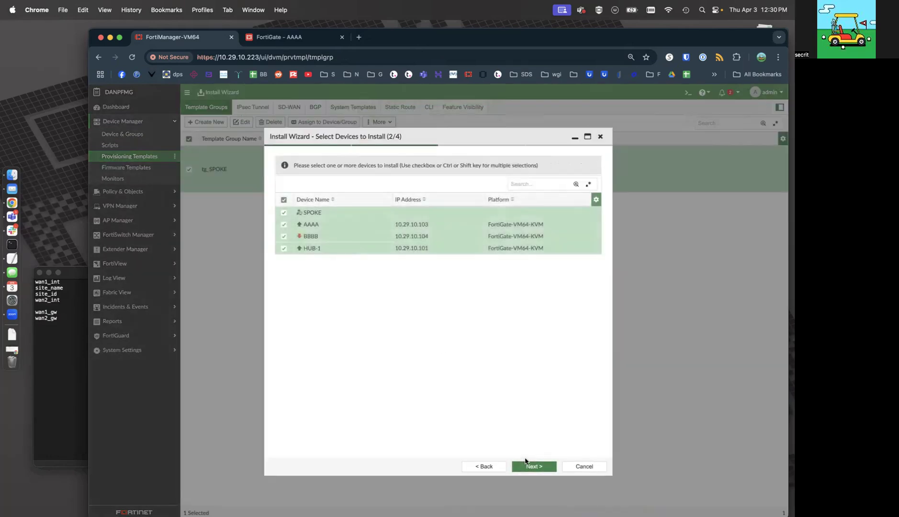
pyautogui.click(284, 200)
pyautogui.click(283, 212)
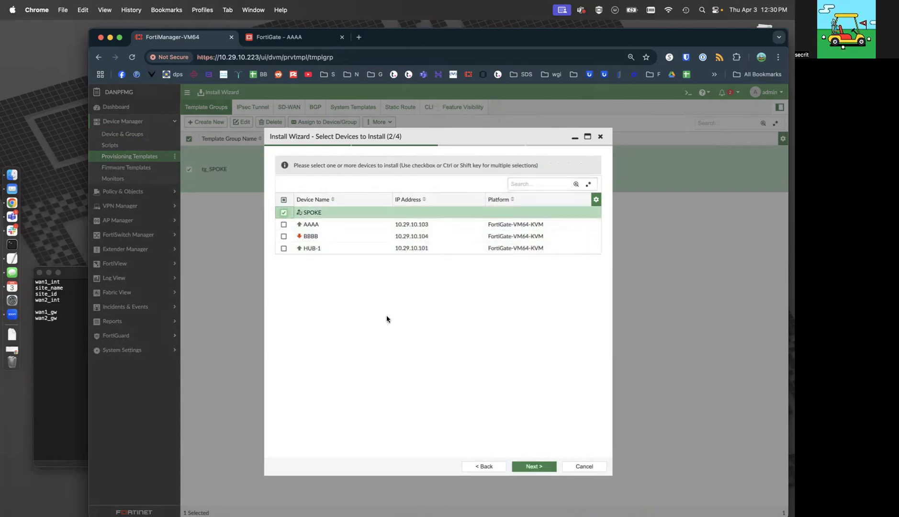
pyautogui.click(534, 466)
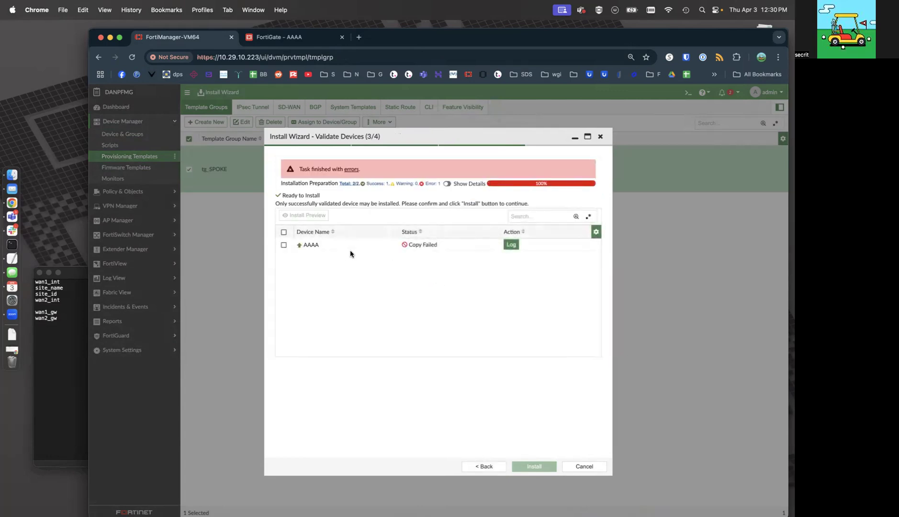
# - Examine the install log of device AAAA for the commit error, and exit the installation wizard
pyautogui.click(505, 246)
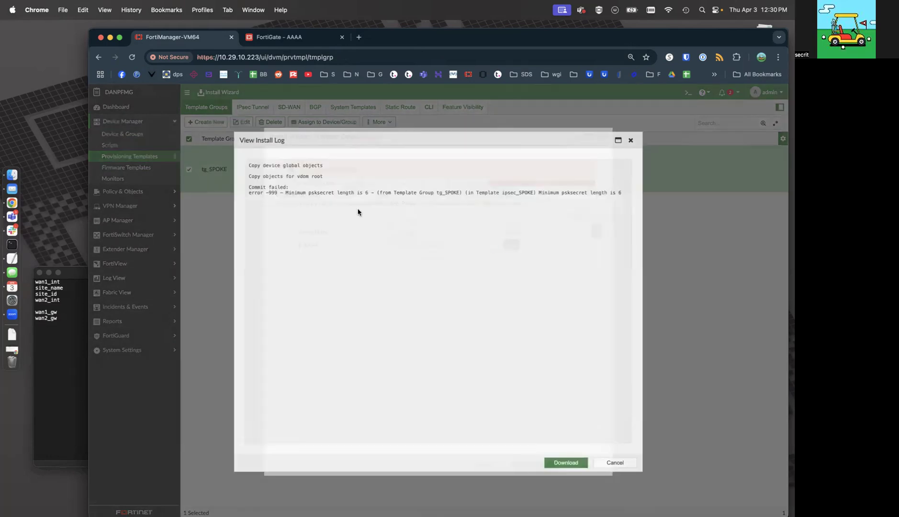
pyautogui.moveTo(552, 189); pyautogui.dragTo(613, 190)
pyautogui.tripleClick(613, 190)
pyautogui.click(581, 200)
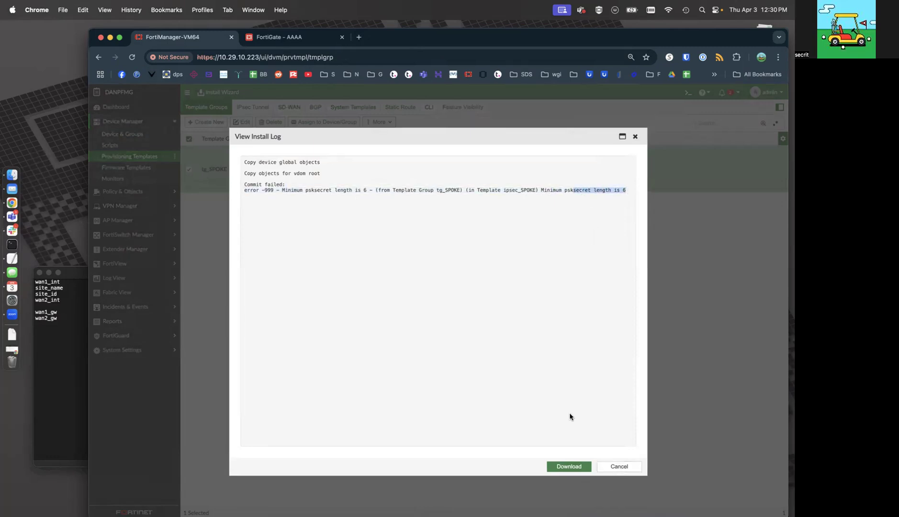
pyautogui.click(614, 466)
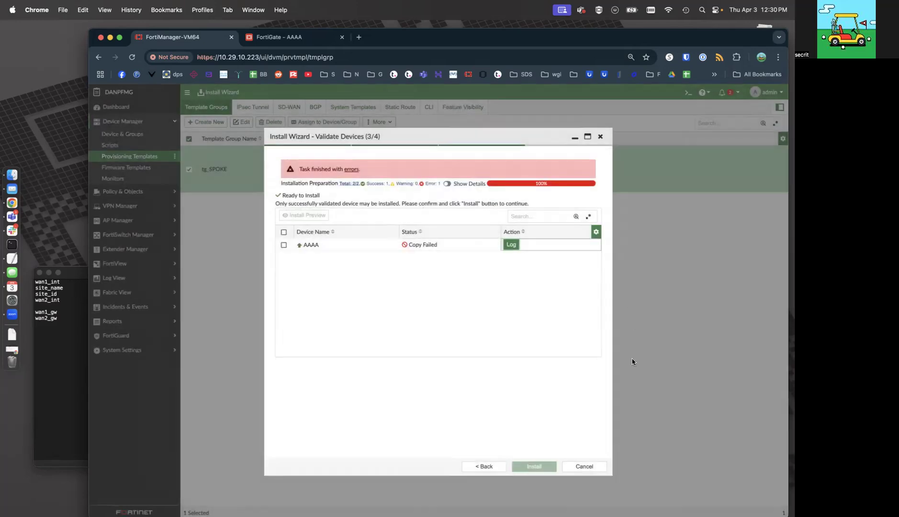
pyautogui.click(585, 467)
# - Open tunnel H1-PATH1a in the ipsec_SPOKE template and enter a new pre-shared key
pyautogui.click(253, 106)
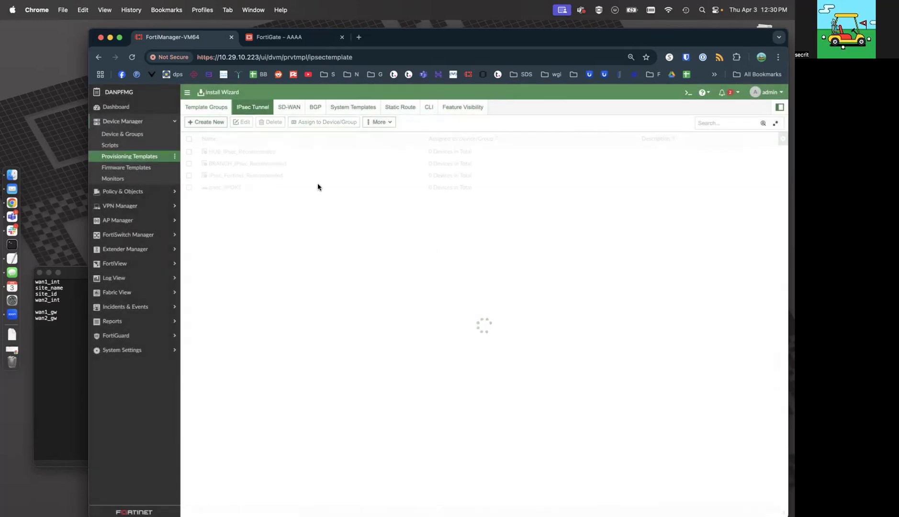
pyautogui.doubleClick(230, 188)
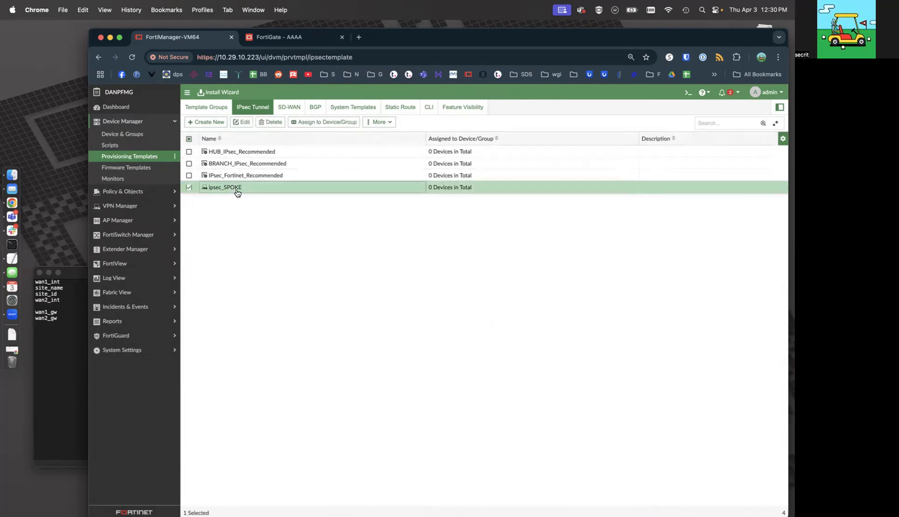
pyautogui.doubleClick(437, 221)
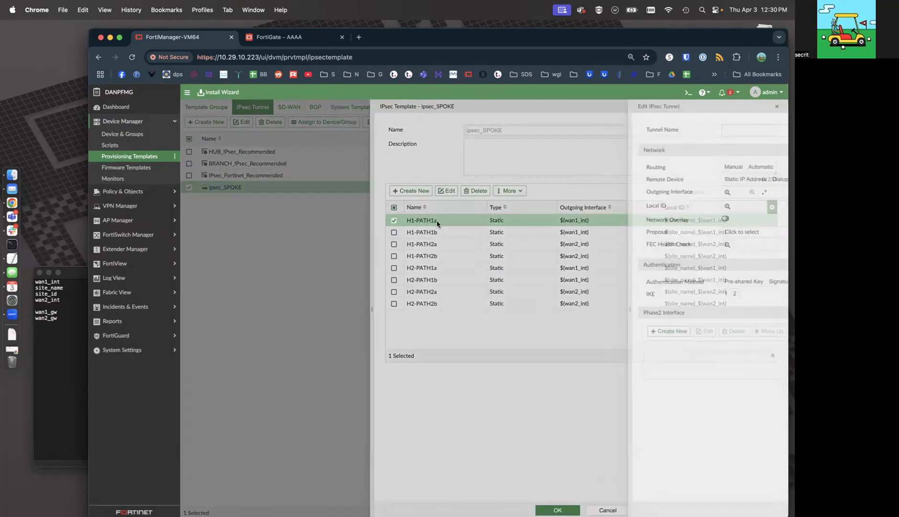
pyautogui.scroll(-2, 575, 370)
pyautogui.scroll(2, 534, 330)
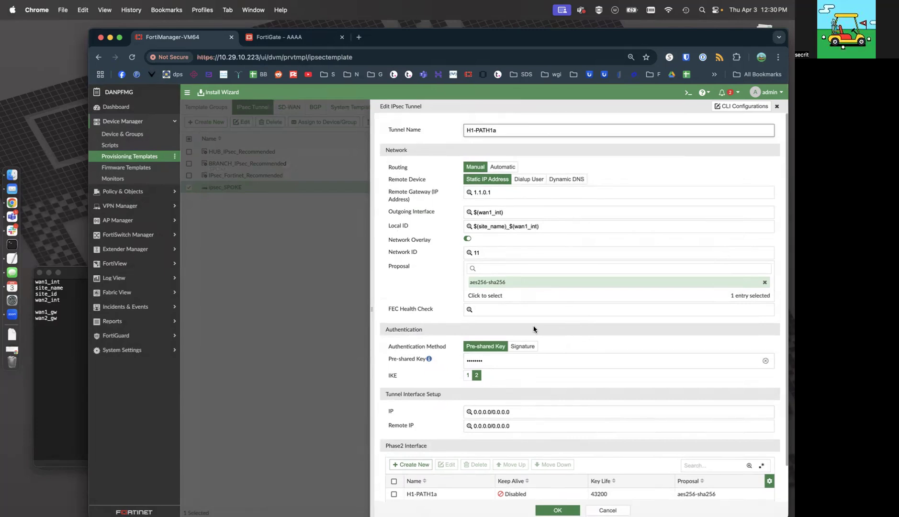
pyautogui.click(427, 360)
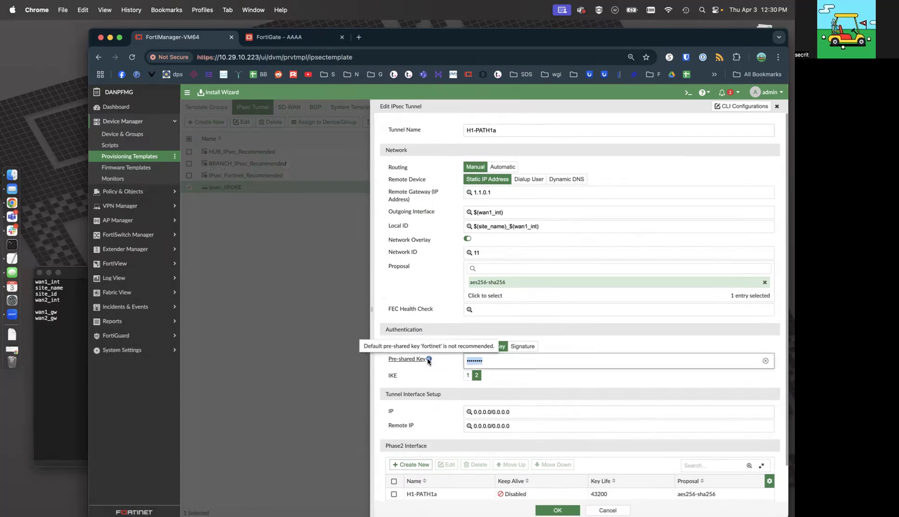
pyautogui.write('f')
# - Write a pre-shared key in the TextEdit note, copy it over tunnel H1-PATH1a's existing pre-shared key, and save the tunnel
pyautogui.moveTo(64, 321); pyautogui.dragTo(33, 305)
pyautogui.click(75, 325)
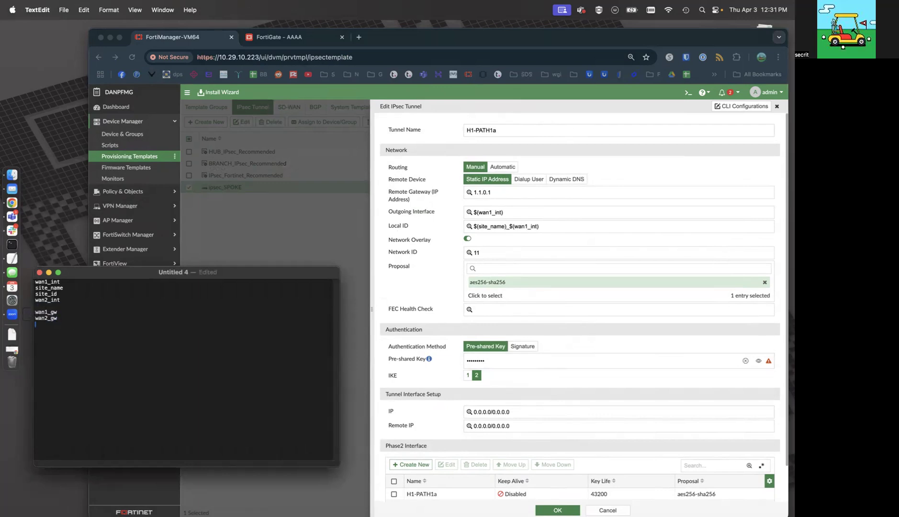
pyautogui.moveTo(93, 343); pyautogui.dragTo(2, 346)
pyautogui.press('super+c')
pyautogui.click(501, 361)
pyautogui.press('super+v')
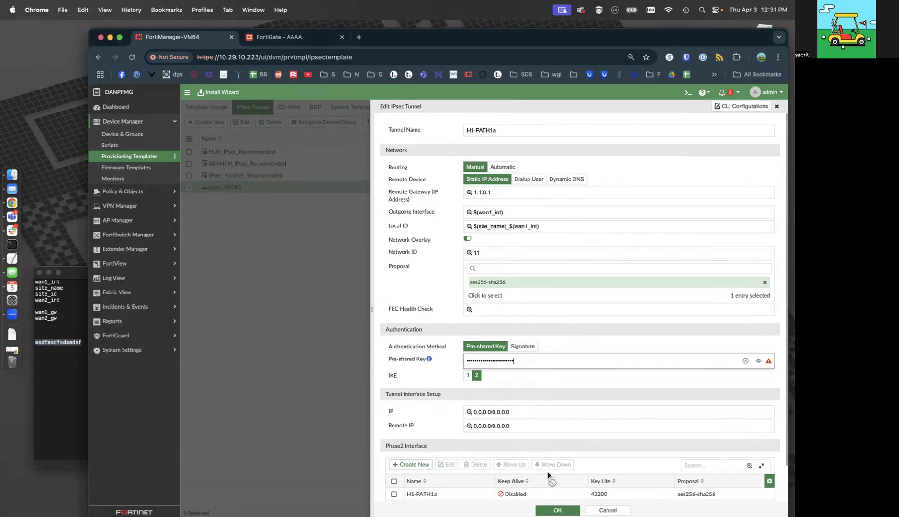
pyautogui.press('super+a')
pyautogui.press('super+v')
pyautogui.click(558, 509)
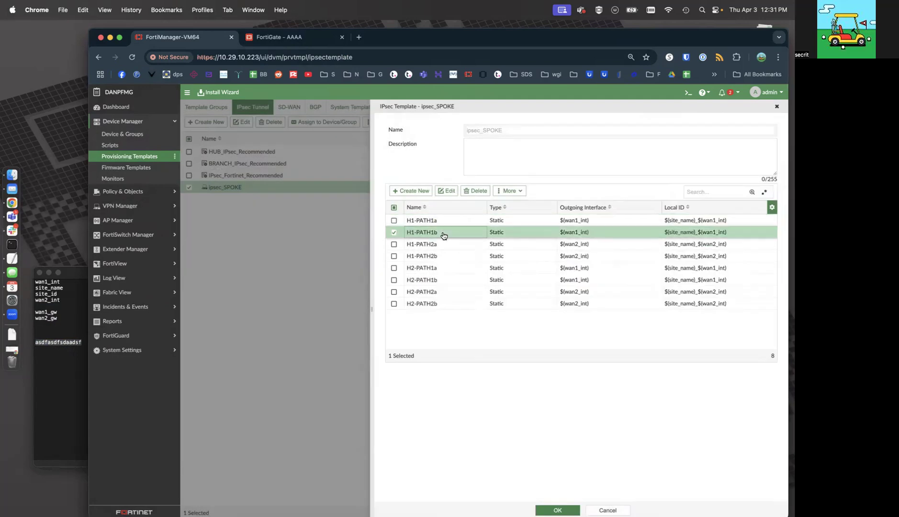
# - Replace the pre-shared keys of tunnels H1-PATH1b and H1-PATH2a with the copied key and save both tunnels
pyautogui.doubleClick(442, 234)
pyautogui.click(500, 361)
pyautogui.press('super+v')
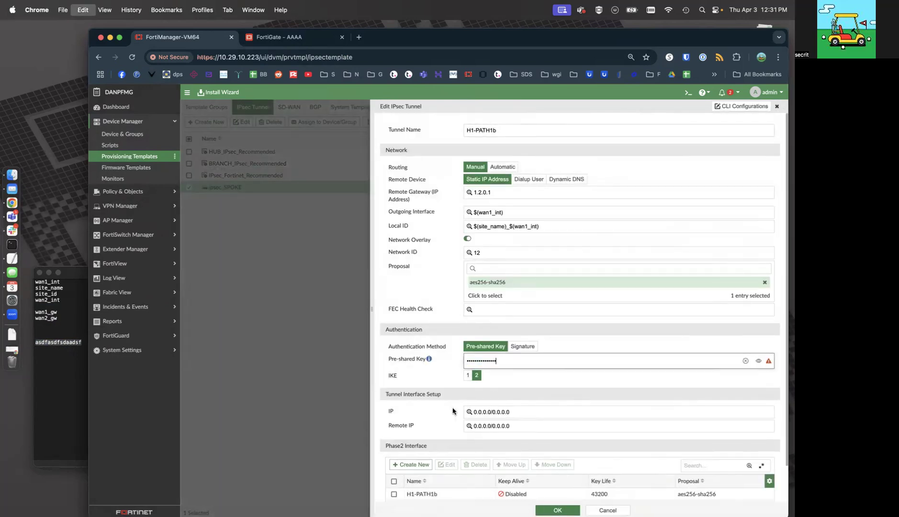
pyautogui.press('Return')
pyautogui.doubleClick(441, 249)
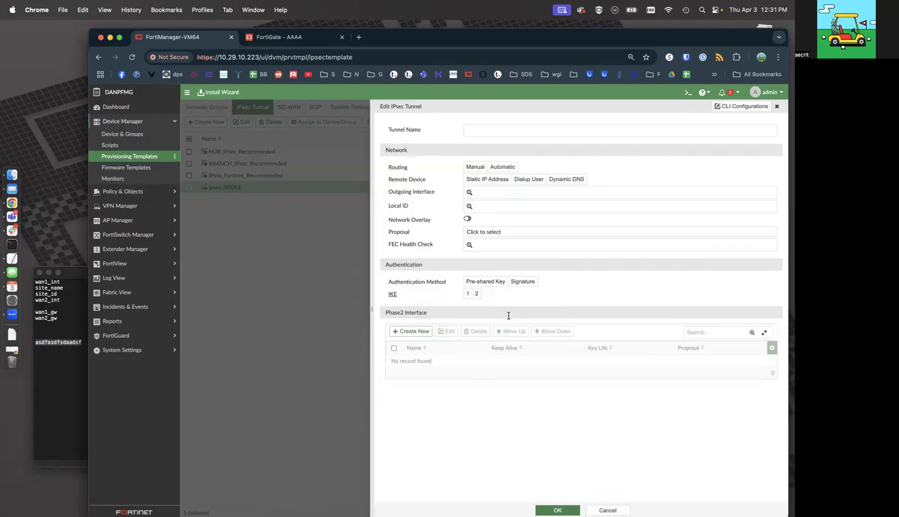
pyautogui.click(502, 361)
pyautogui.press('super+v')
pyautogui.press('Return')
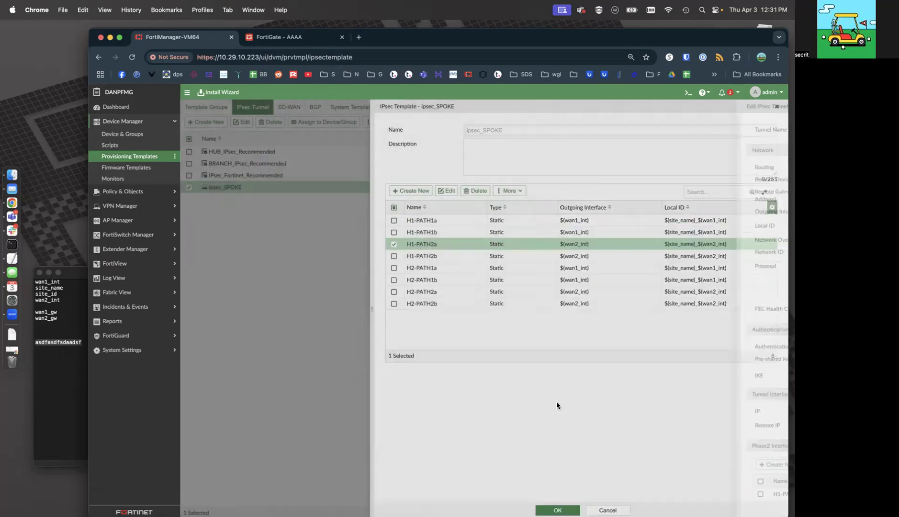
# - Replace tunnel H1-PATH2b's pre-shared key with the copied key and save the tunnel
pyautogui.doubleClick(446, 259)
pyautogui.click(498, 360)
pyautogui.press('super+v')
pyautogui.click(555, 510)
# - Replace the pre-shared keys of tunnels H2-PATH1a and H2-PATH1b with the copied key and save both tunnels
pyautogui.doubleClick(443, 271)
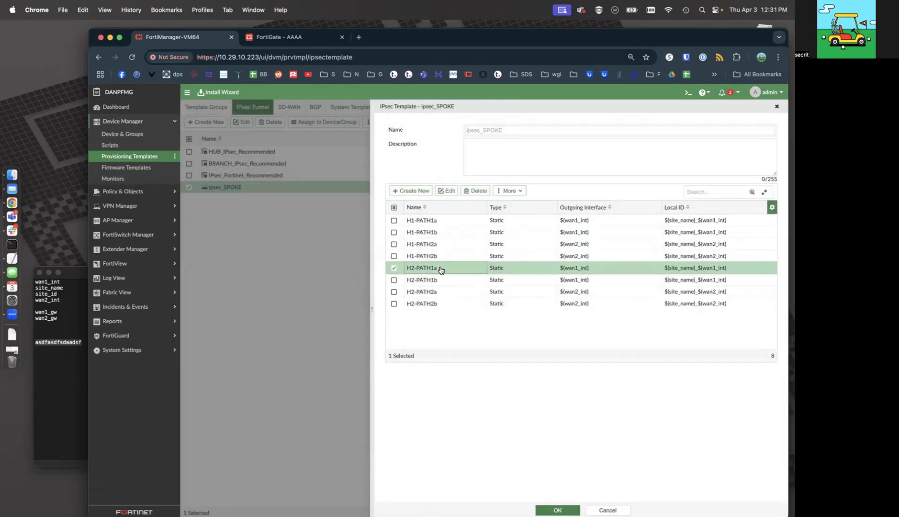
pyautogui.click(505, 361)
pyautogui.press('super+v')
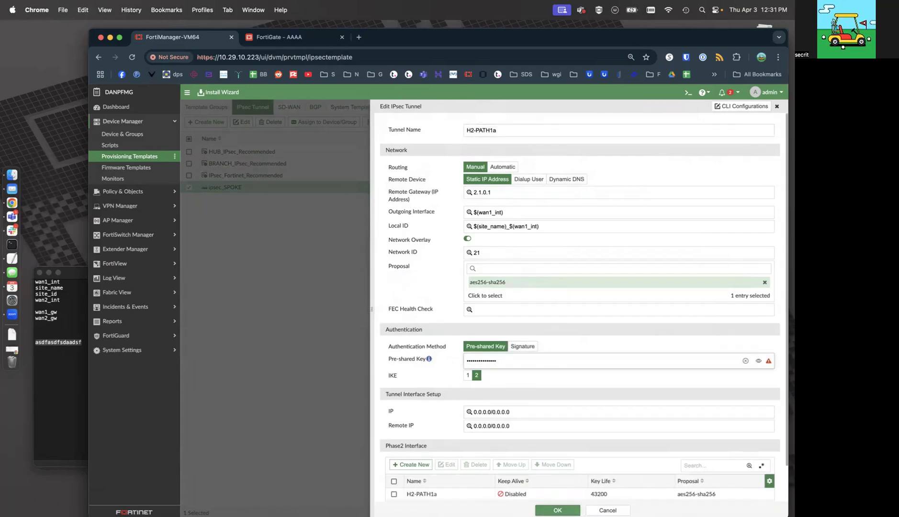
pyautogui.click(558, 510)
pyautogui.doubleClick(451, 280)
pyautogui.click(470, 360)
pyautogui.press('super+v')
pyautogui.click(557, 510)
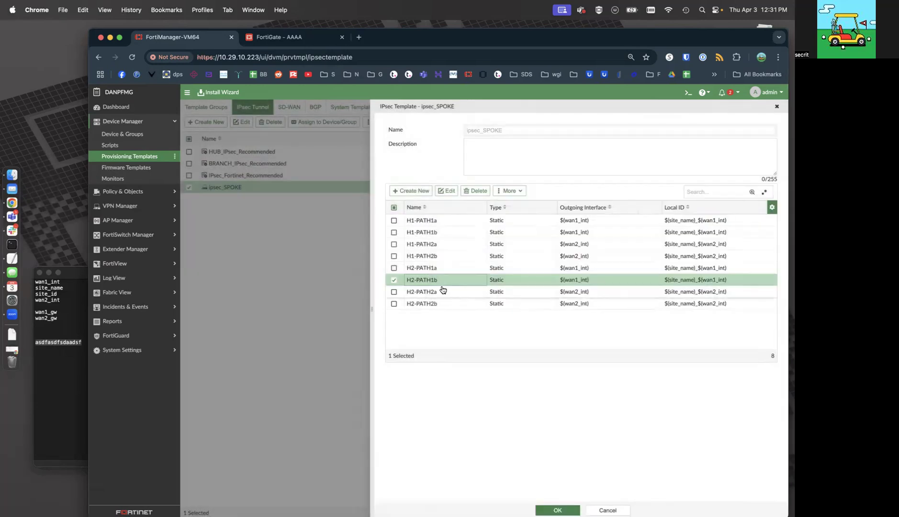
# - Replace the pre-shared keys of tunnels H2-PATH2a and H2-PATH2b with the copied key, saving both tunnels and the ipsec_SPOKE template
pyautogui.doubleClick(443, 291)
pyautogui.click(479, 361)
pyautogui.press('super+v')
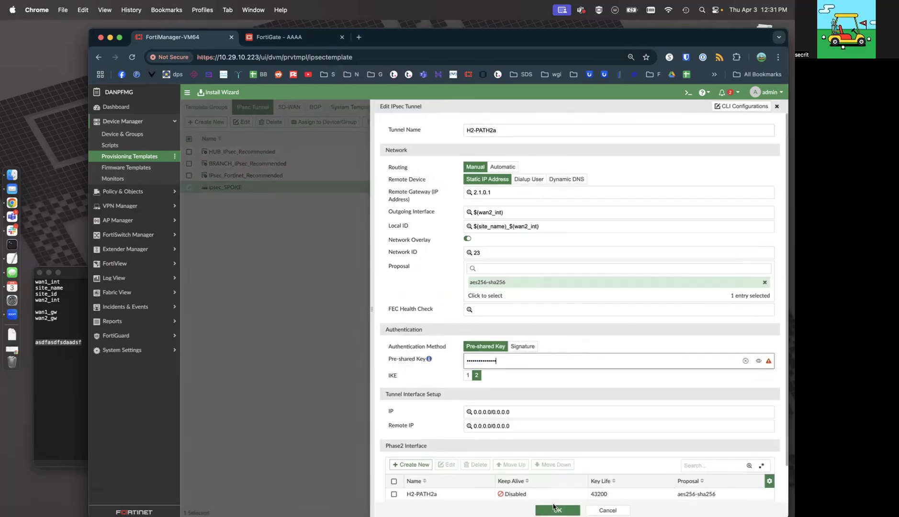
pyautogui.click(556, 510)
pyautogui.doubleClick(441, 307)
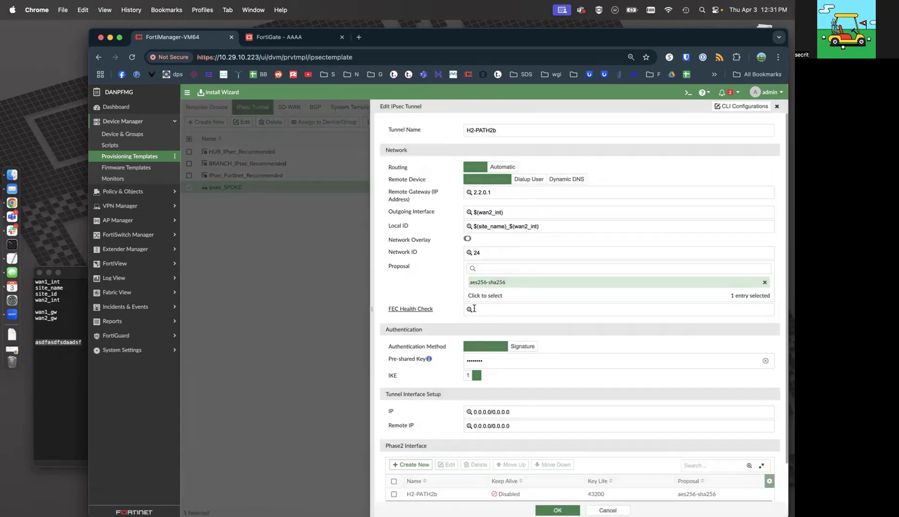
pyautogui.click(498, 360)
pyautogui.press('super+v')
pyautogui.click(557, 510)
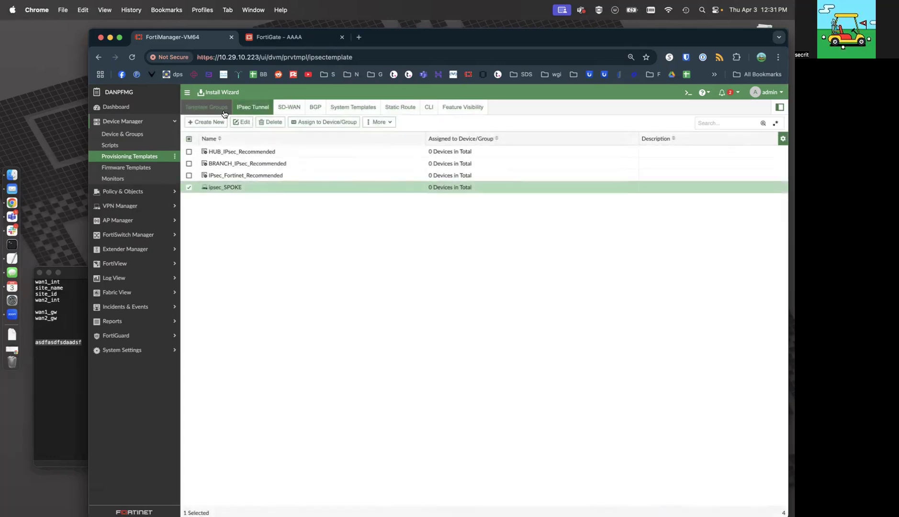
# - Start a device-settings-only installation from the template groups and validate it for the SPOKE device group
pyautogui.click(224, 112)
pyautogui.click(217, 92)
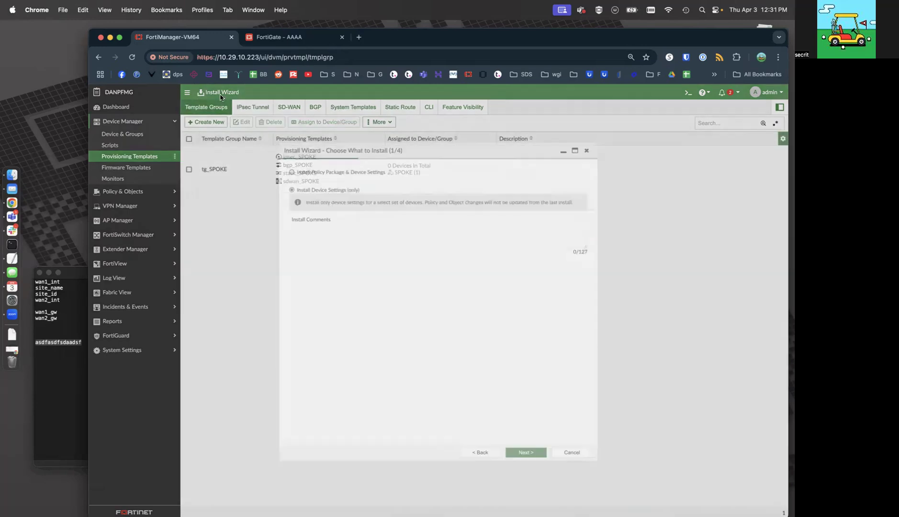
pyautogui.press('Return')
pyautogui.click(283, 200)
pyautogui.click(284, 212)
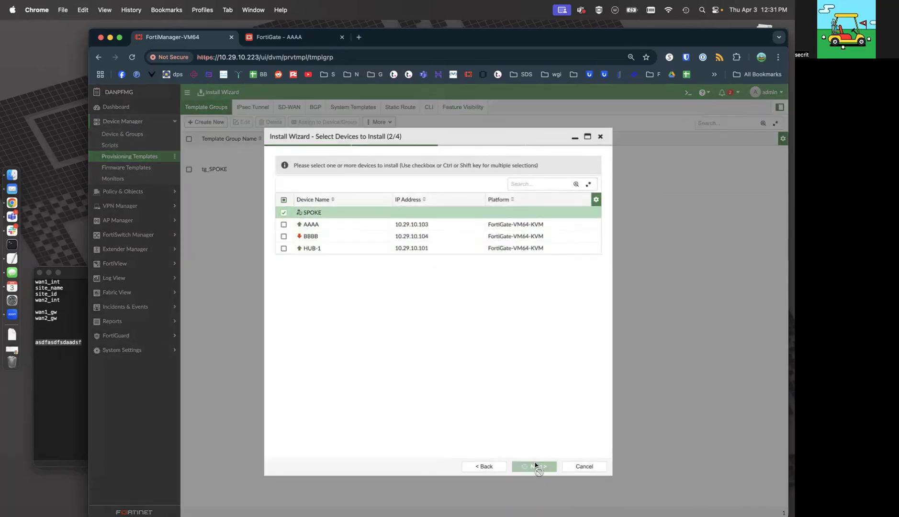
pyautogui.click(533, 465)
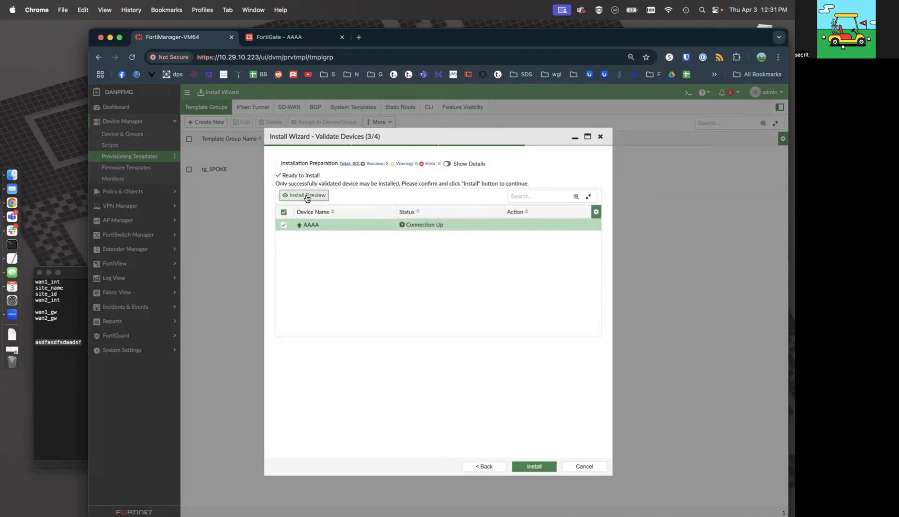
# - Review the pre-shared key and static route changes in device AAAA's install preview and start the installation
pyautogui.click(306, 196)
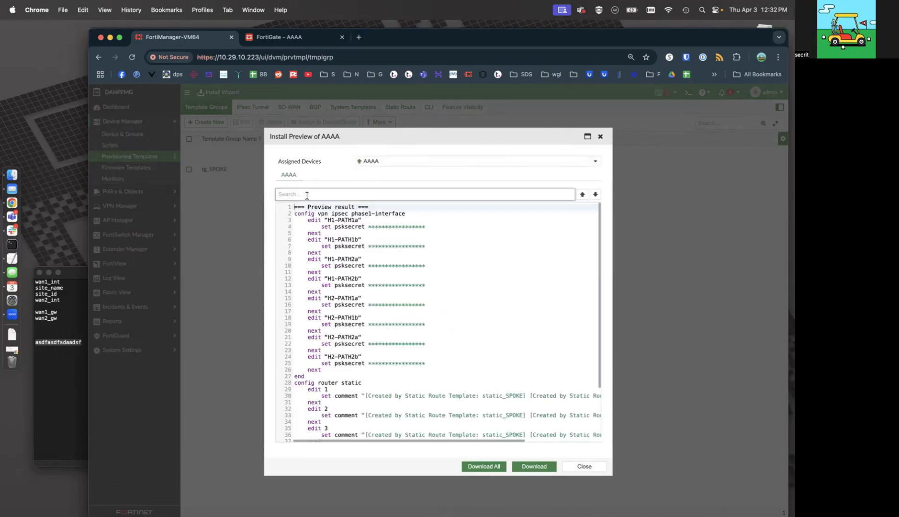
pyautogui.moveTo(314, 216); pyautogui.dragTo(415, 373)
pyautogui.scroll(-3, 456, 391)
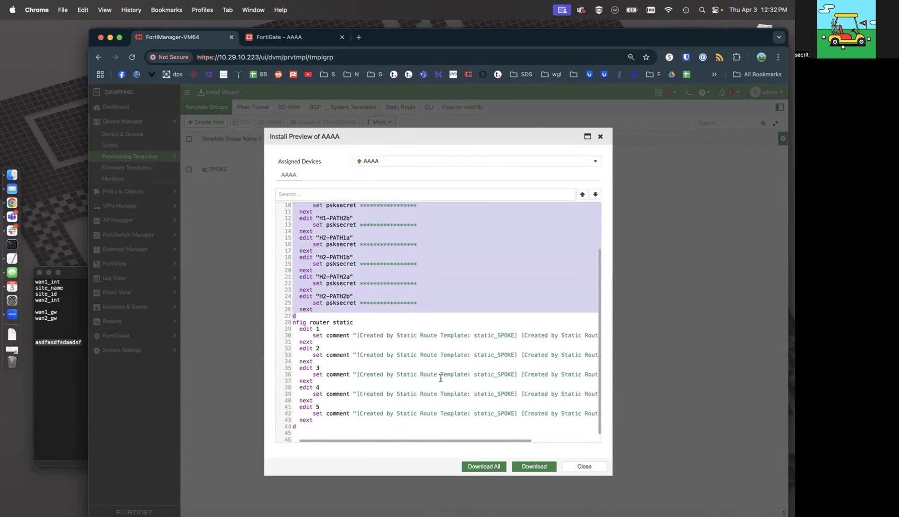
pyautogui.scroll(1, 340, 331)
pyautogui.moveTo(319, 346); pyautogui.dragTo(490, 388)
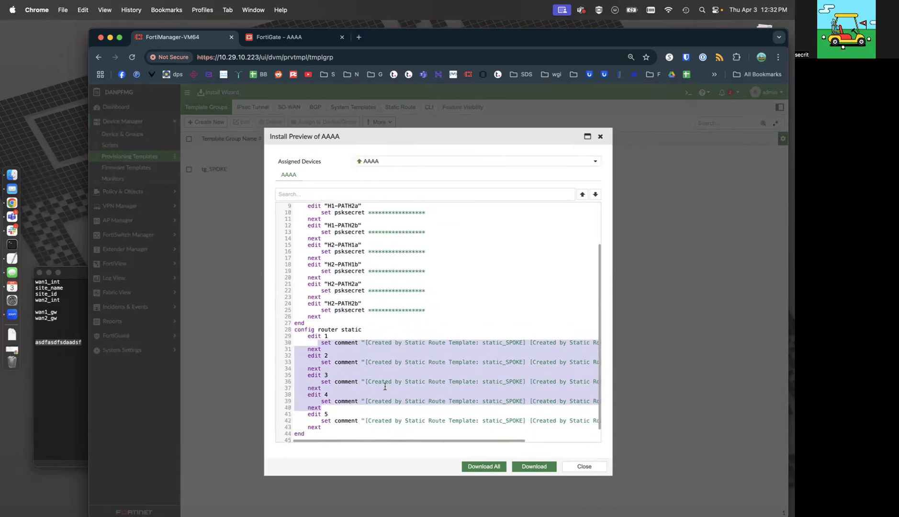
pyautogui.click(582, 467)
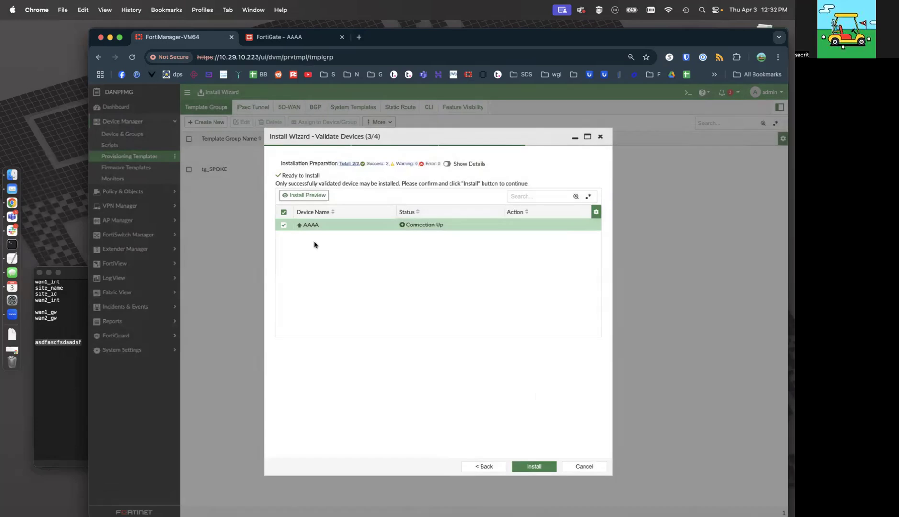
pyautogui.click(546, 467)
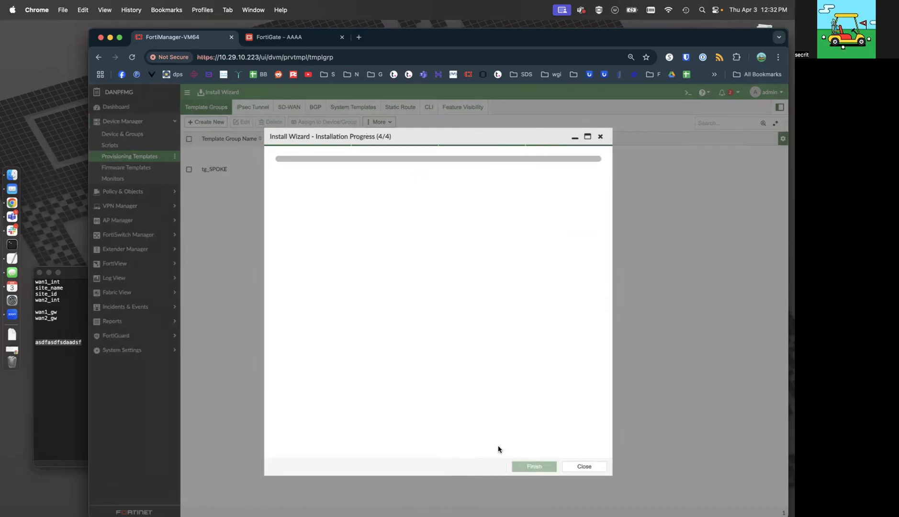